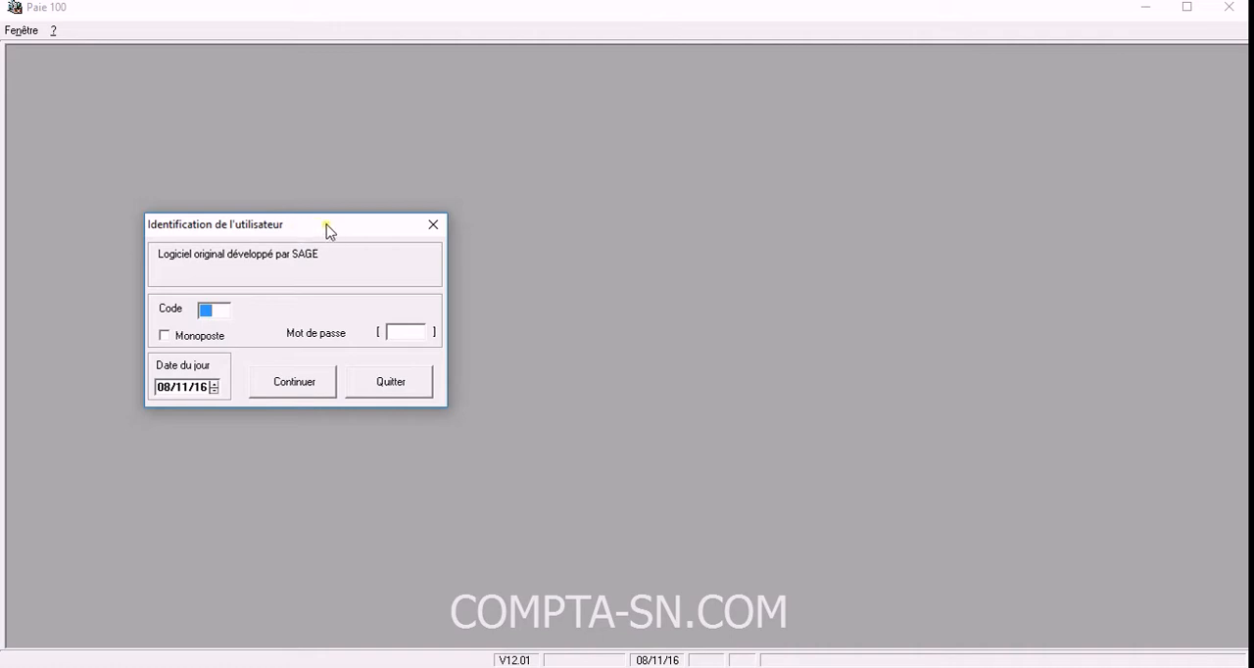
Enter the Superviseur account password in the user identification dialog and sign in.
drag(322, 224, 329, 211)
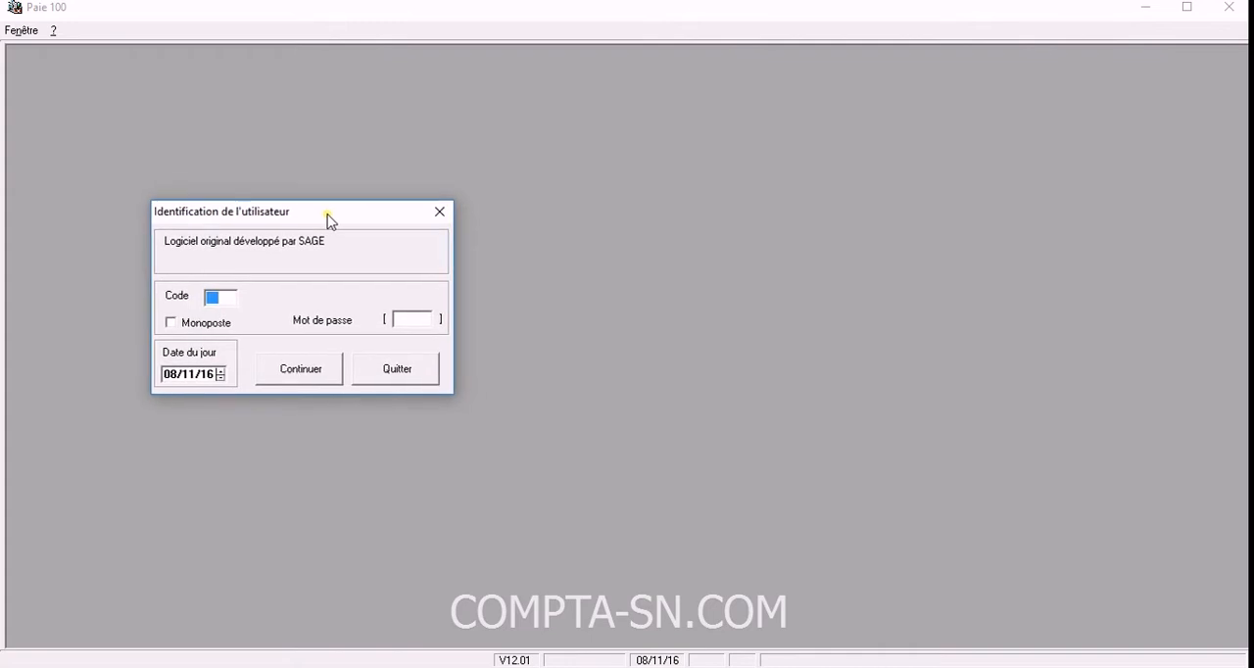
drag(330, 215, 239, 266)
click(399, 313)
click(220, 355)
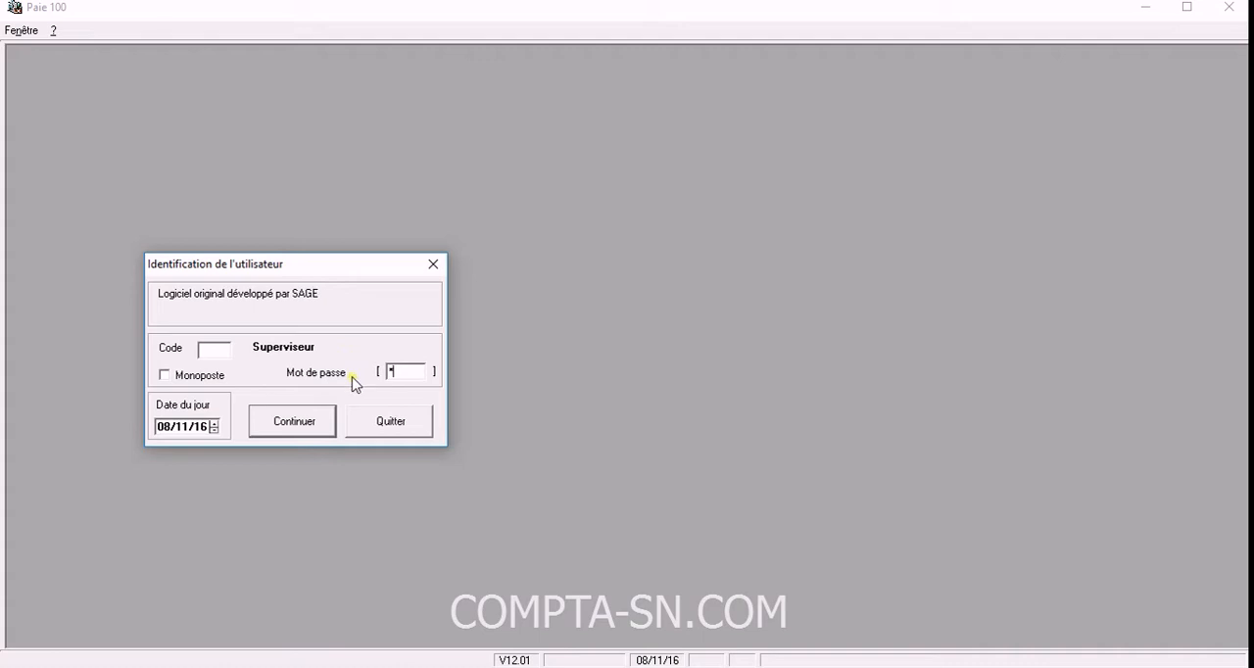
text(*)
click(309, 421)
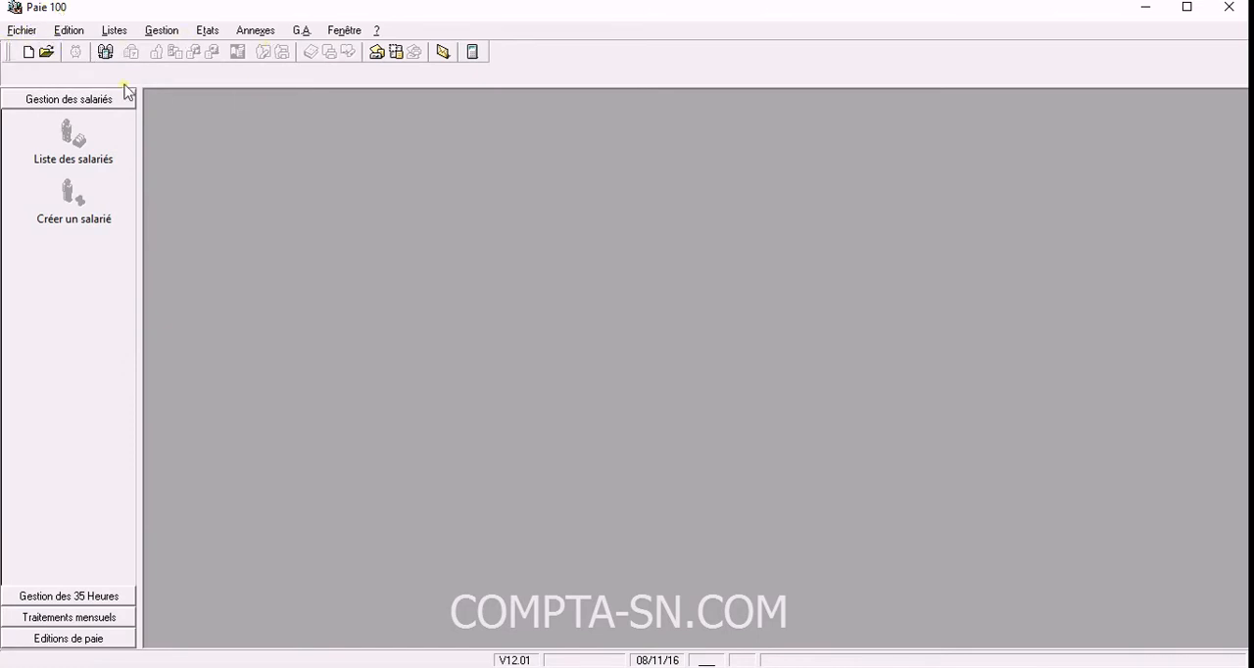
click(22, 31)
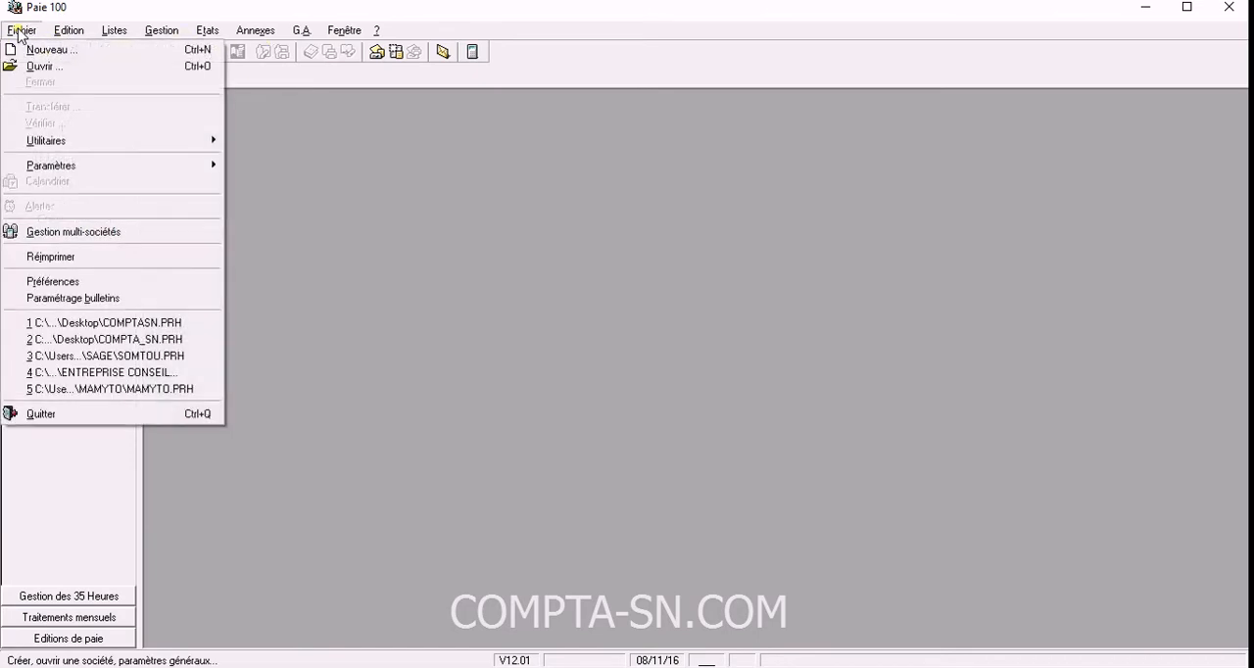
mouse_move(114, 37)
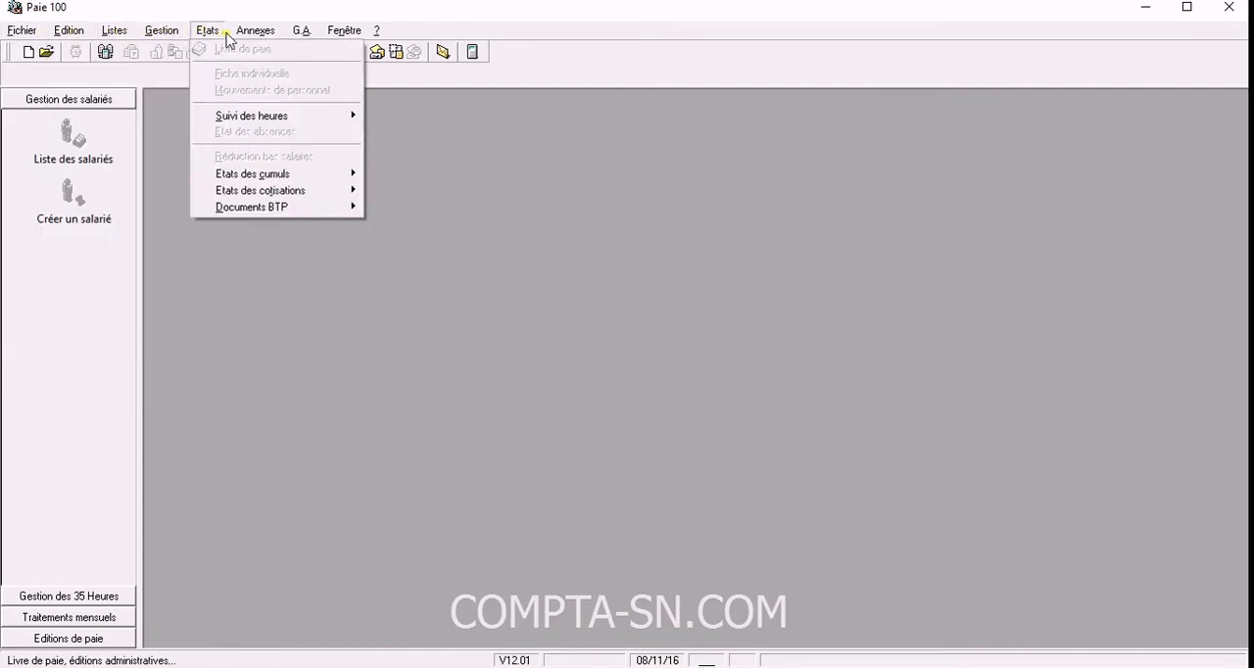
mouse_move(29, 35)
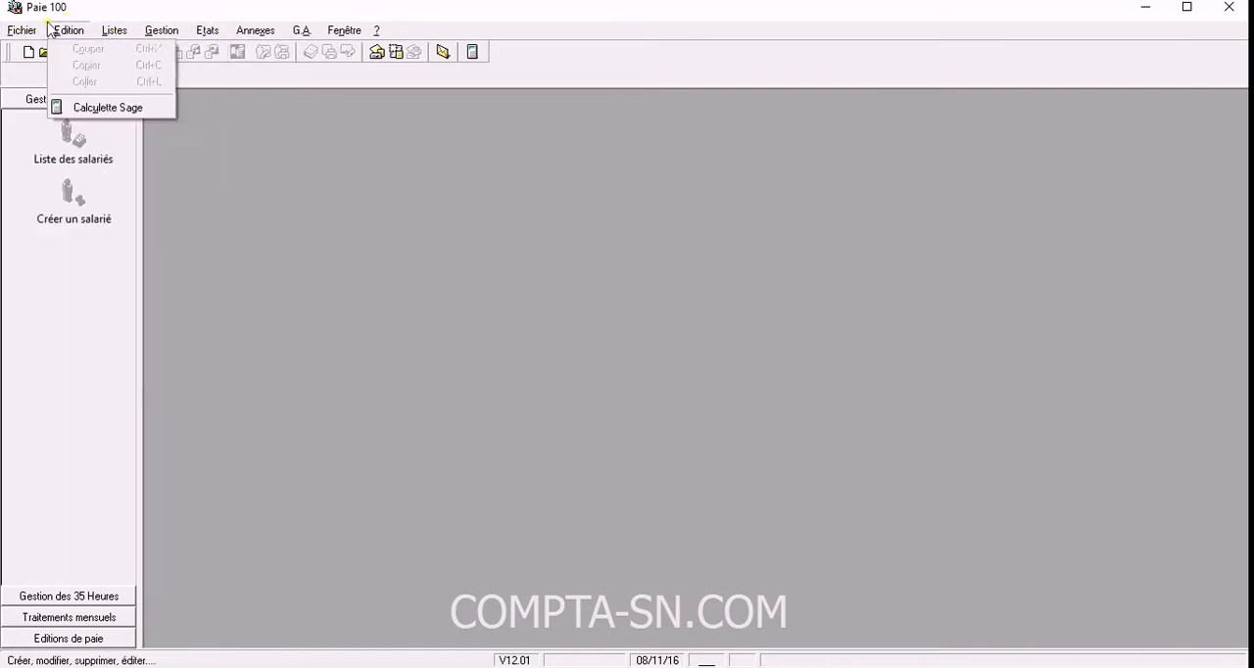
click(96, 10)
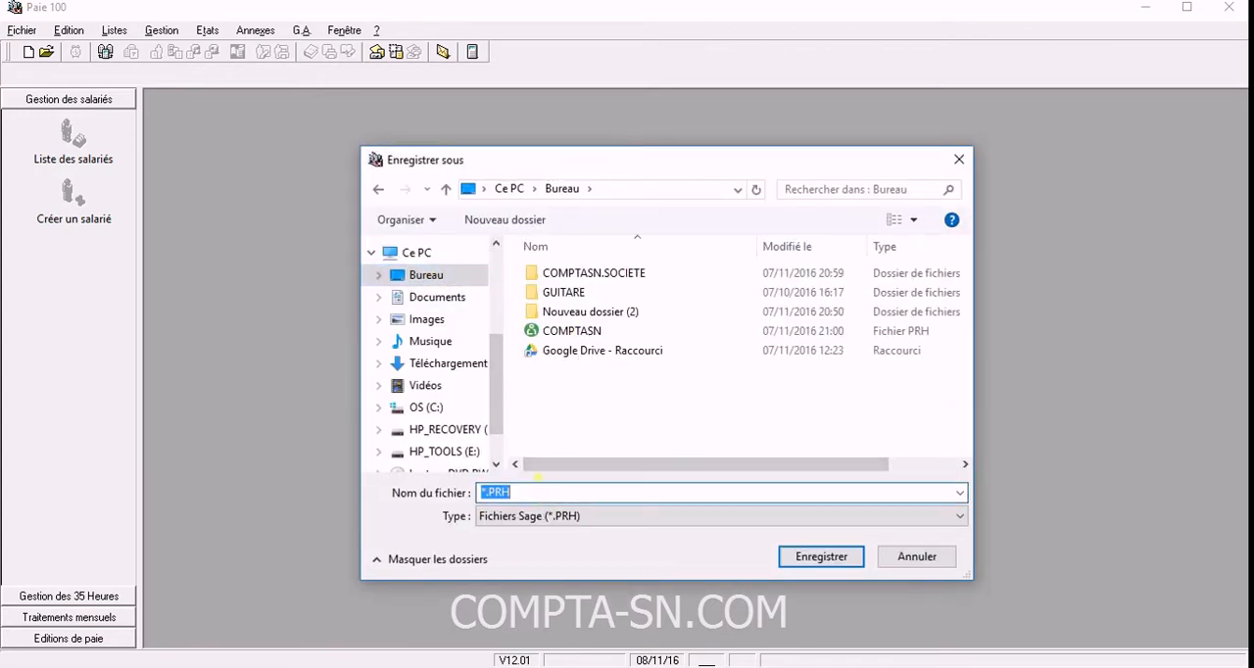
Create the new company's Sage payroll file on the Bureau under the name COMPTA_SN.
drag(582, 176, 445, 161)
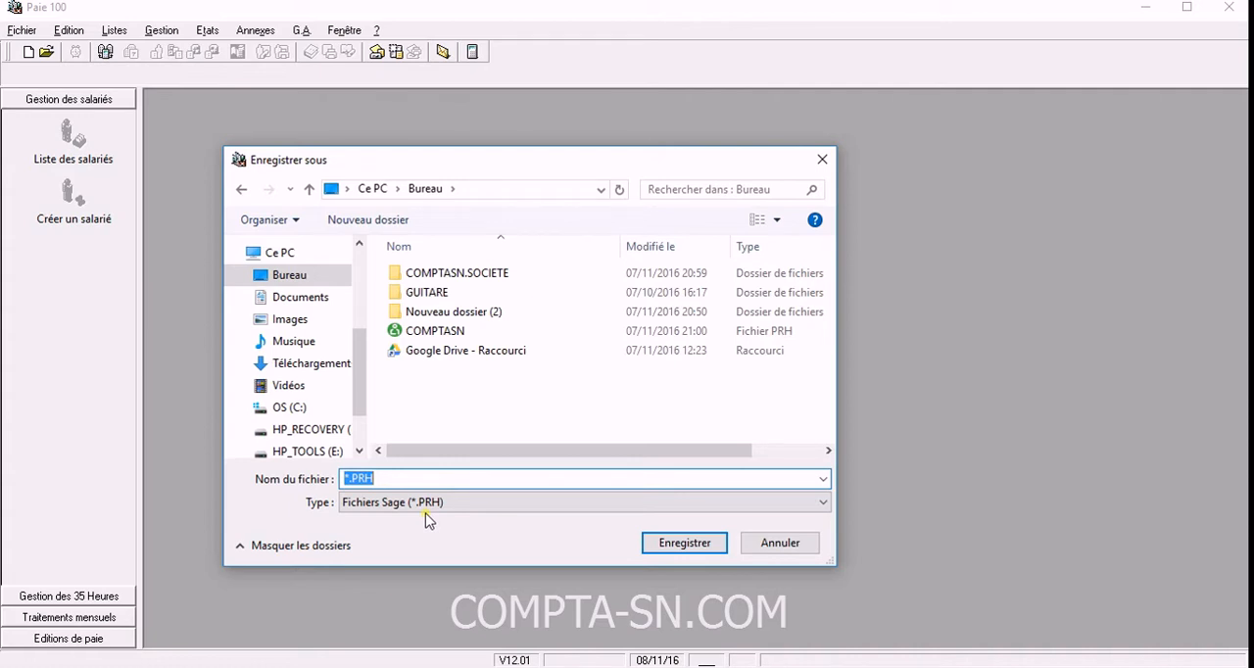
text(COM)
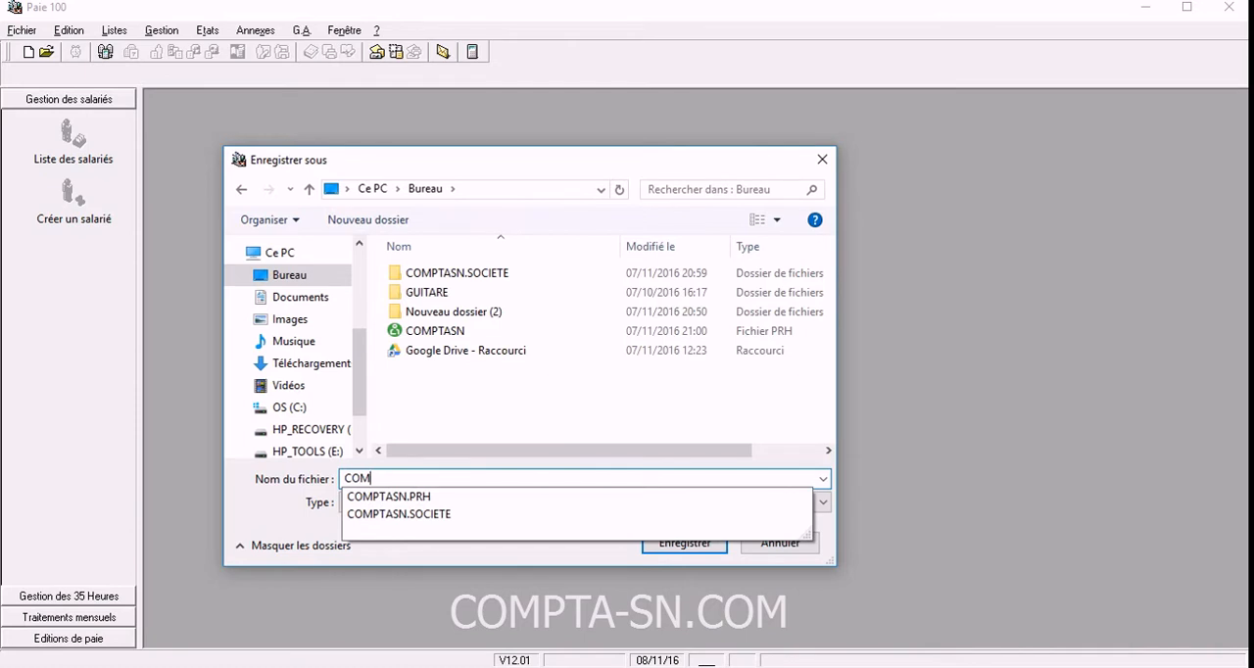
text(PTA_SN)
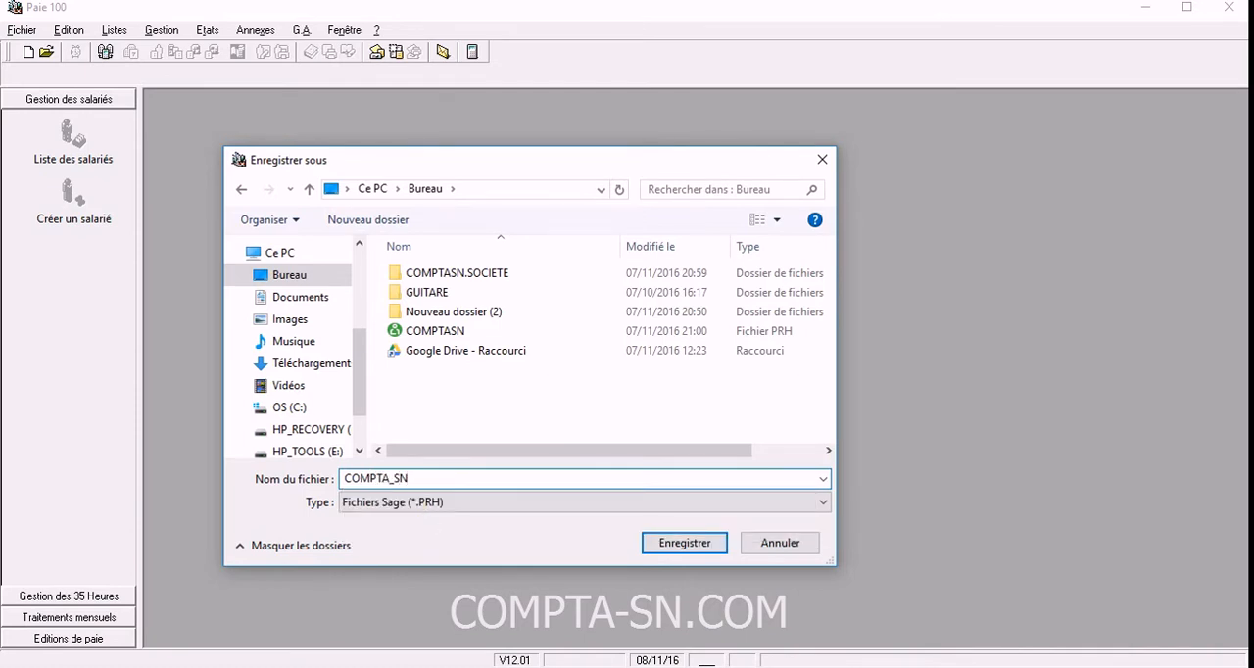
click(691, 540)
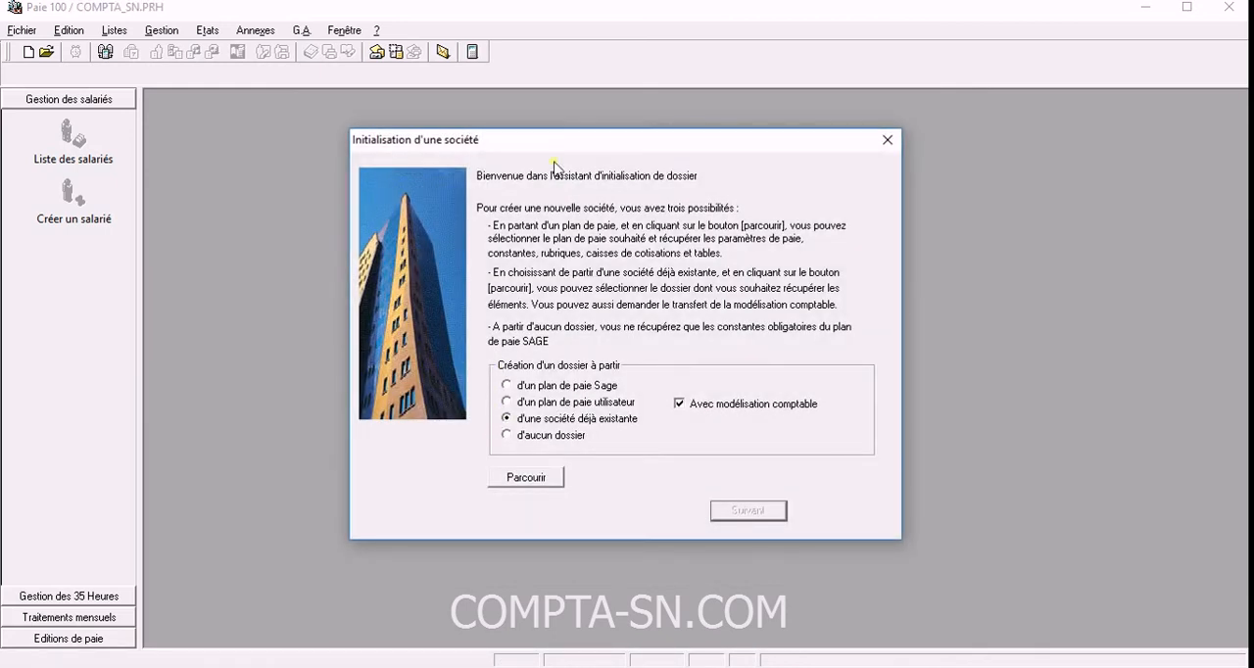
Initialise the company "d'aucun dossier" and continue to the payroll parameters.
drag(559, 140, 493, 157)
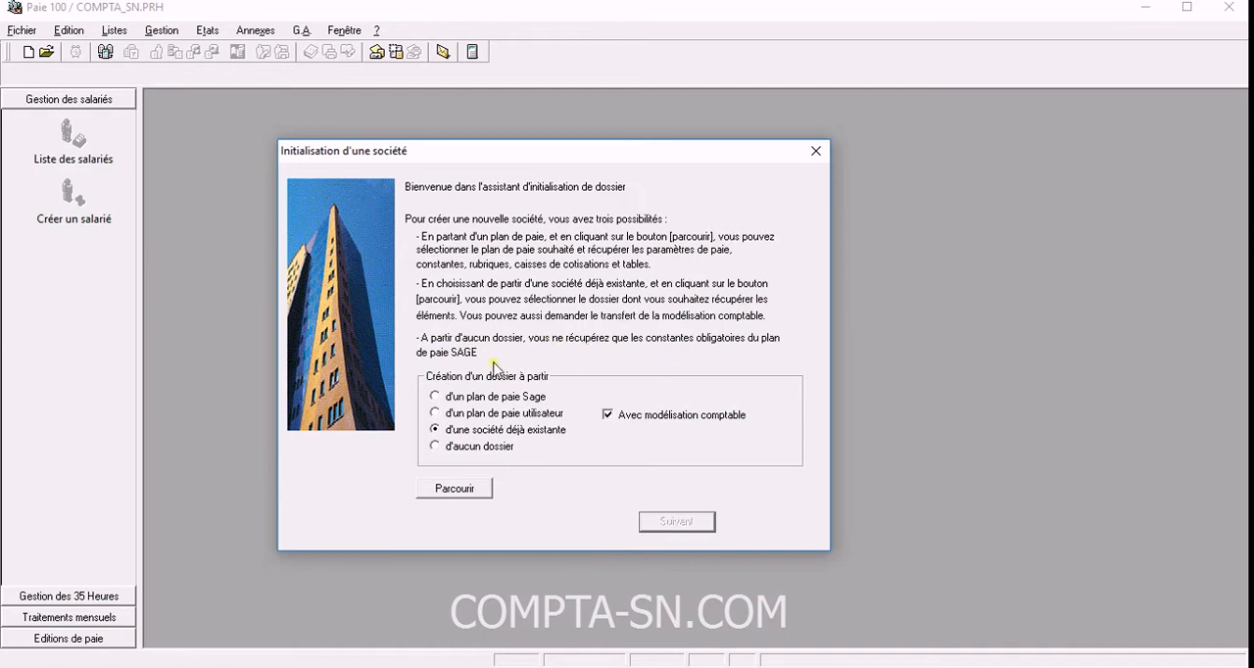
click(479, 446)
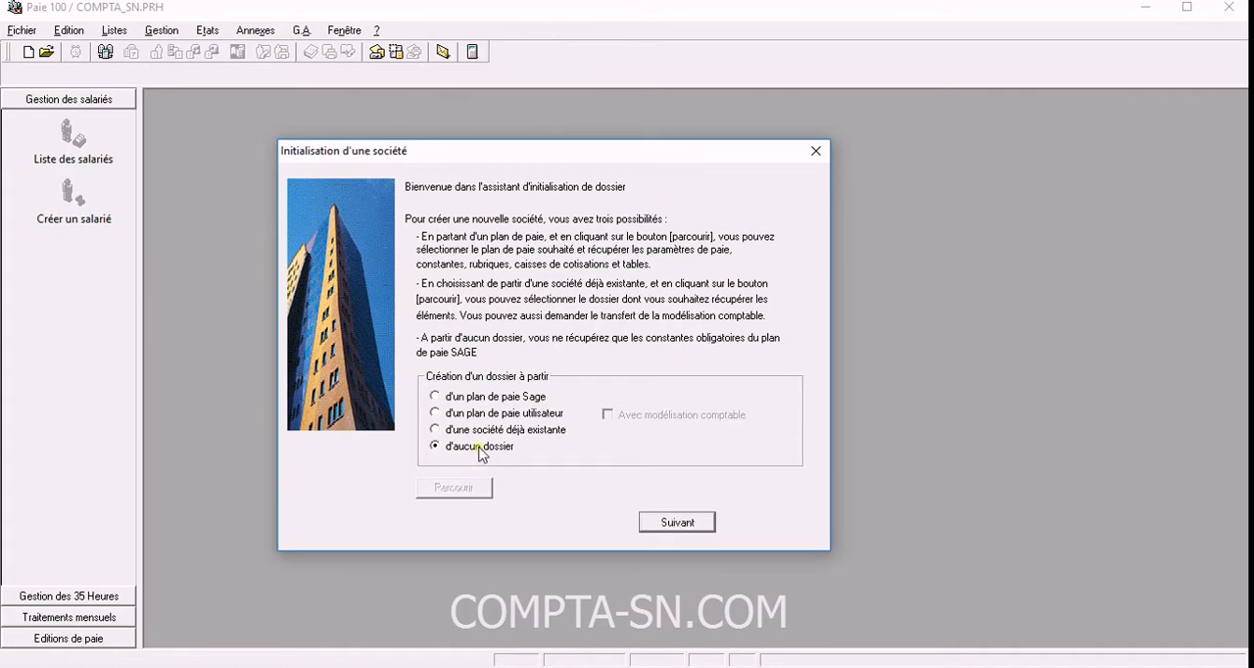
click(676, 523)
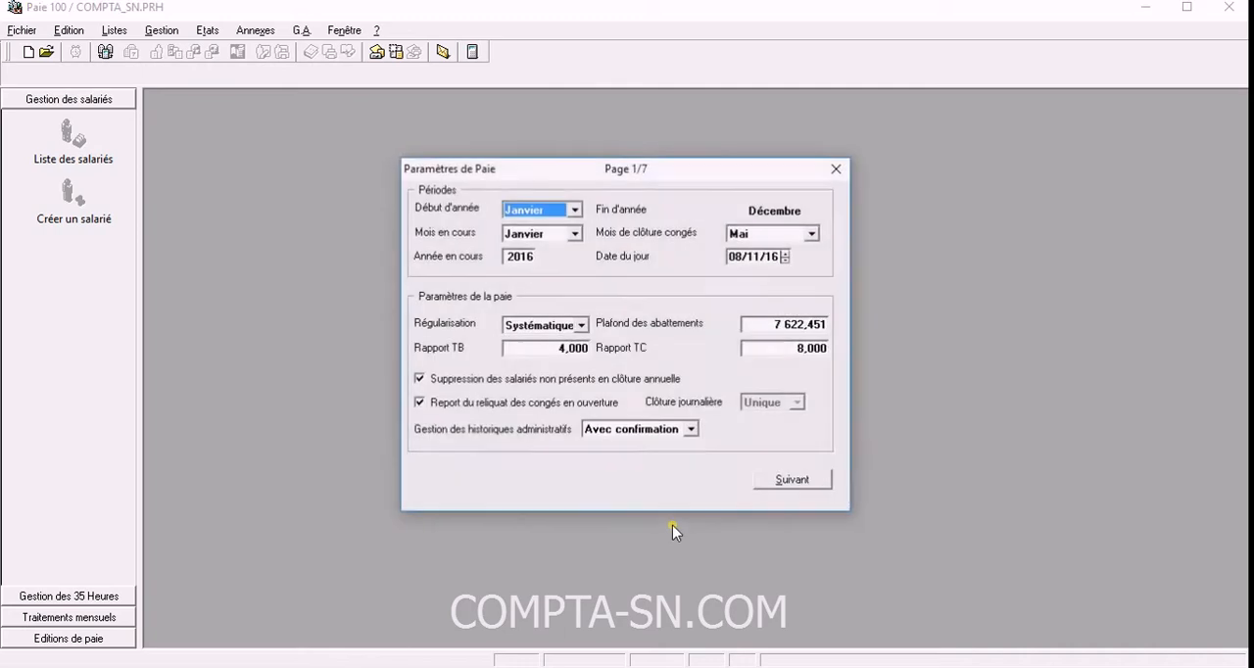
Define the payroll periods with Janvier as year start and current month, 2016 as year, and Mai as leave closing month.
drag(591, 178, 468, 212)
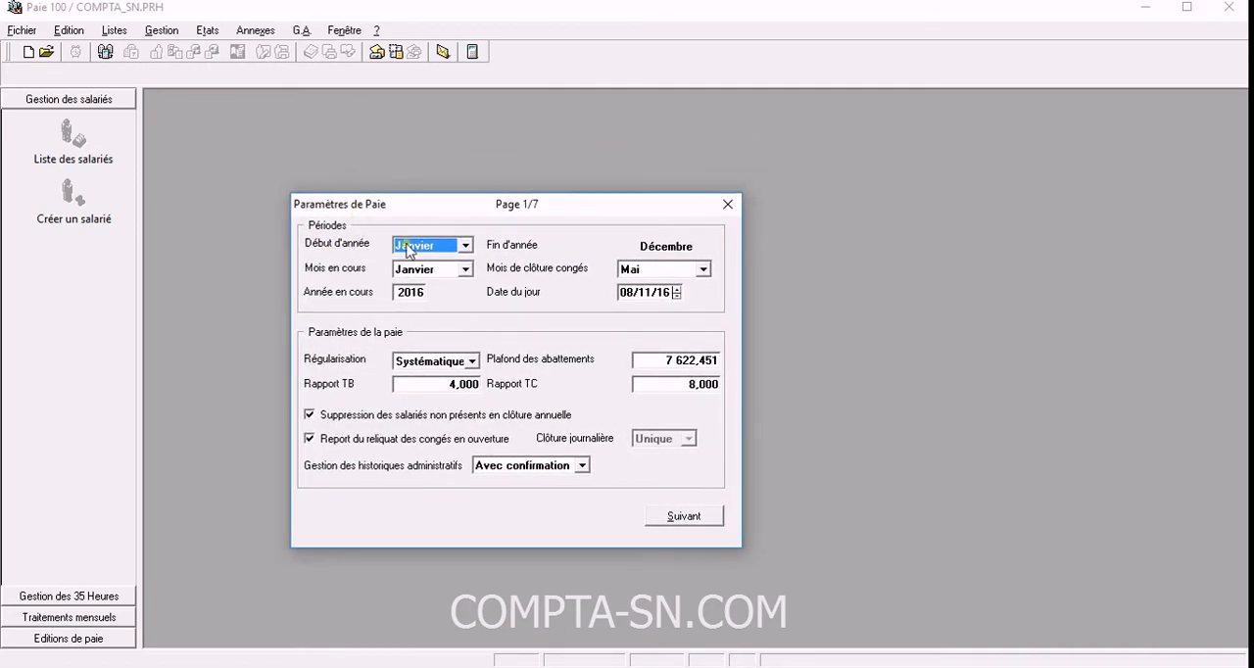
click(465, 245)
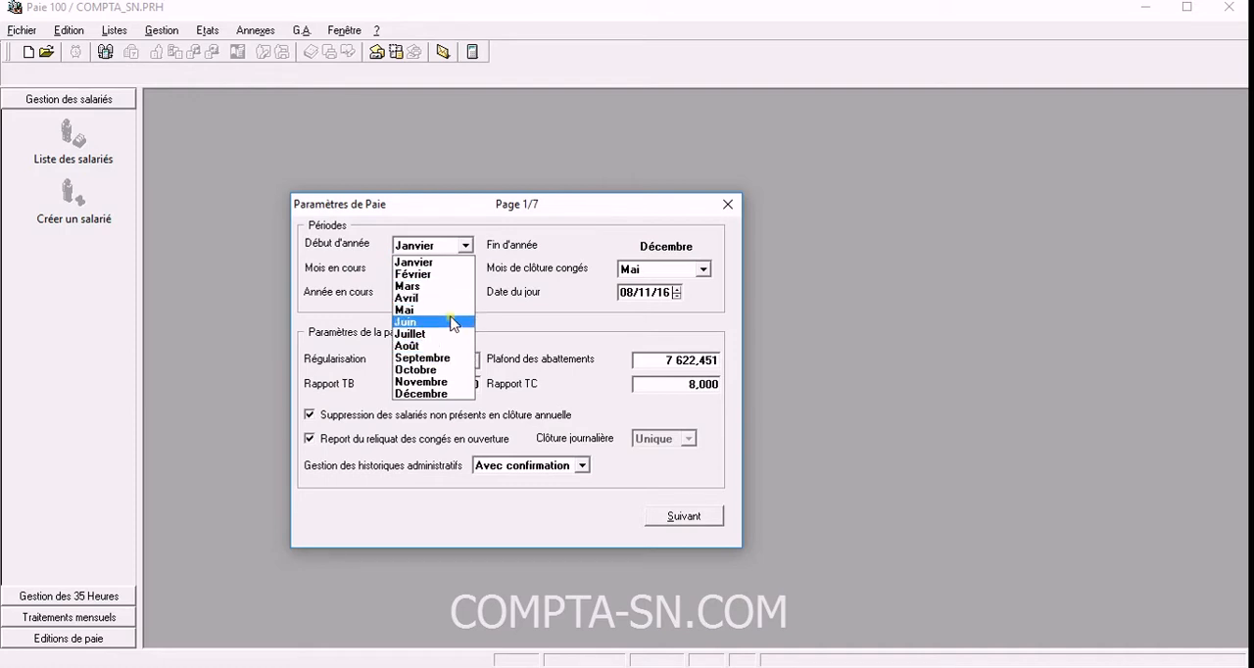
click(450, 263)
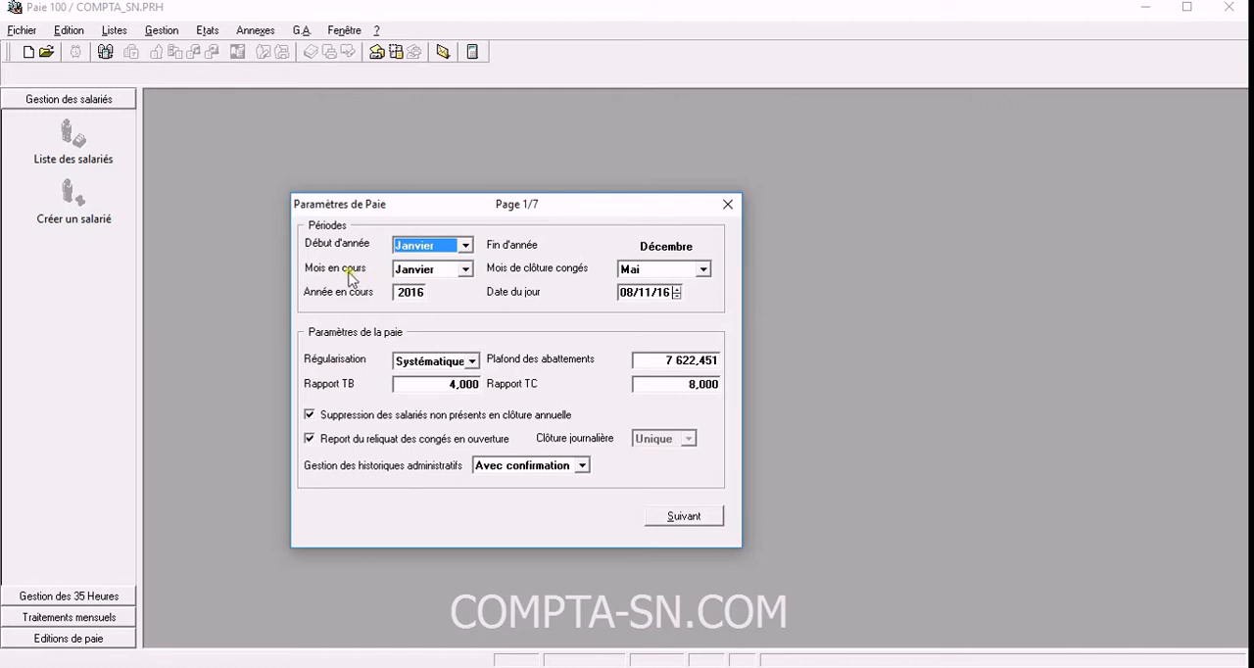
click(465, 269)
click(468, 280)
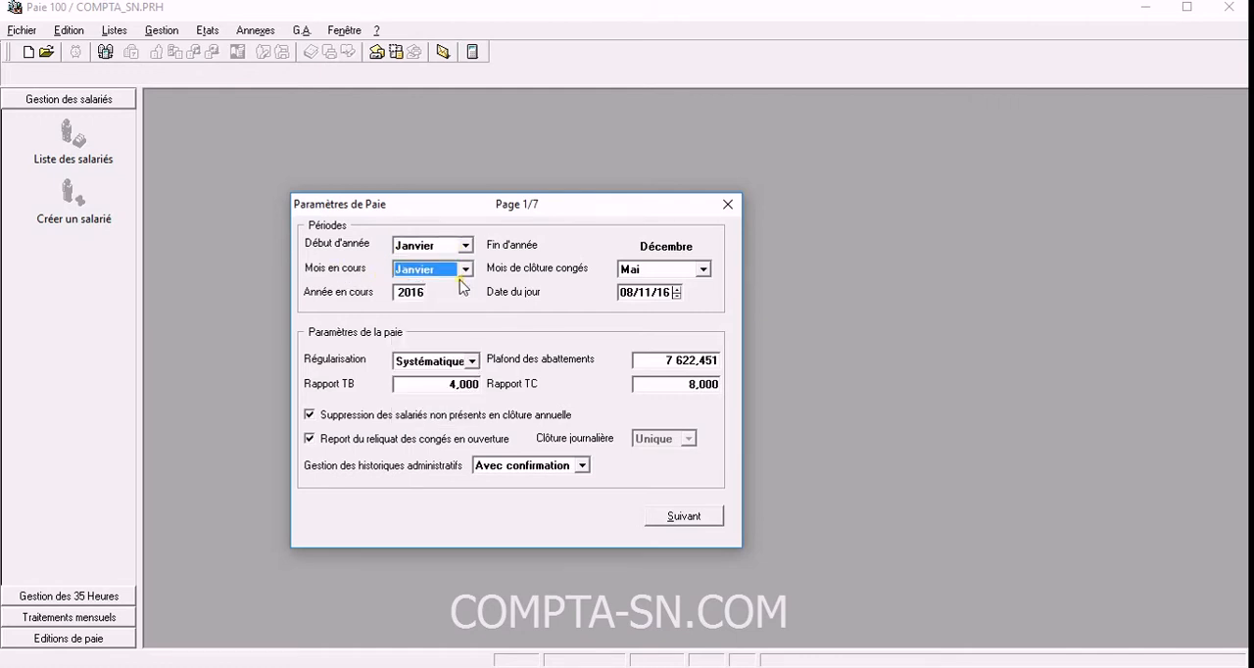
click(429, 291)
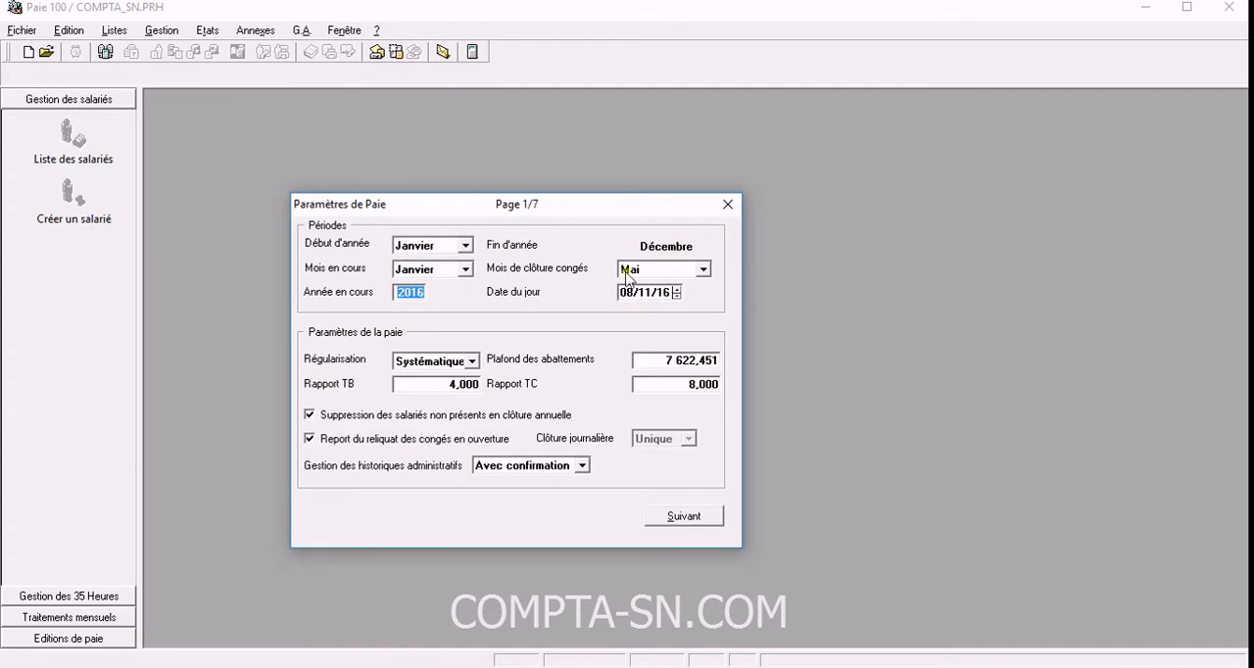
click(703, 270)
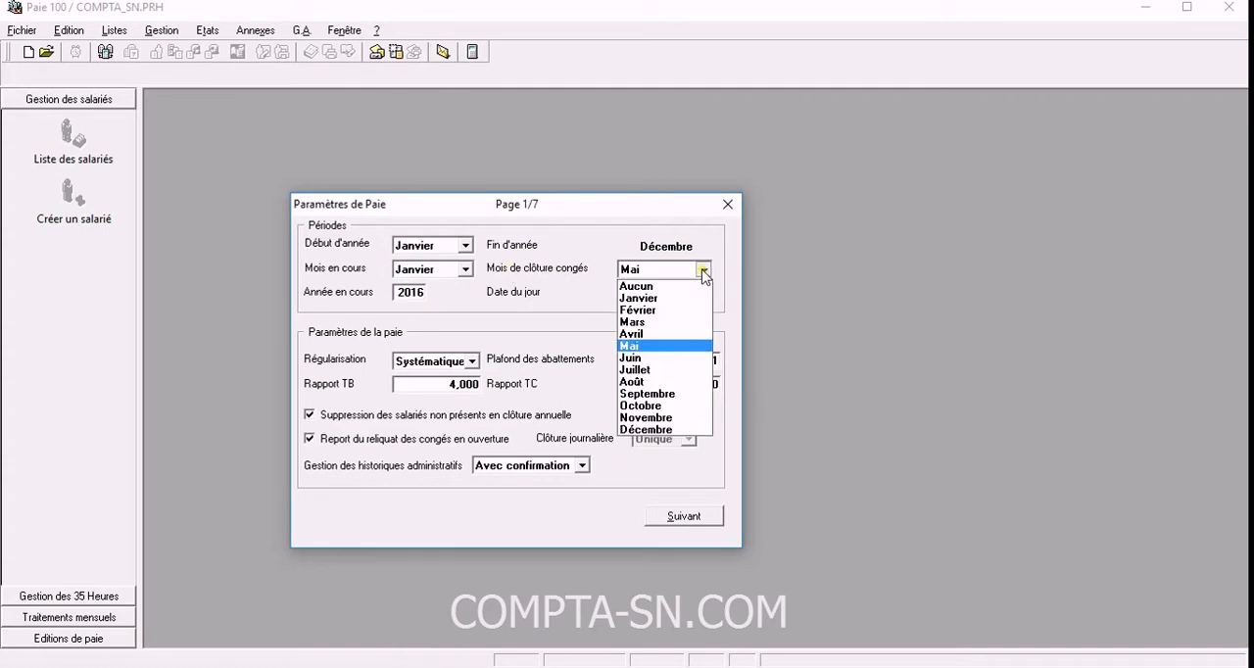
click(668, 347)
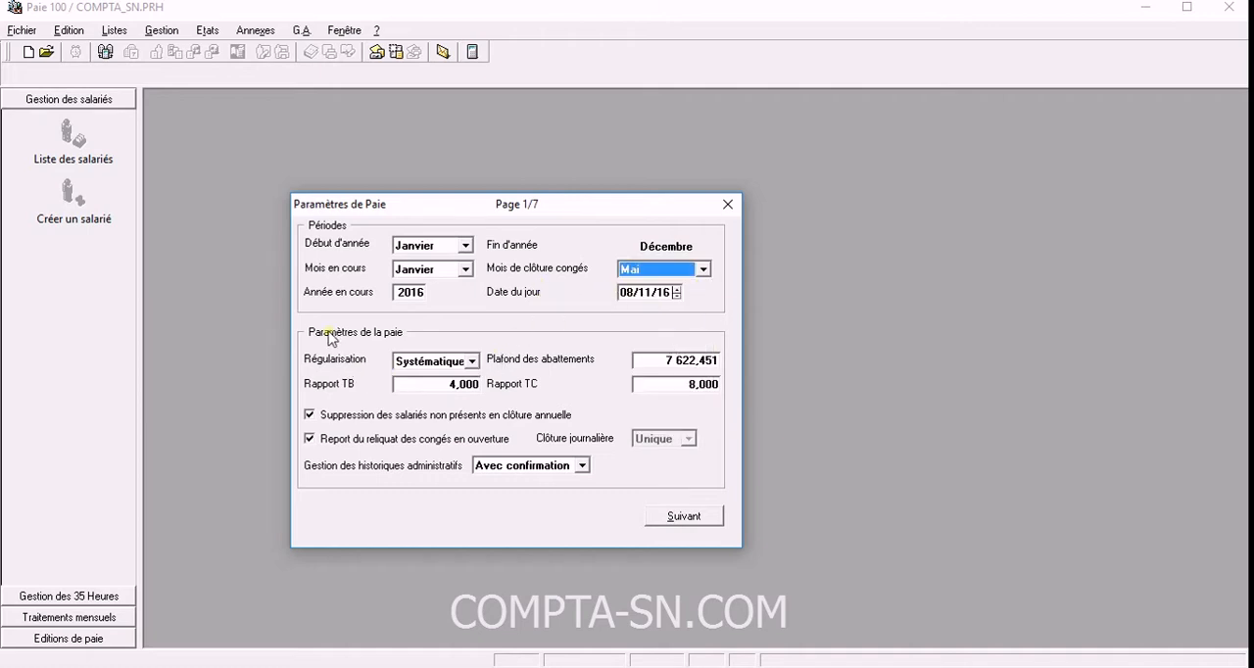
Set the payroll's Régularisation to Aucune.
click(472, 362)
click(474, 362)
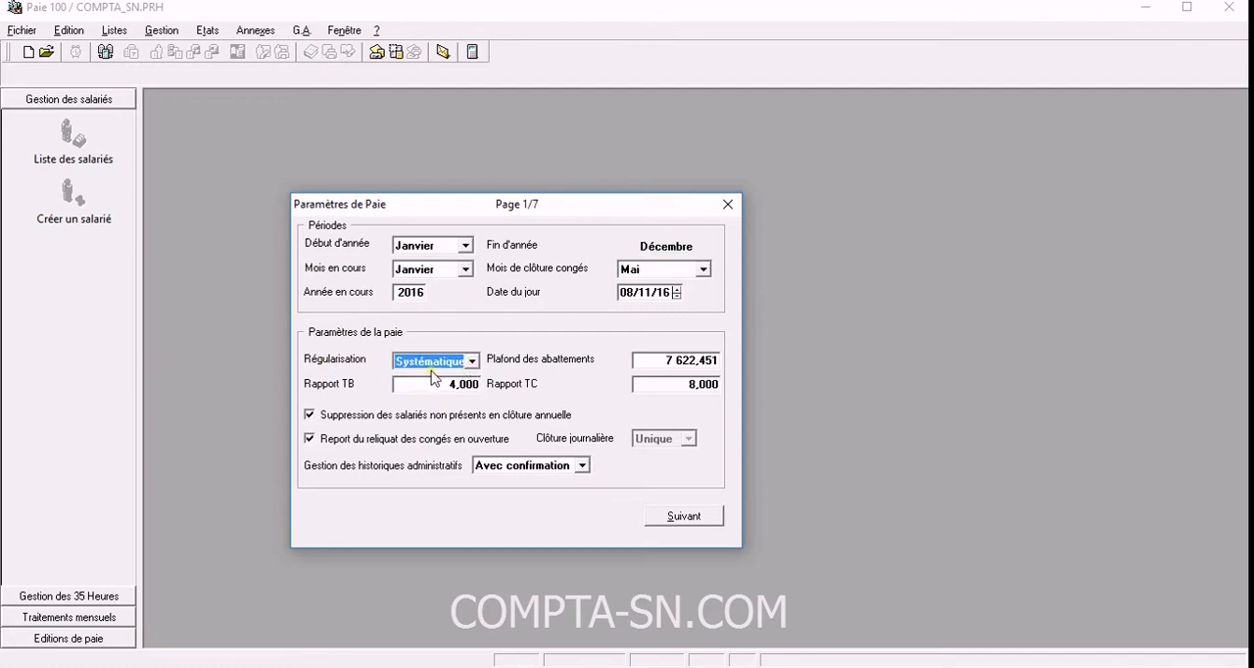
click(473, 363)
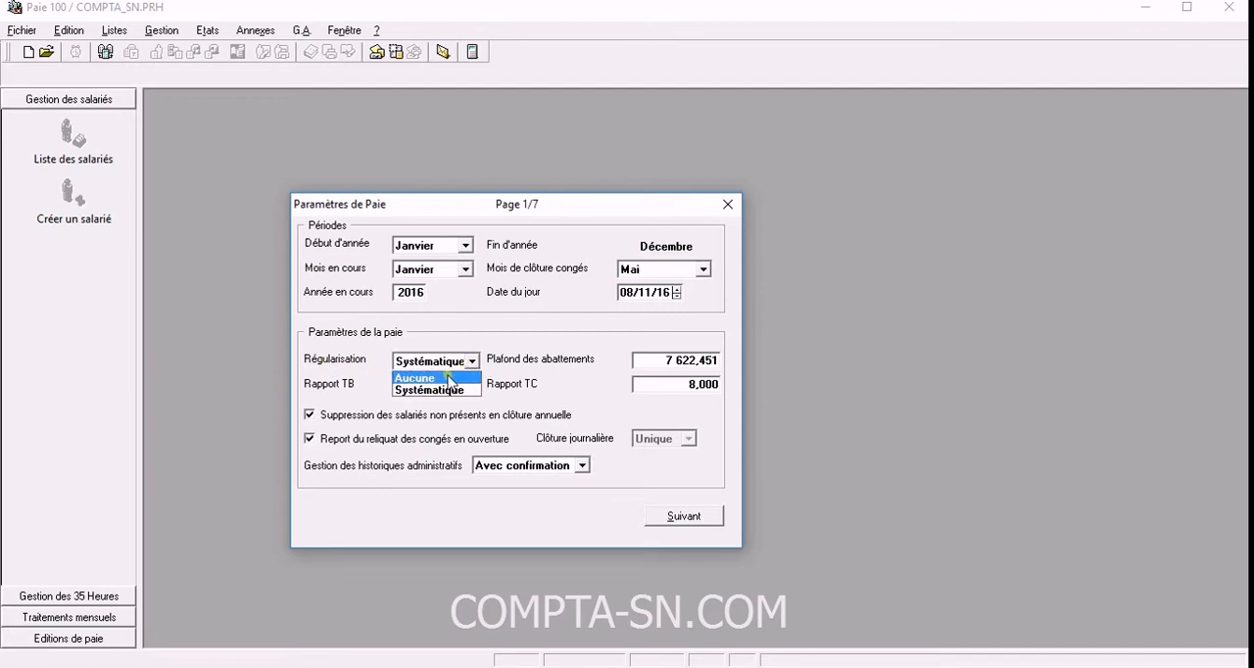
click(434, 376)
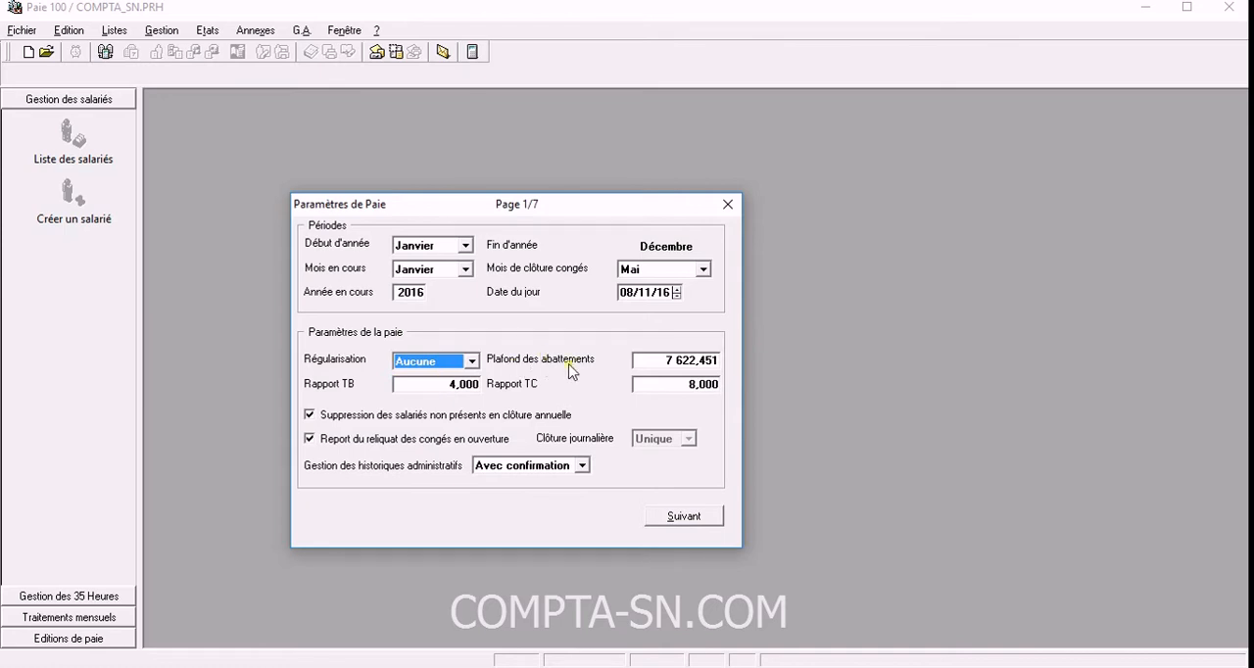
click(672, 361)
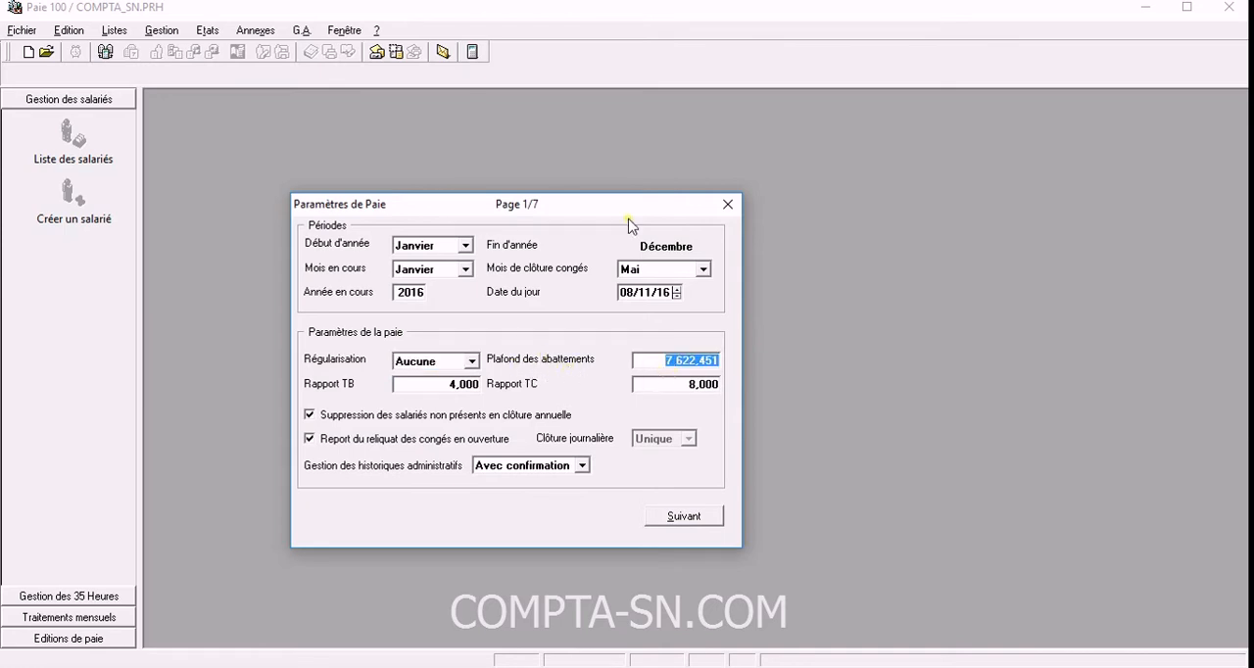
drag(604, 213, 643, 184)
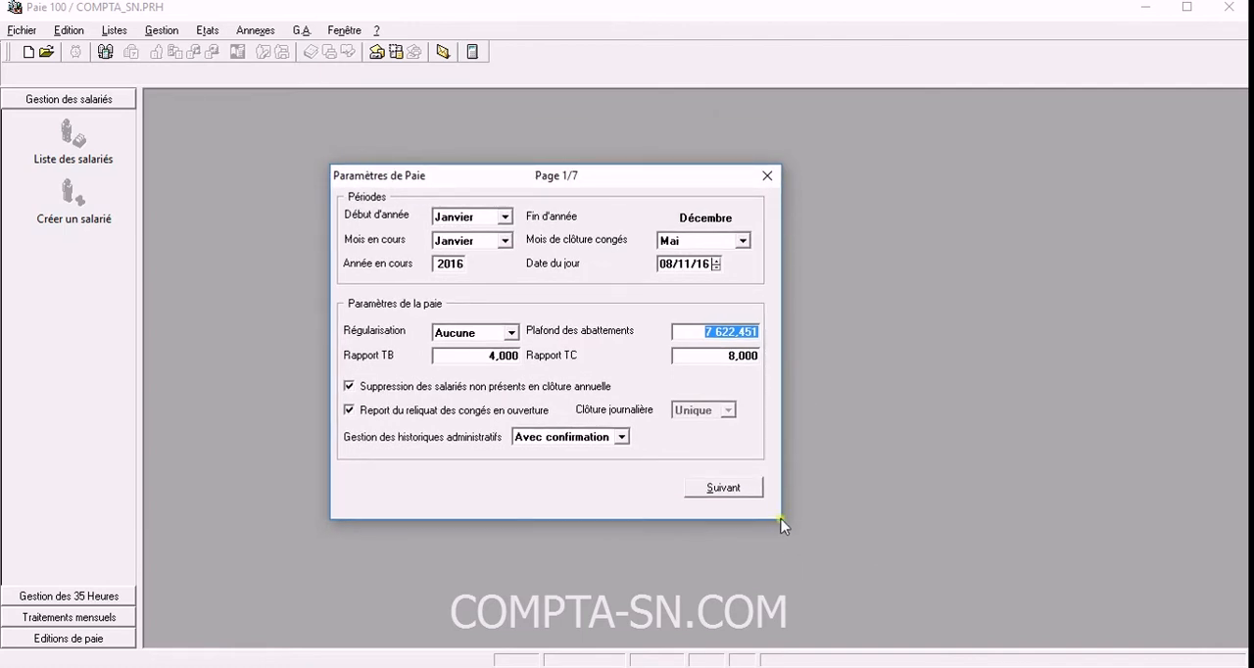
click(714, 332)
drag(705, 333, 760, 334)
key(Tab)
key(shift+Tab)
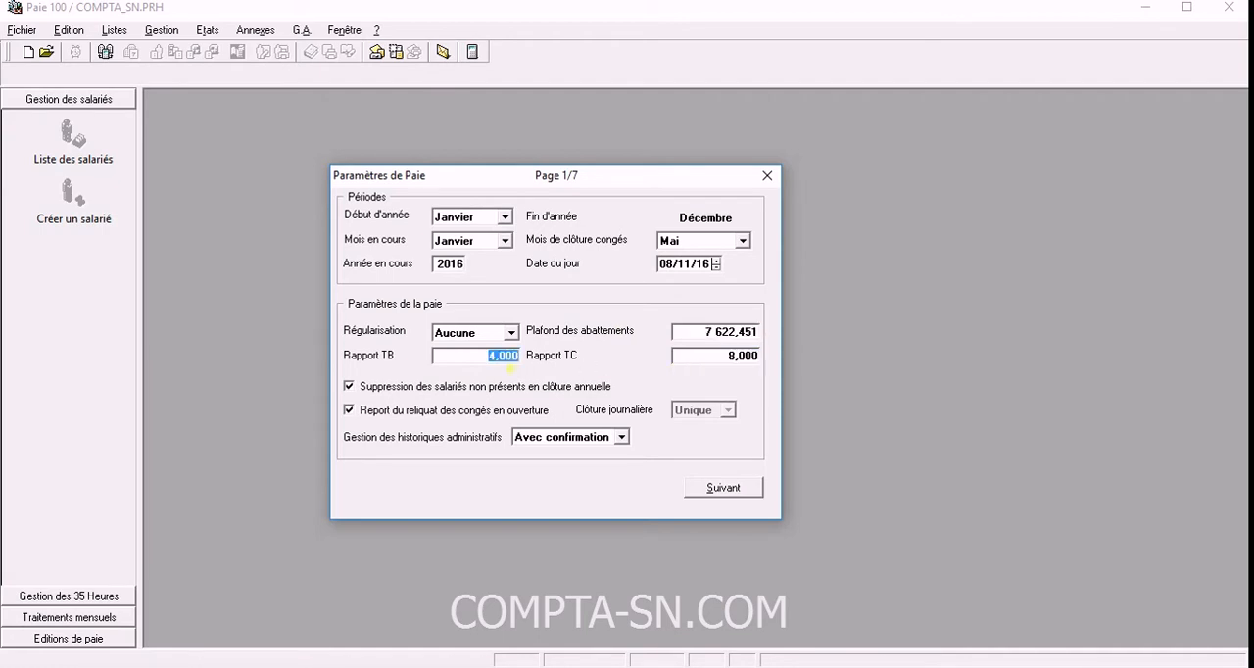
key(shift+Tab)
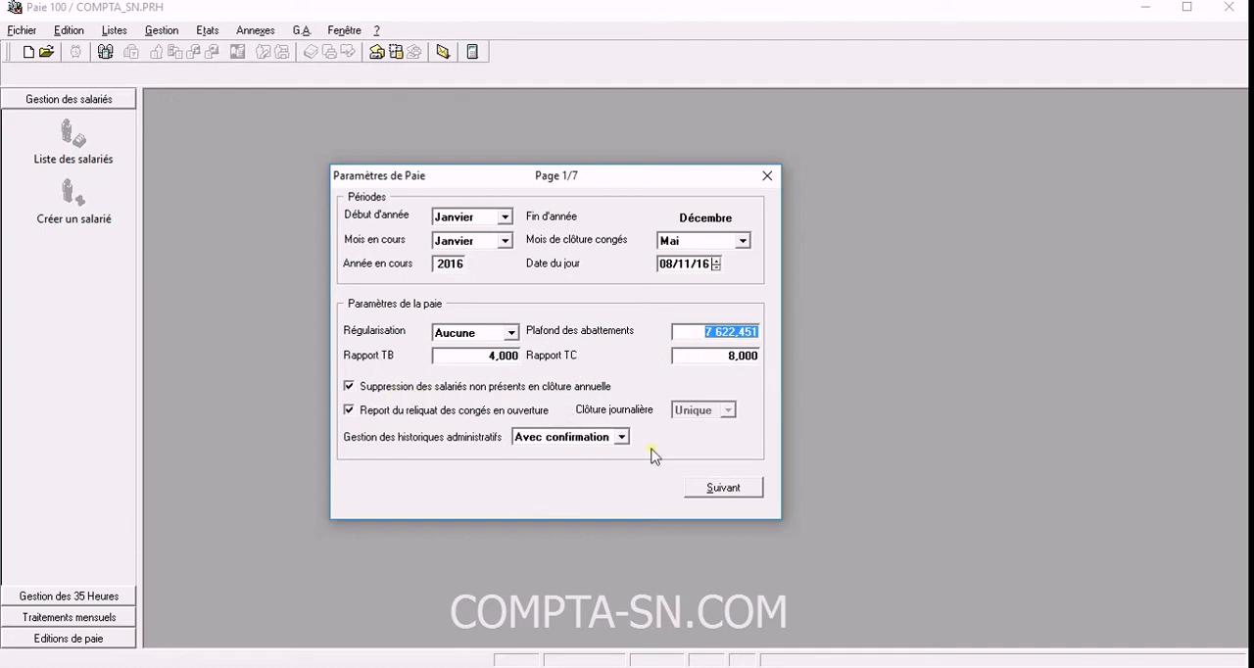
Keep administrative history management on Avec confirmation and continue to page 2 of the payroll parameters.
click(621, 437)
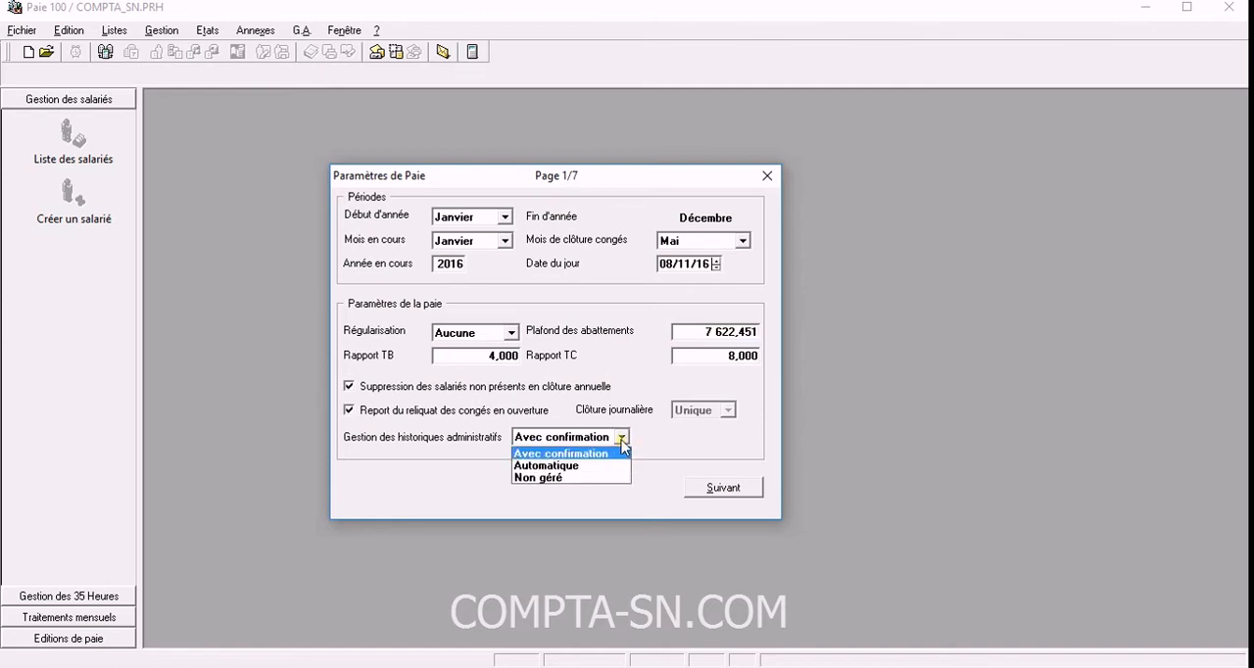
click(622, 444)
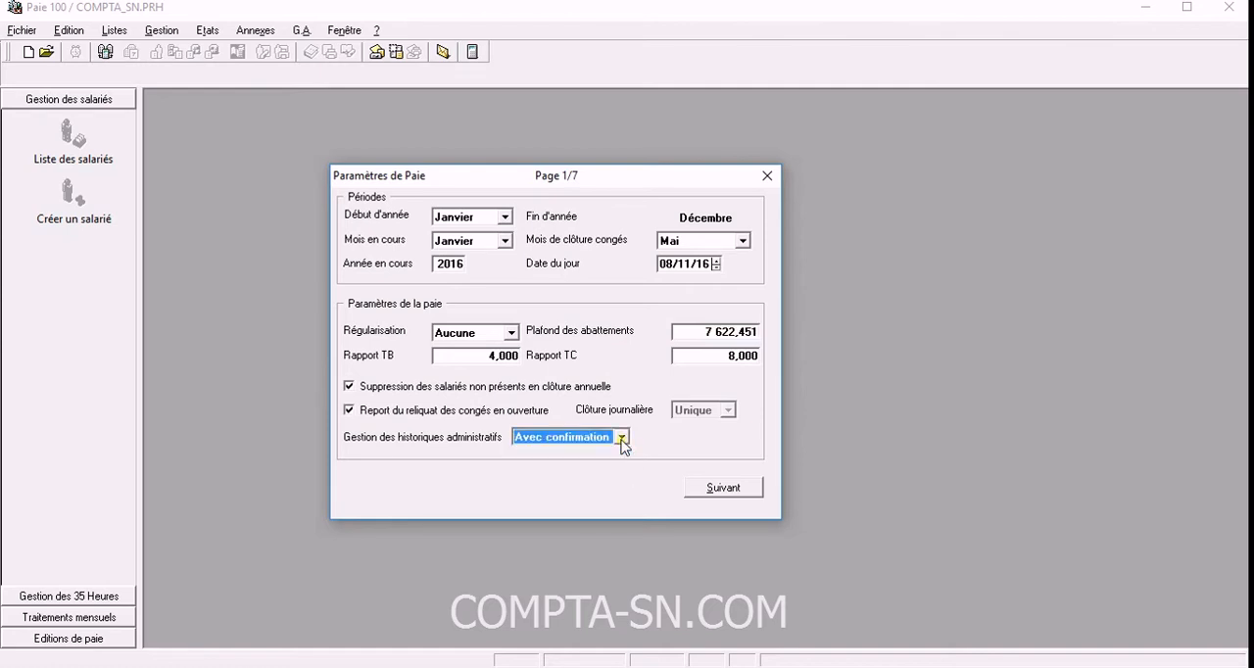
click(722, 489)
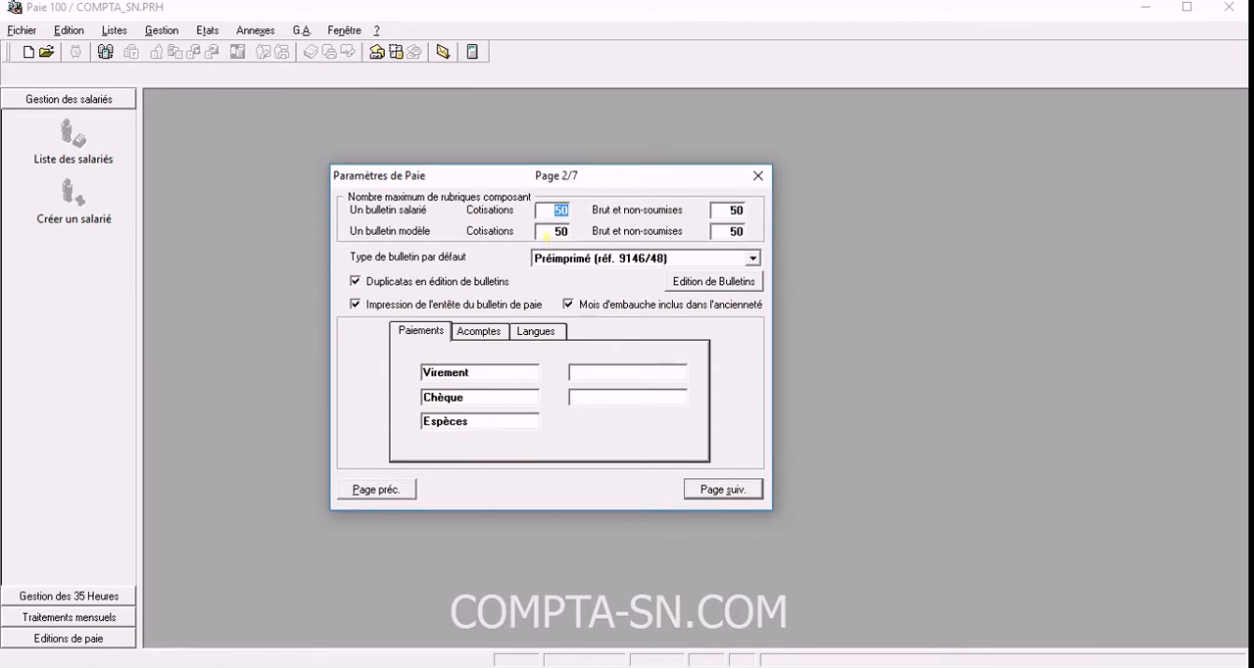
click(556, 220)
double_click(560, 212)
double_click(731, 210)
click(733, 211)
Set the default payslip type to Papier blanc (préimp. 9112/22/42).
click(753, 259)
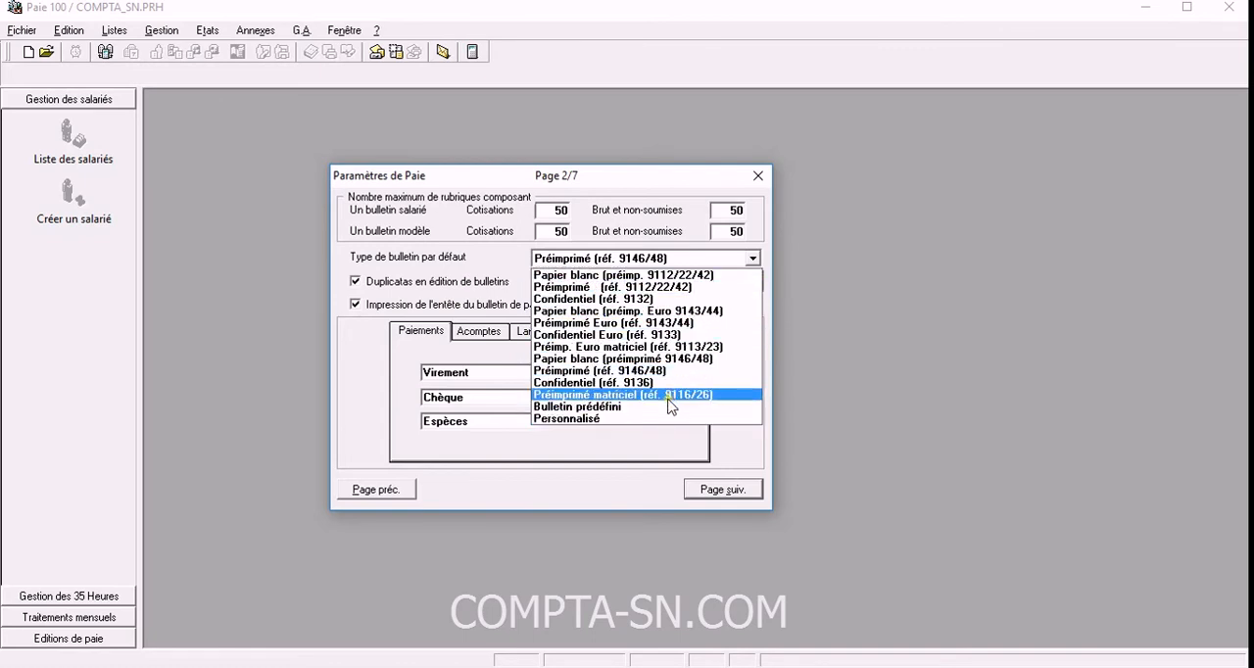
click(593, 278)
click(601, 259)
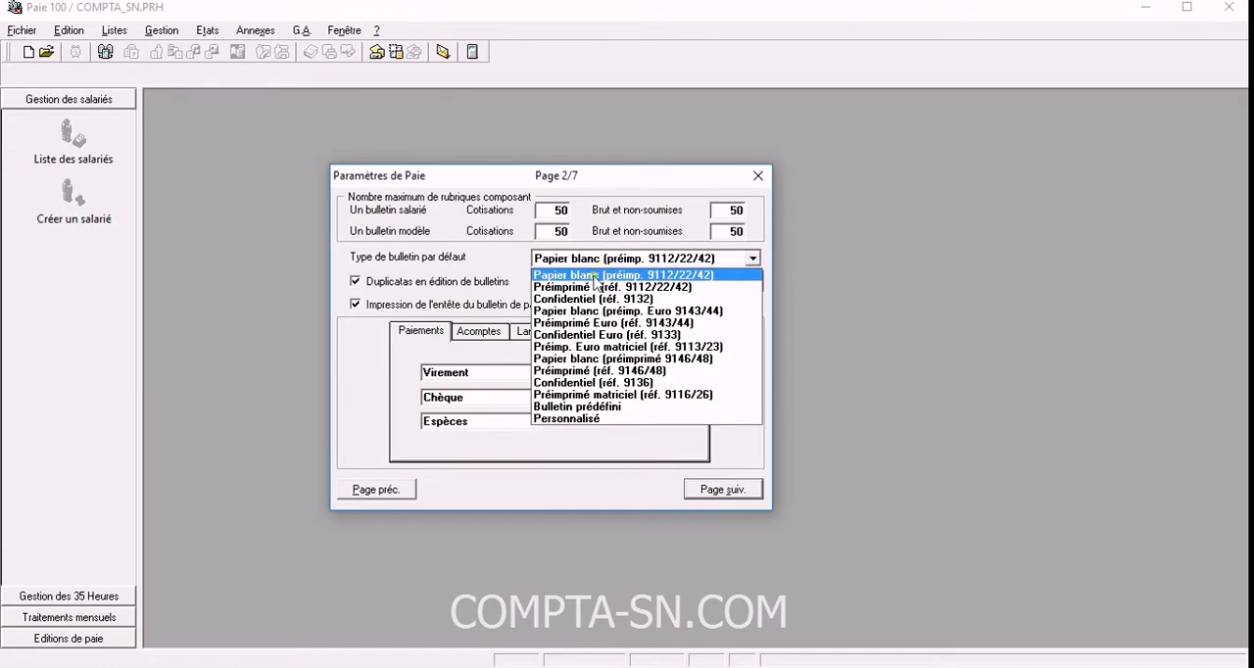
click(584, 287)
click(588, 259)
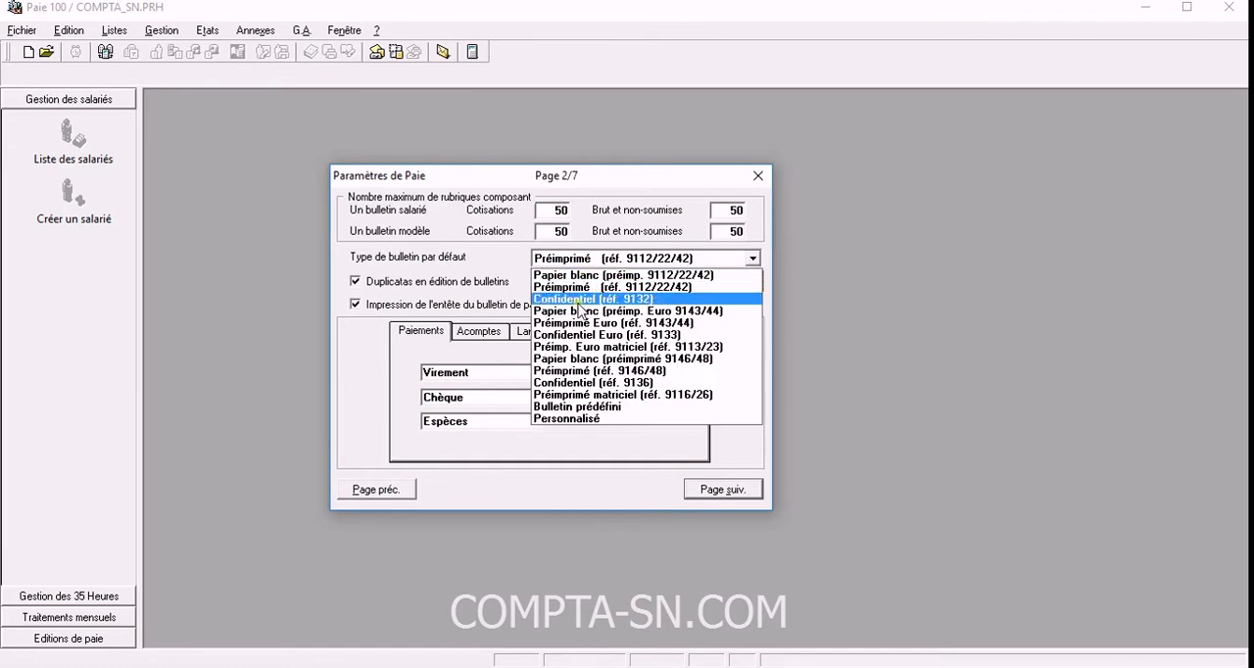
click(588, 299)
click(586, 259)
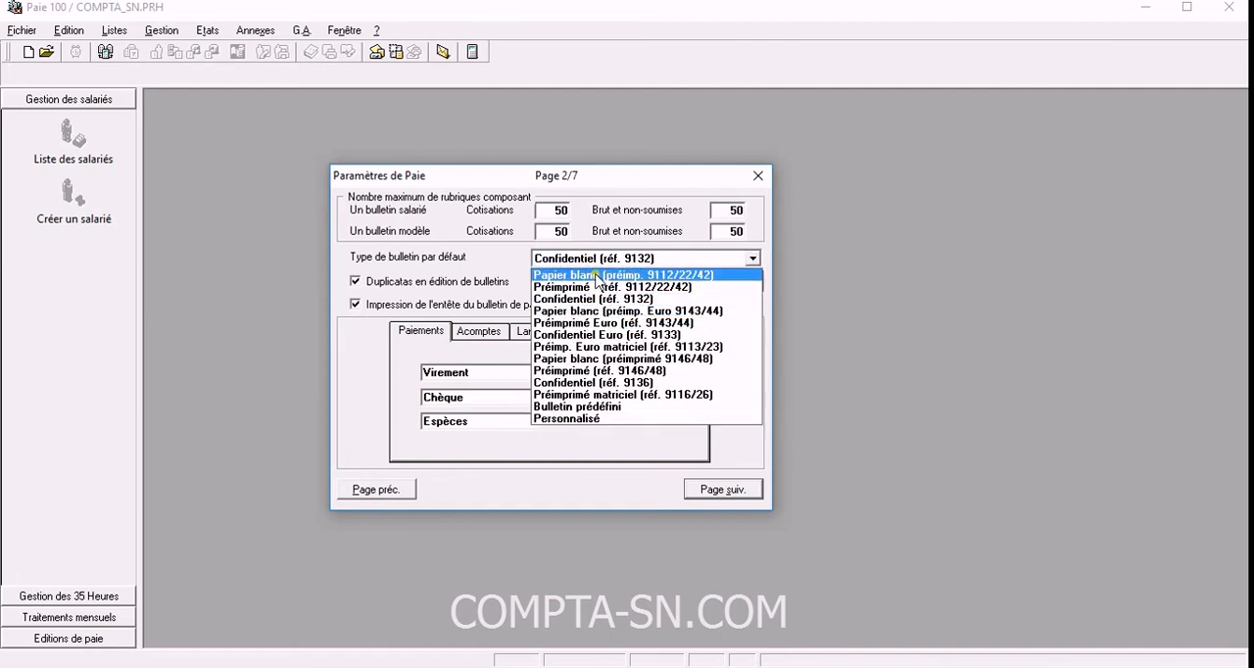
click(598, 287)
click(595, 259)
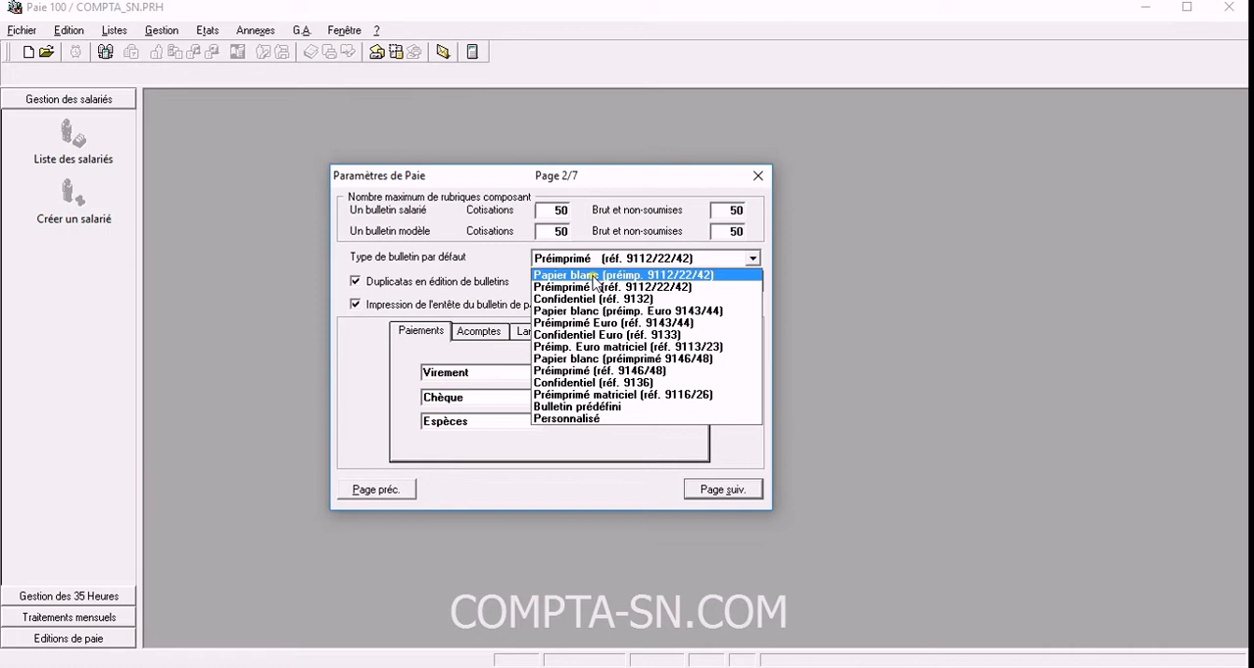
click(594, 276)
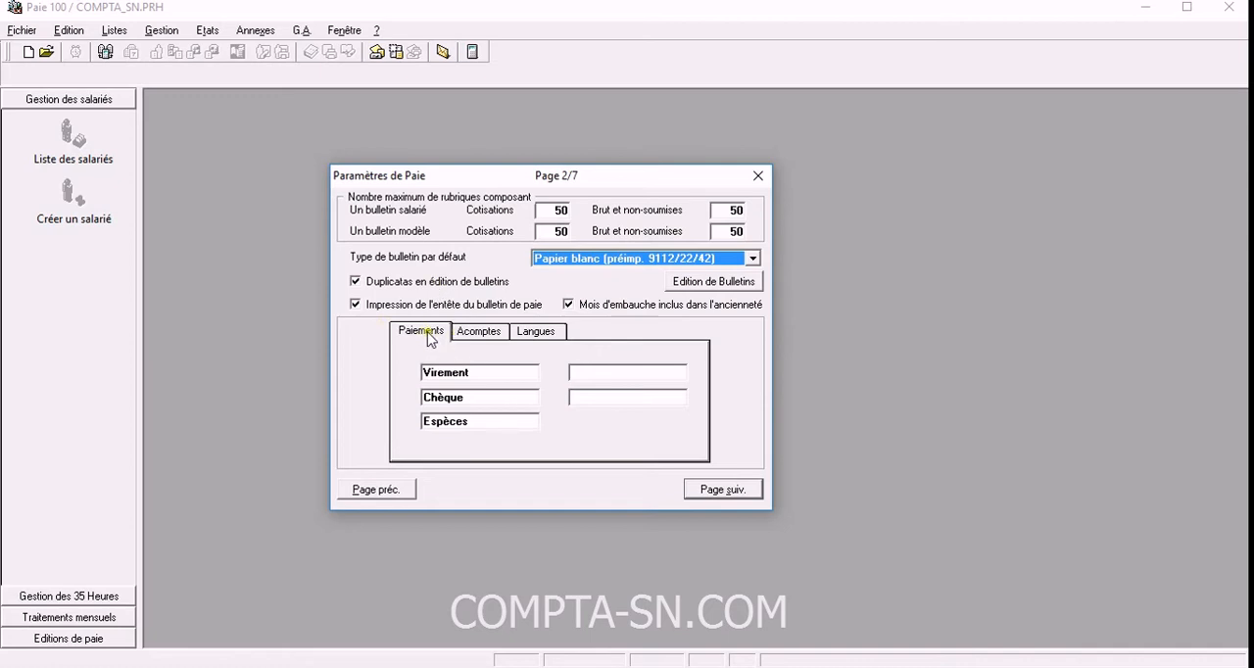
Examine the labels defined for the payment methods and for the five types of salary advance.
double_click(476, 378)
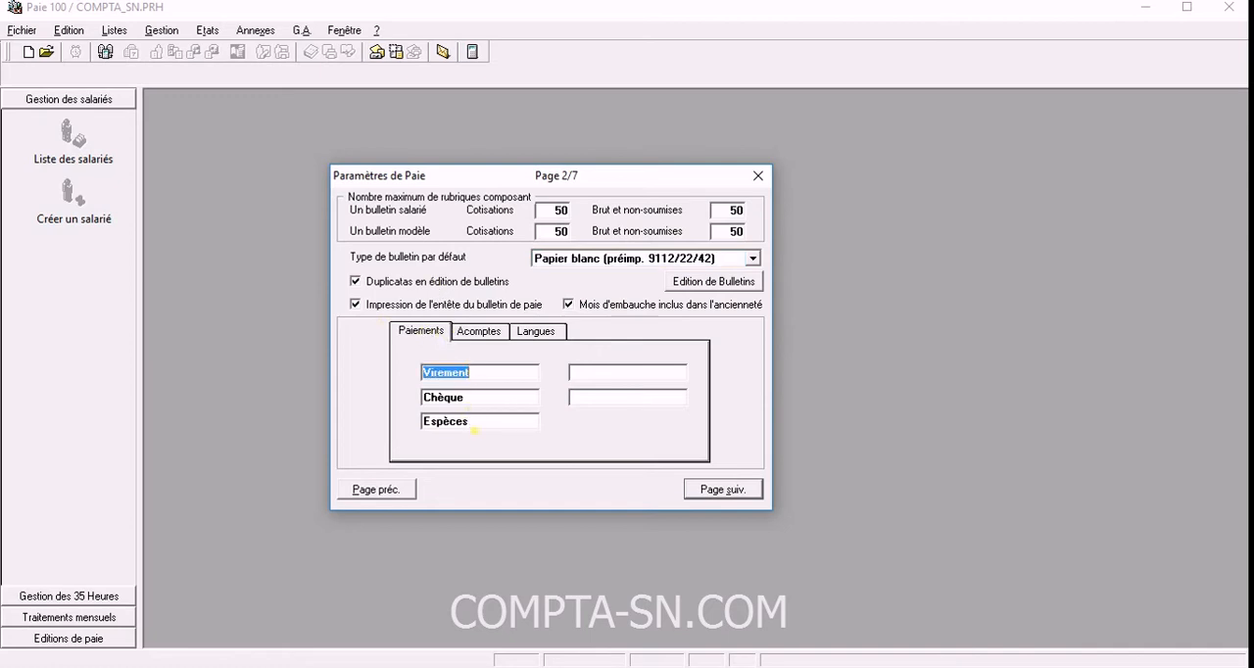
double_click(474, 399)
double_click(481, 422)
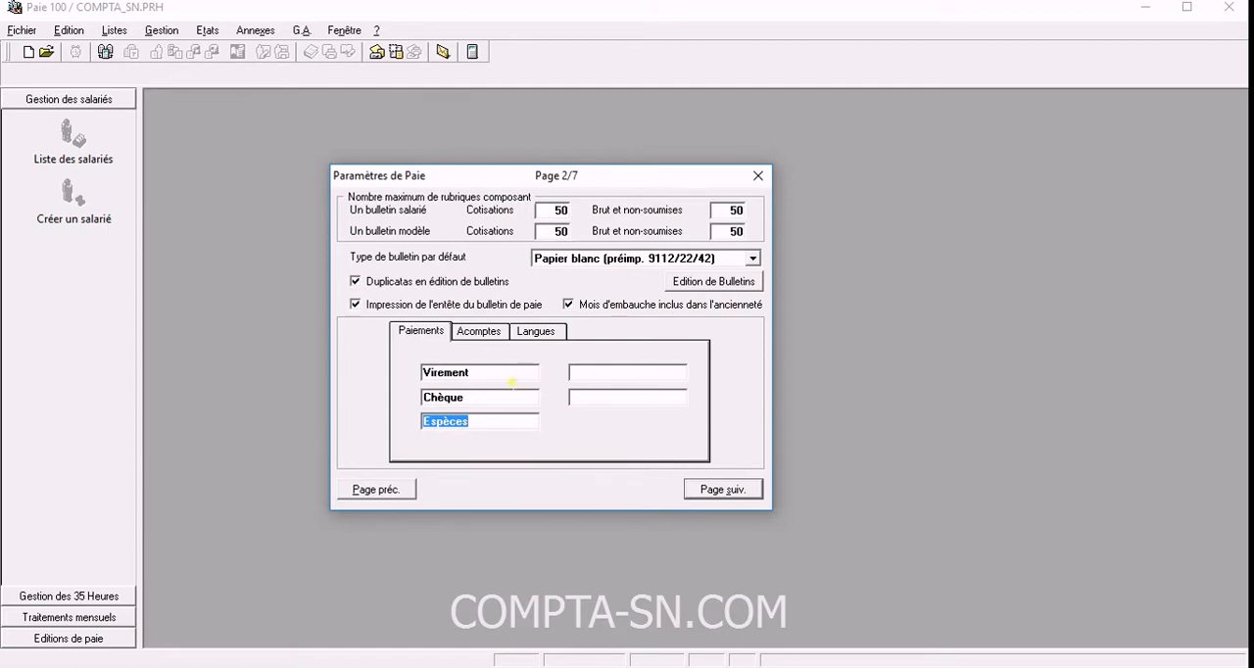
click(479, 331)
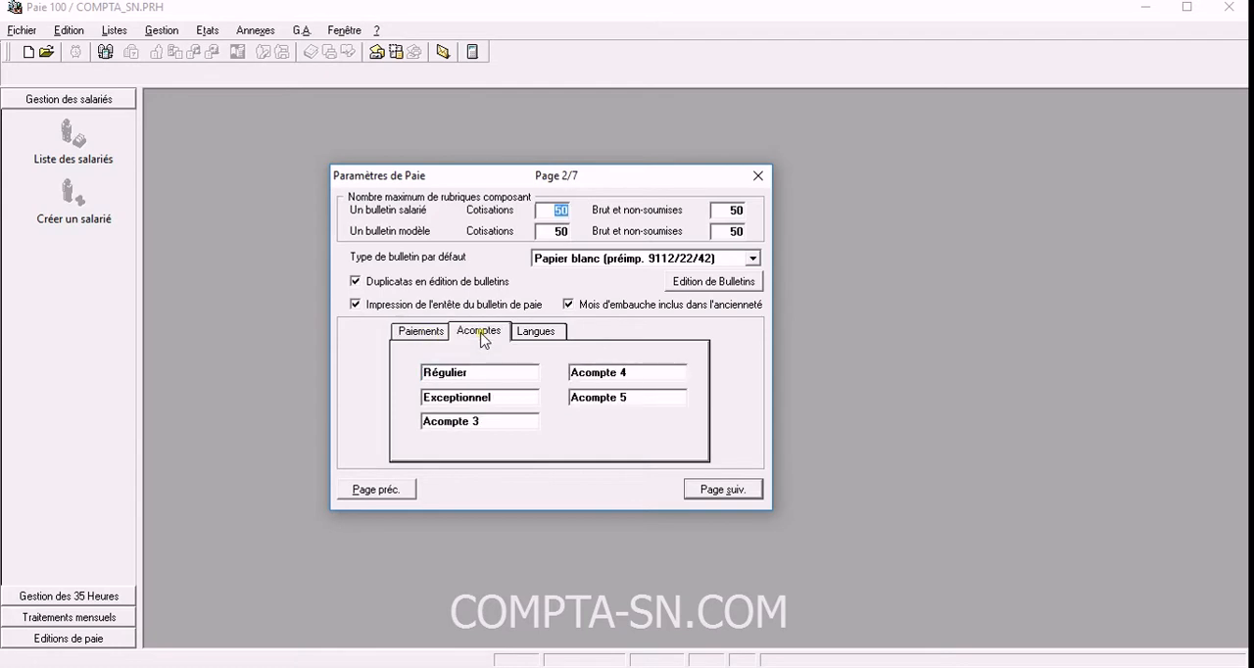
click(504, 402)
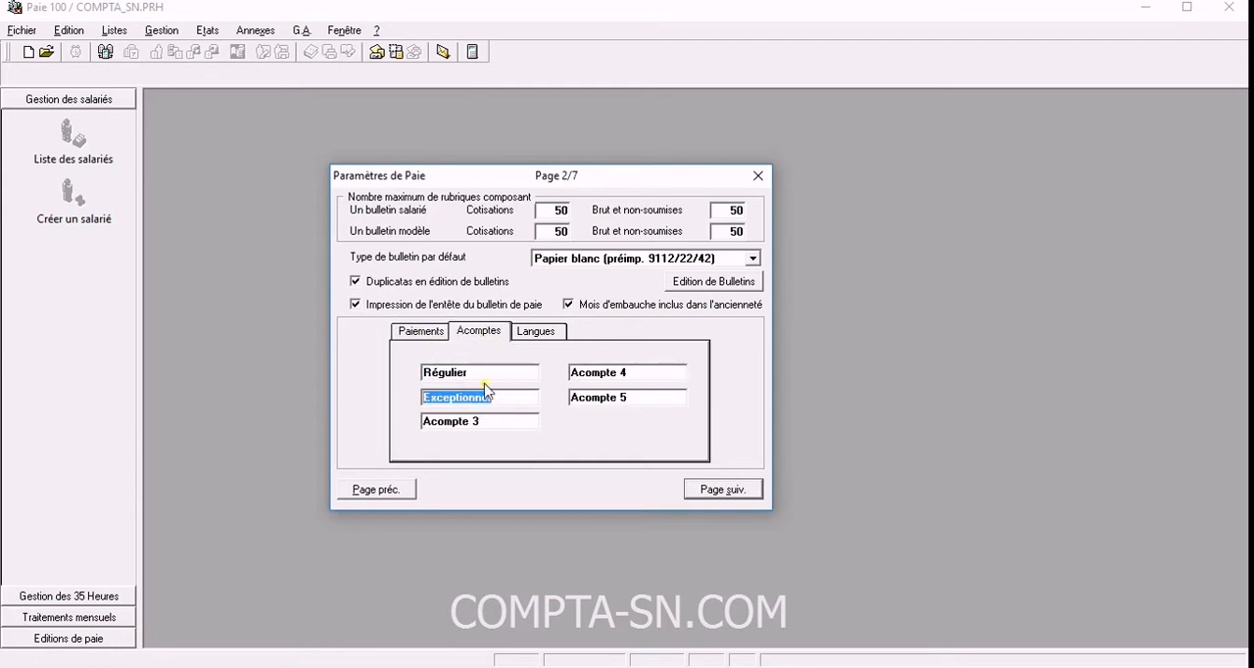
click(485, 378)
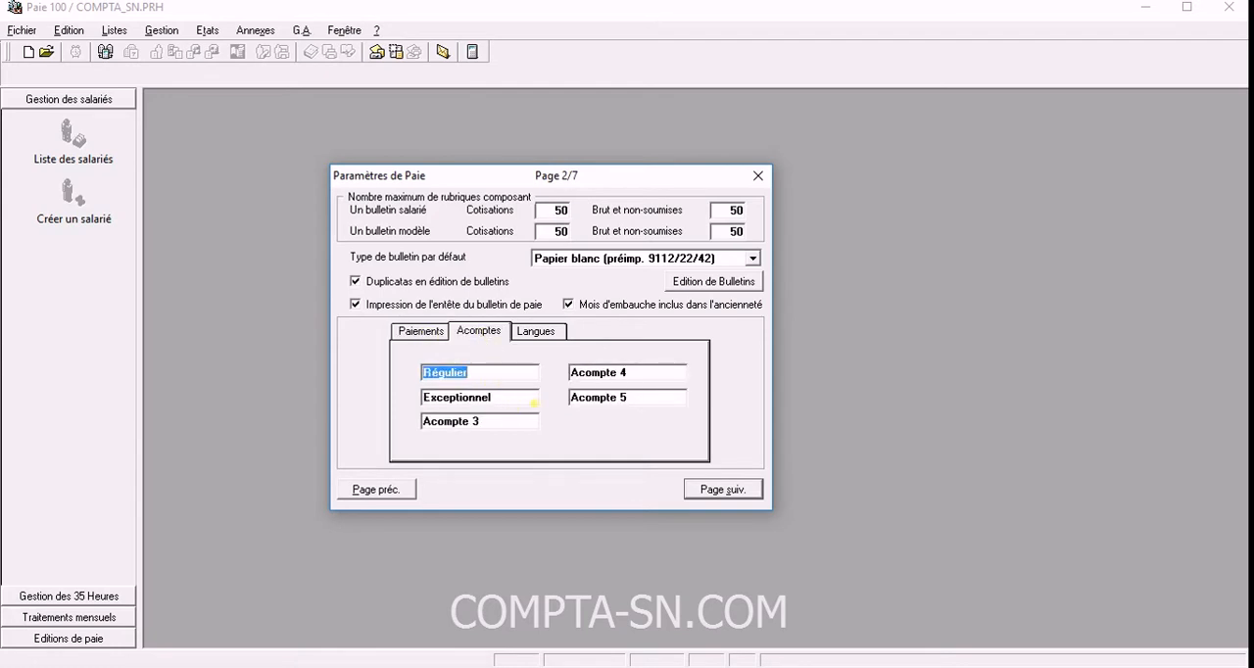
click(522, 406)
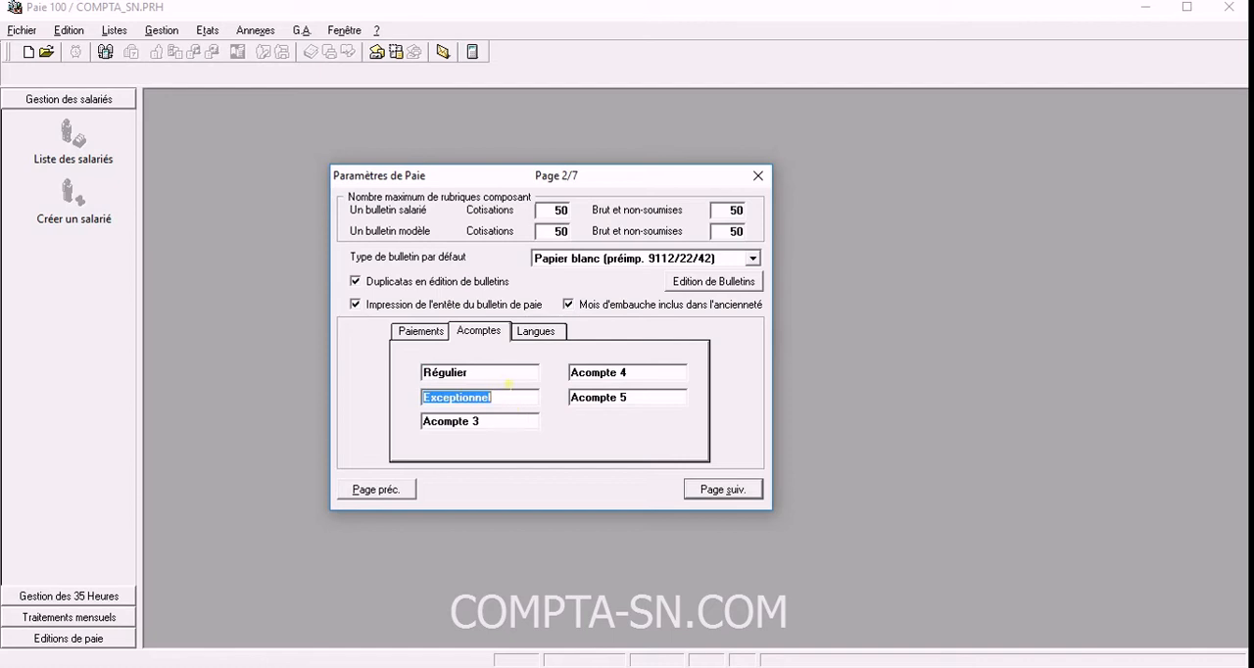
click(504, 375)
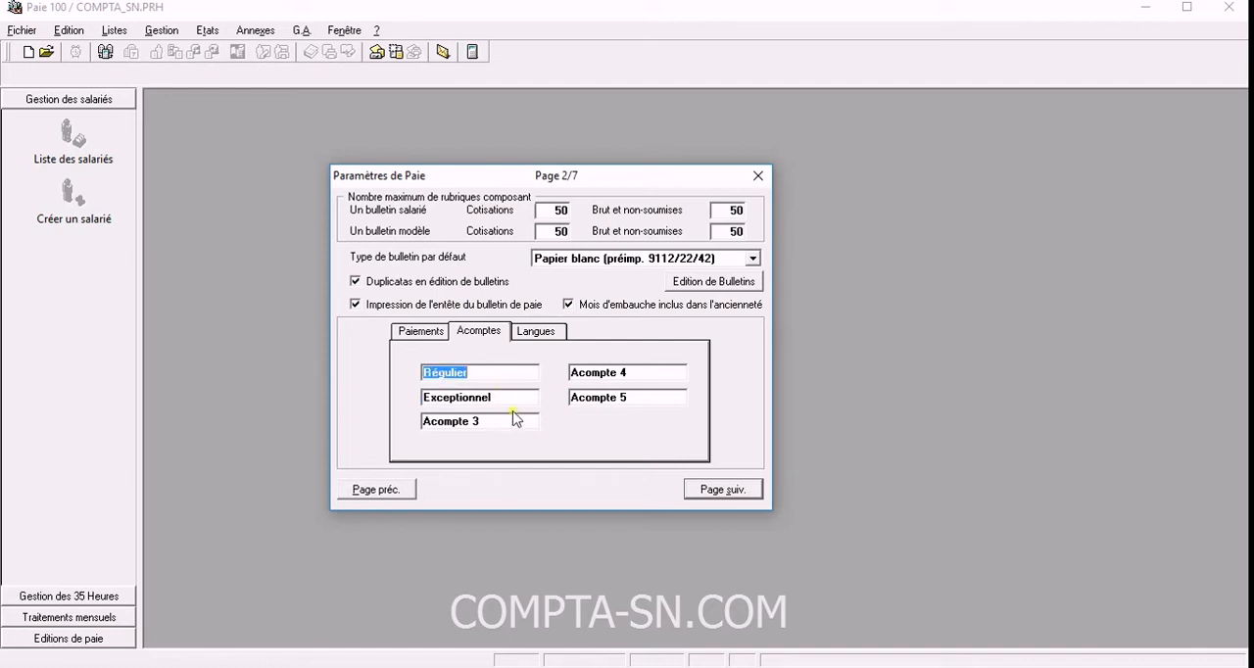
click(509, 402)
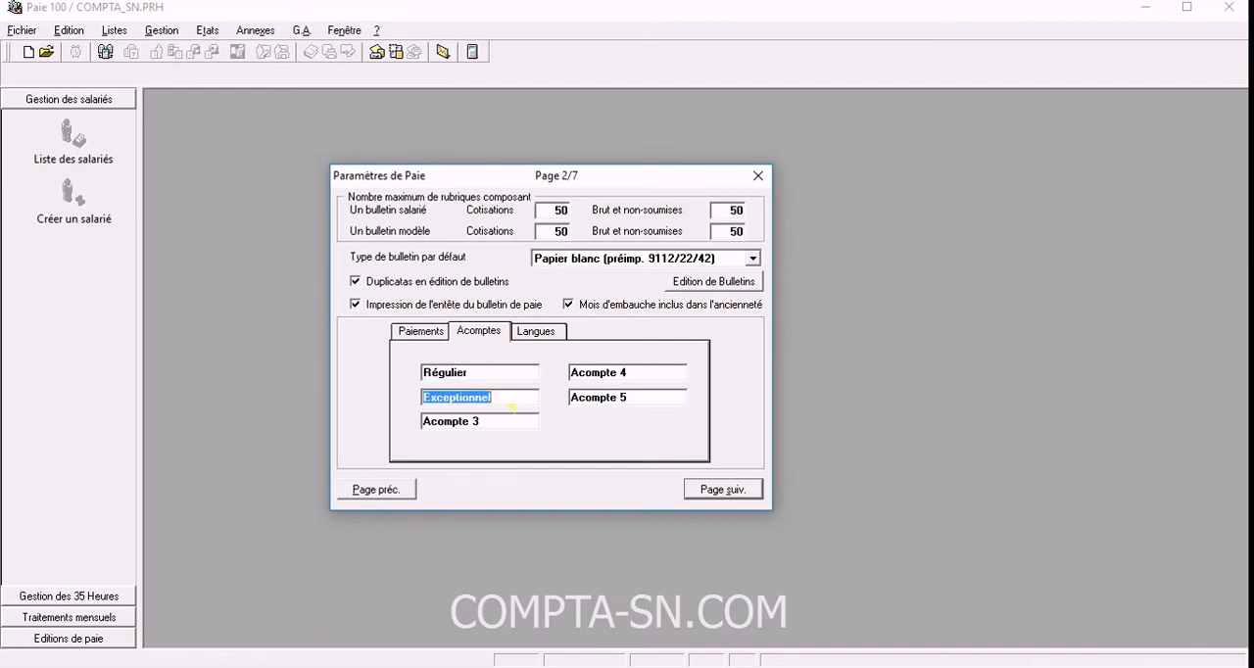
click(517, 419)
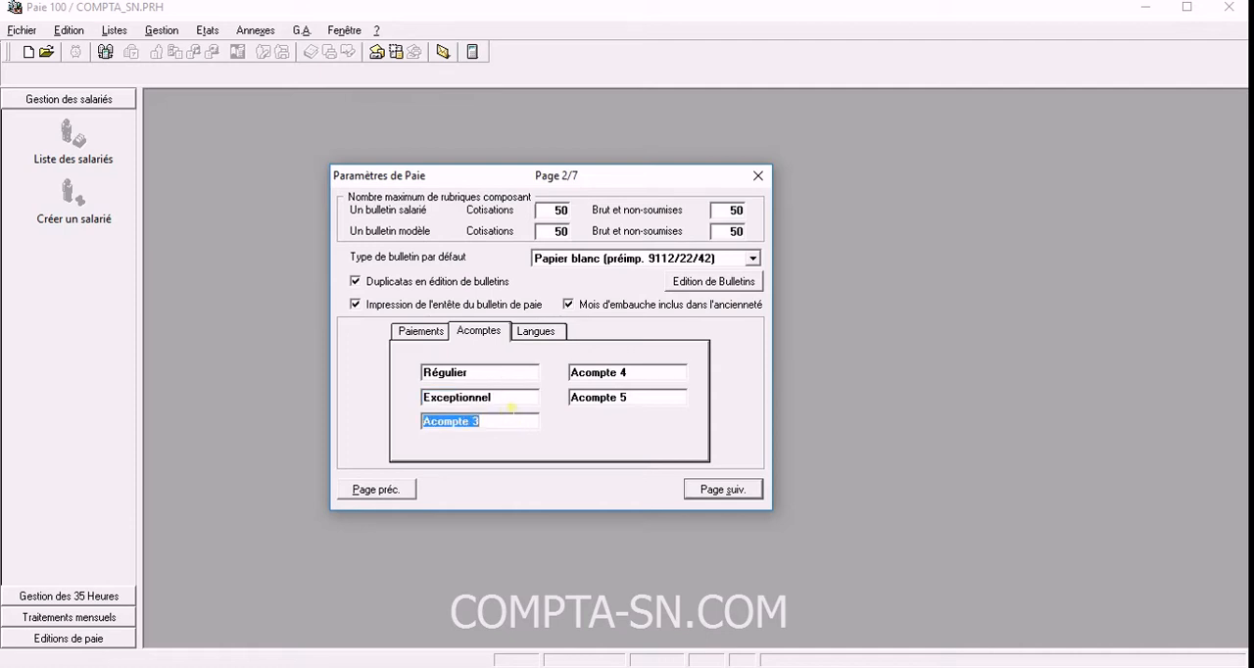
click(514, 402)
click(530, 421)
click(632, 376)
click(622, 397)
Check the list of languages and continue to page 3 of the payroll parameters.
click(539, 331)
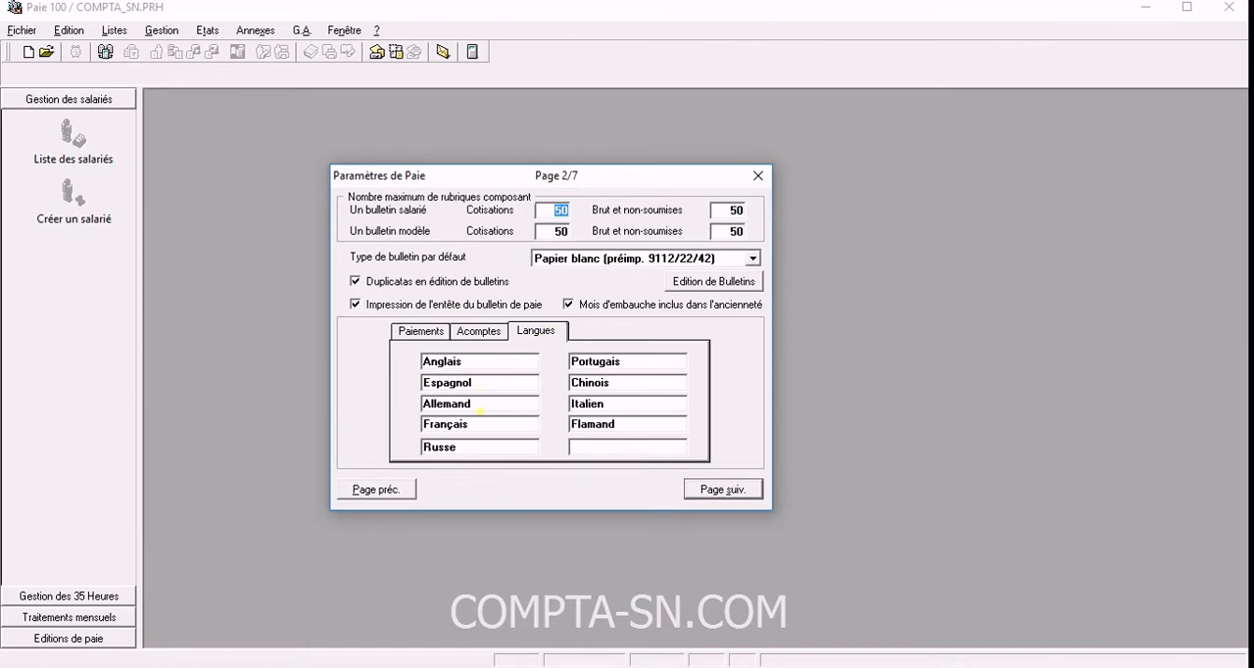
click(723, 490)
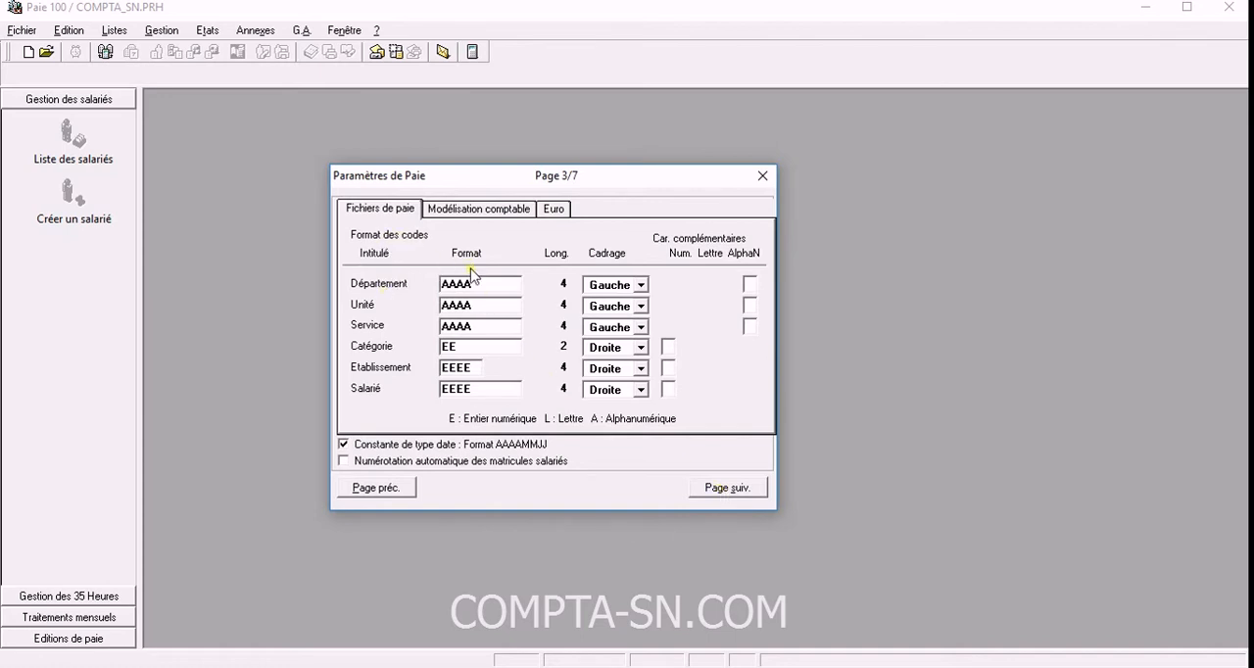
Examine the code formats for Département, Unité, Service, Catégorie, Etablissement and Salarié in the payroll files.
click(478, 288)
click(481, 309)
click(478, 327)
click(472, 349)
click(476, 370)
click(479, 392)
click(484, 288)
click(482, 311)
key(Tab)
click(476, 311)
click(475, 325)
click(476, 309)
key(Tab)
click(469, 349)
click(457, 369)
click(489, 399)
Check the Département code's Gauche alignment and the complementary character fields of the payroll file codes.
click(639, 285)
click(627, 297)
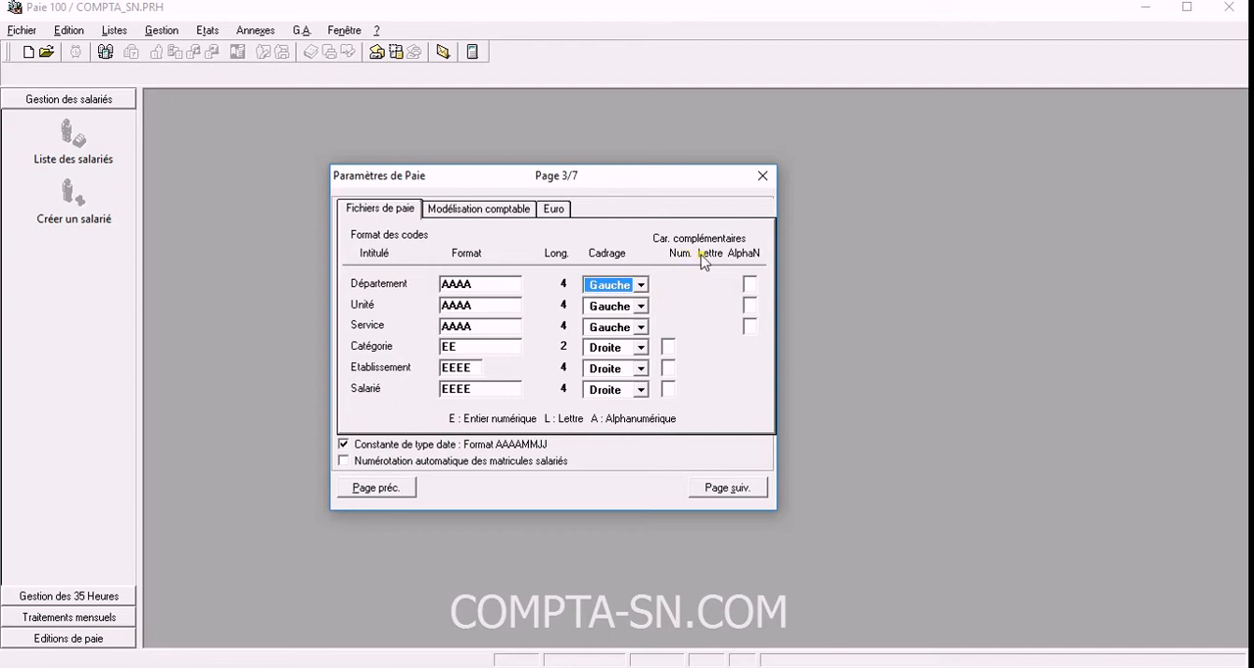
click(749, 284)
click(751, 306)
click(751, 327)
click(670, 348)
click(670, 369)
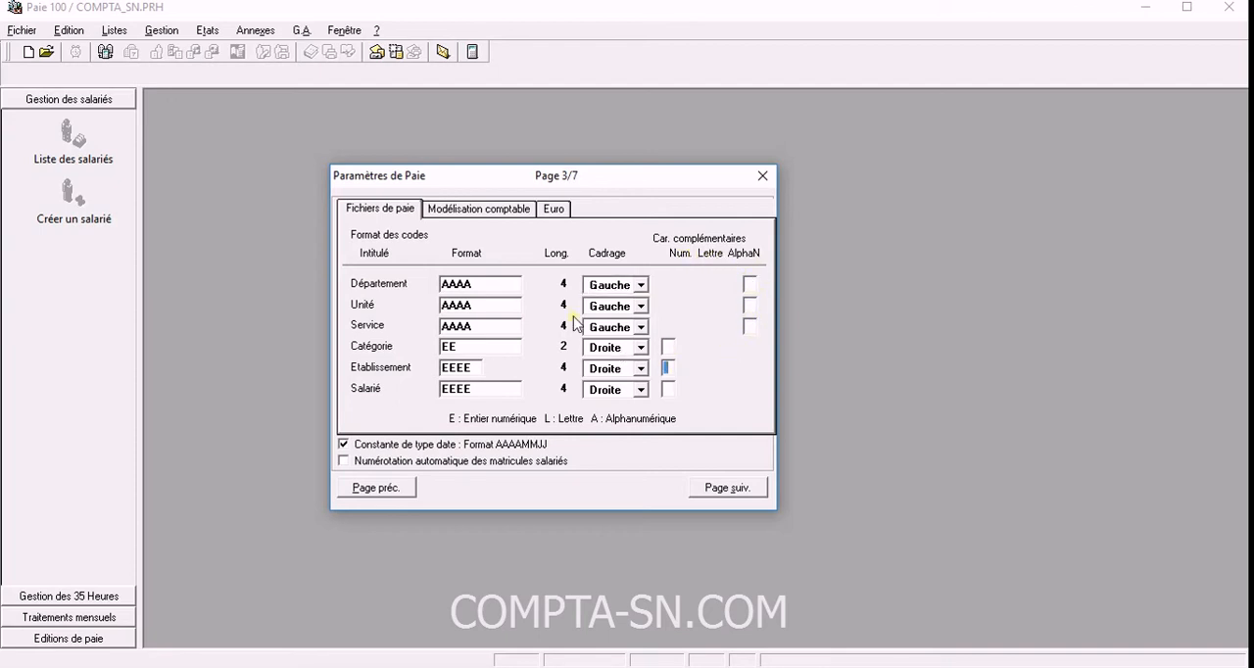
Examine the accounting code formats for the general, auxiliary and analytic accounts, along with the general account's alignment options.
click(500, 214)
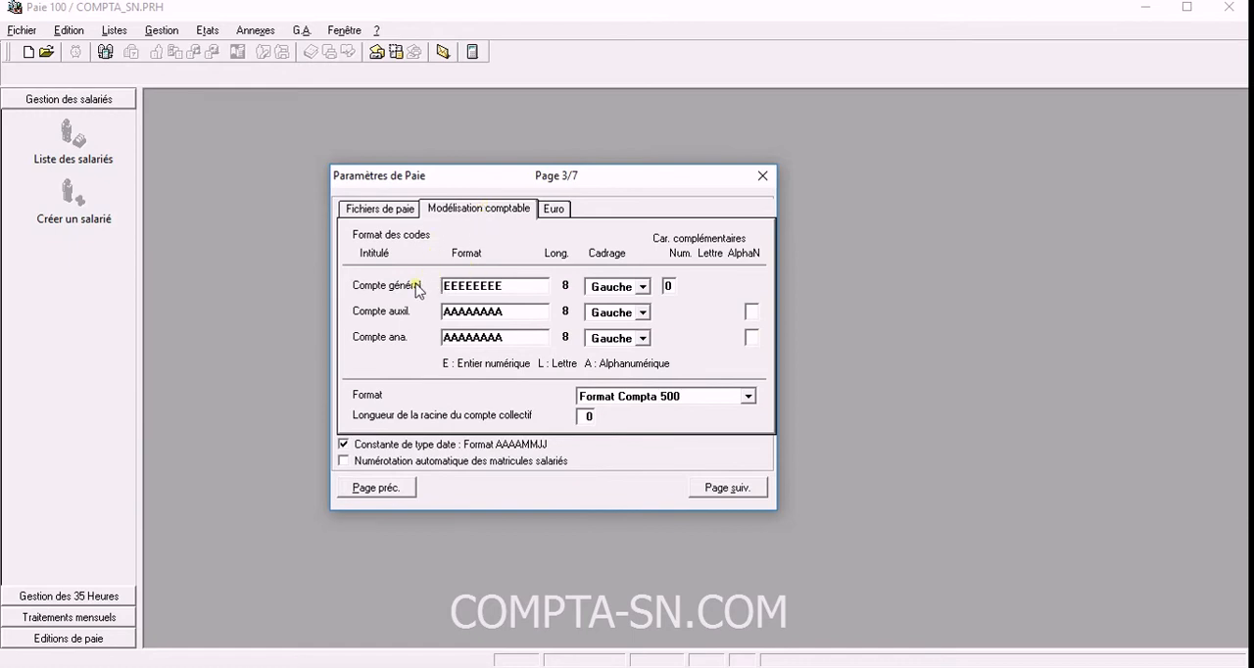
drag(441, 286, 518, 291)
double_click(532, 317)
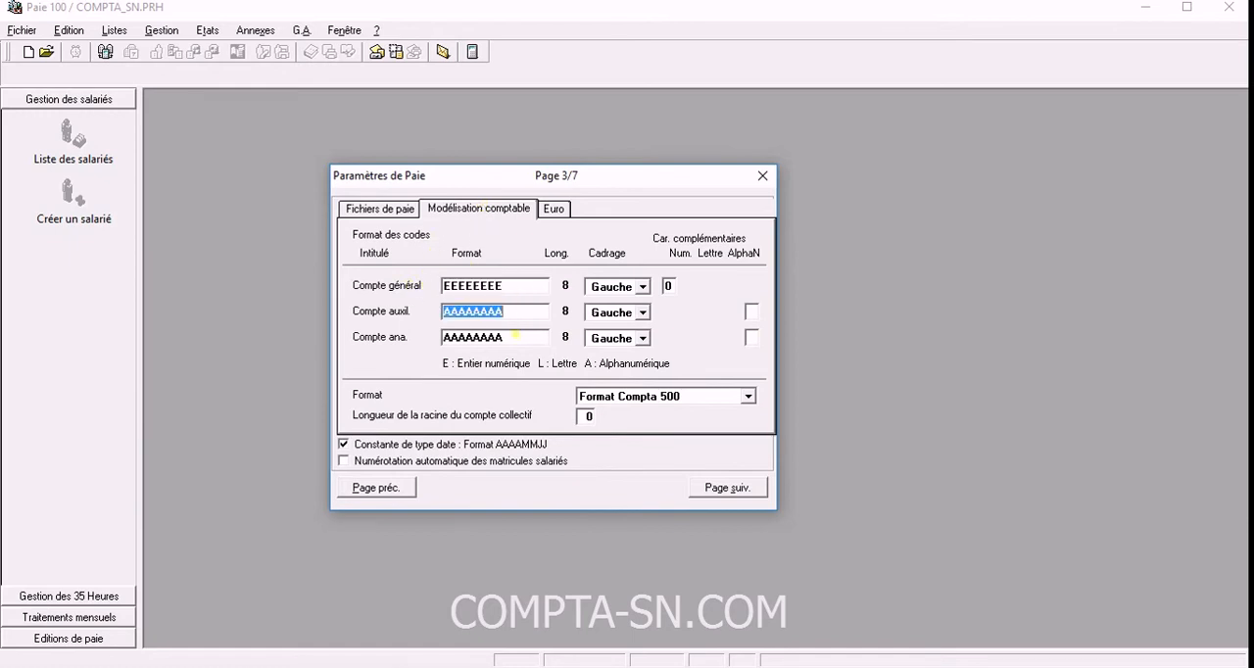
double_click(509, 337)
double_click(517, 289)
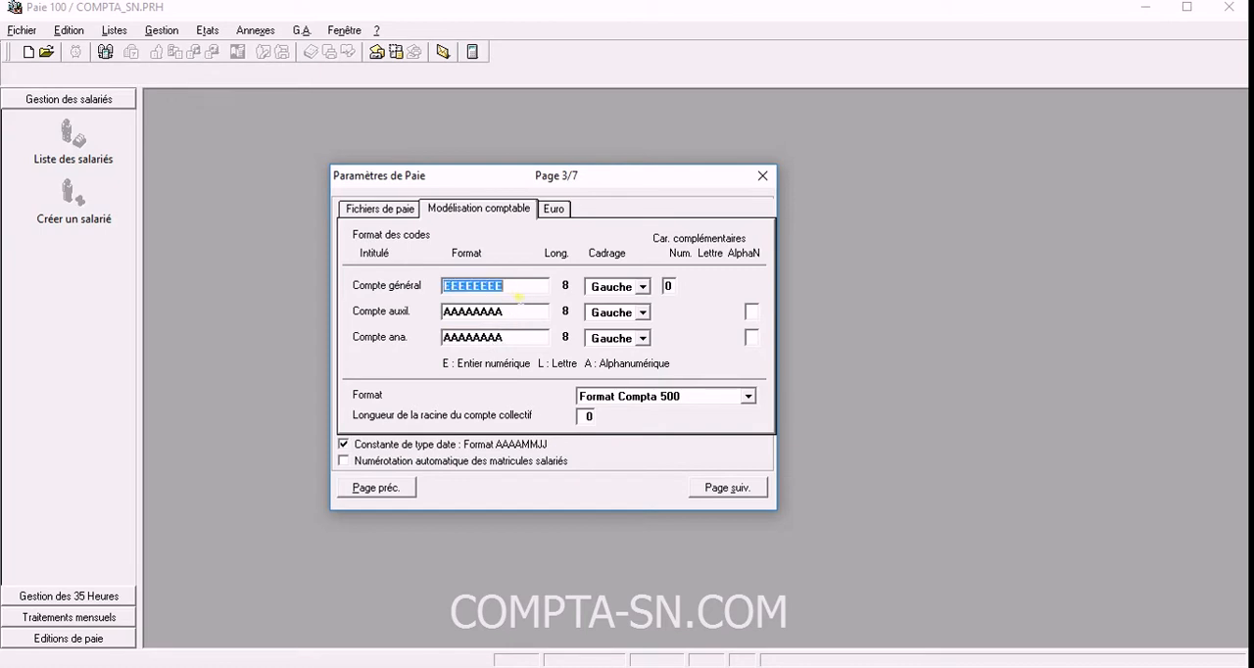
double_click(518, 317)
double_click(518, 291)
double_click(515, 316)
double_click(516, 341)
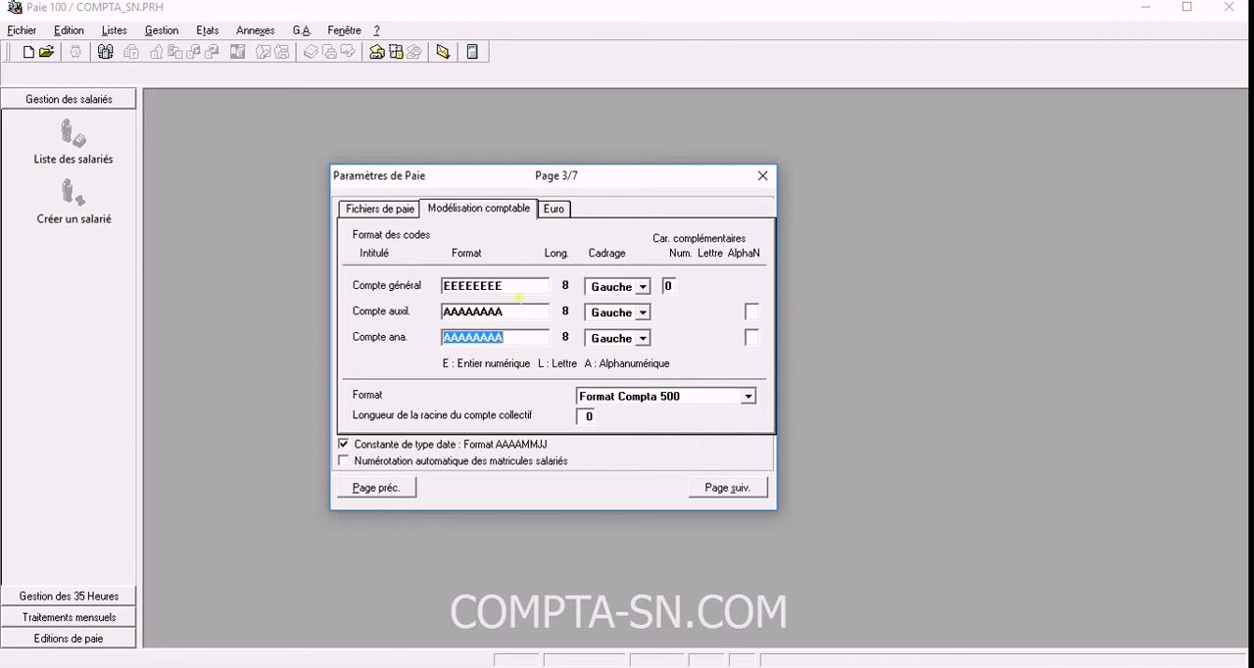
double_click(517, 298)
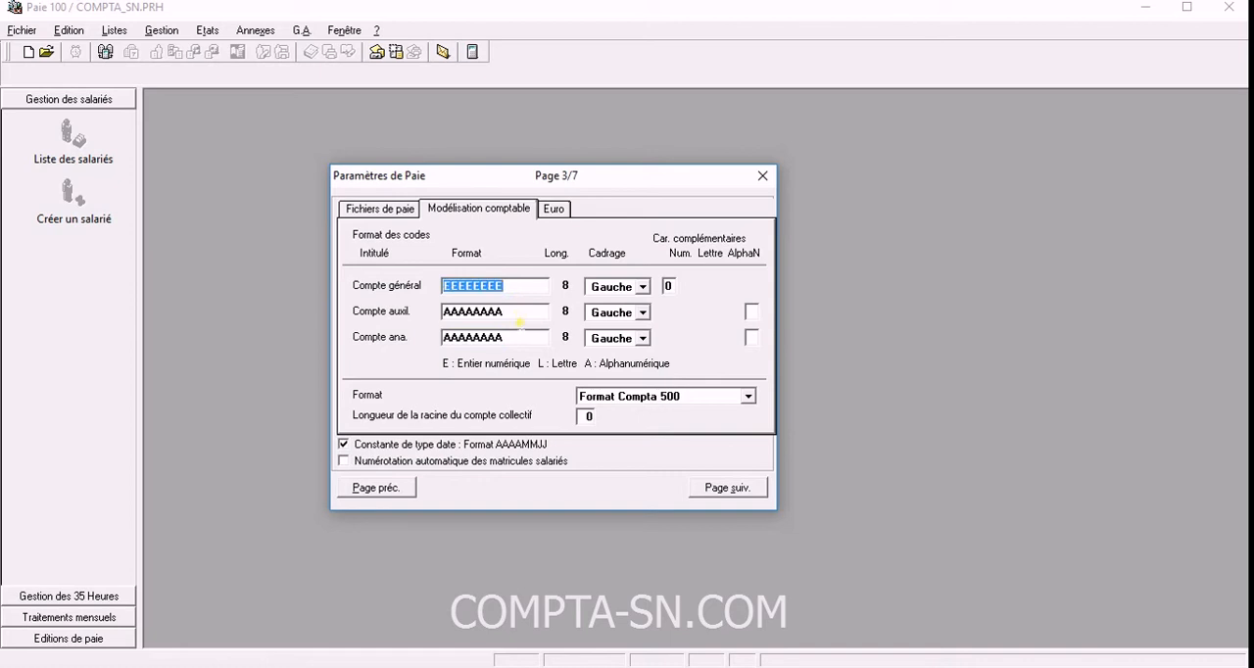
double_click(519, 319)
double_click(520, 344)
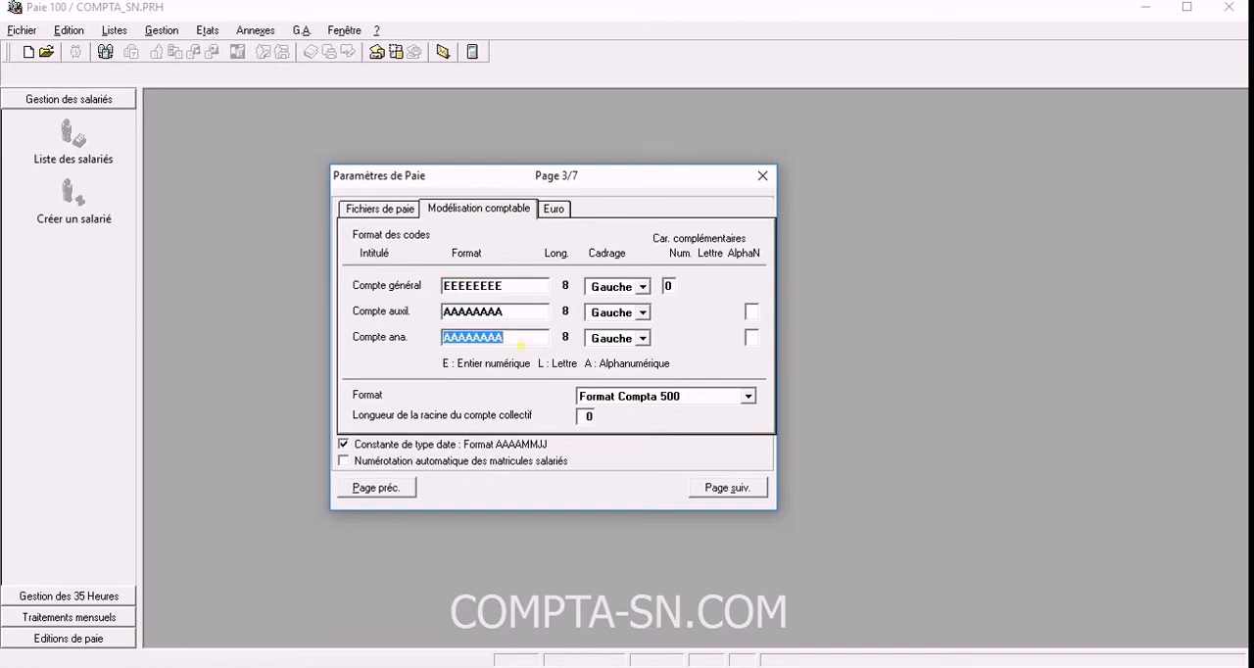
double_click(513, 292)
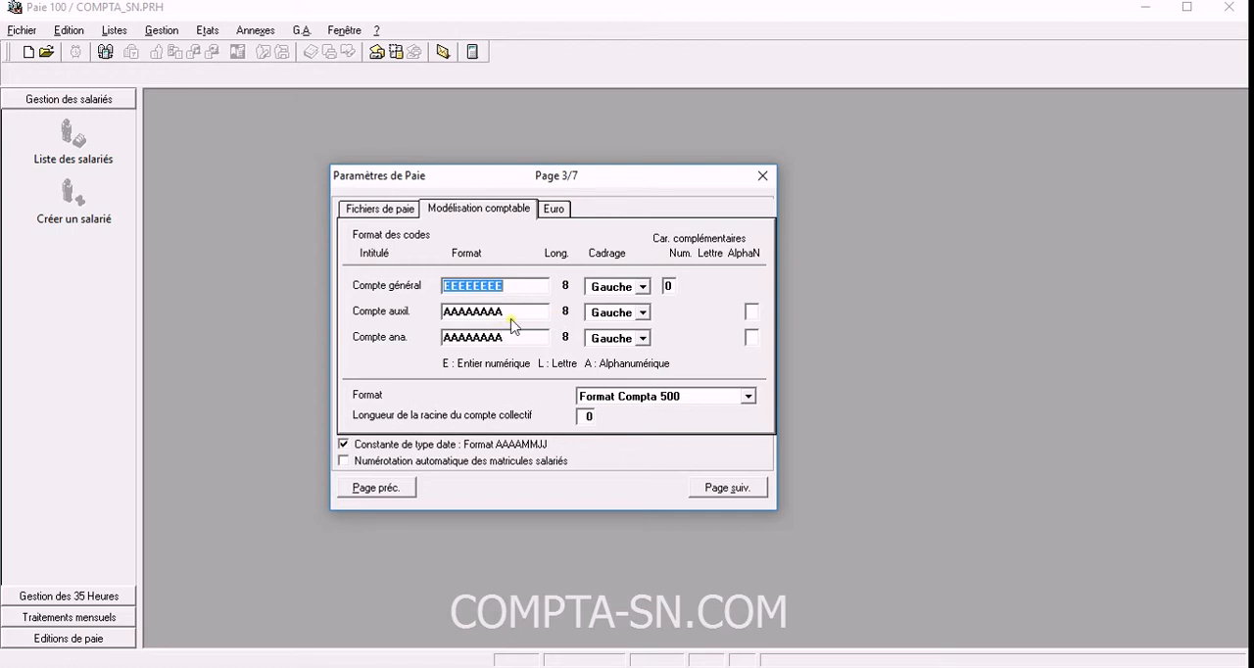
key(Tab)
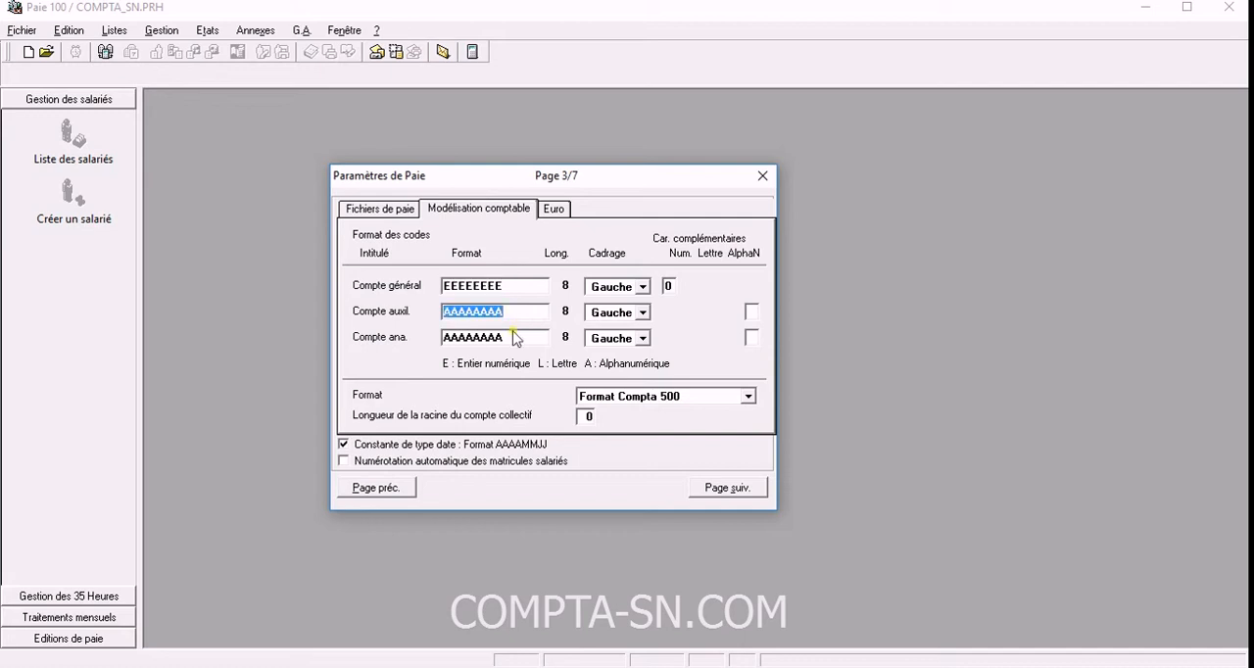
key(Tab)
key(shift+Tab)
key(shift+Tab)
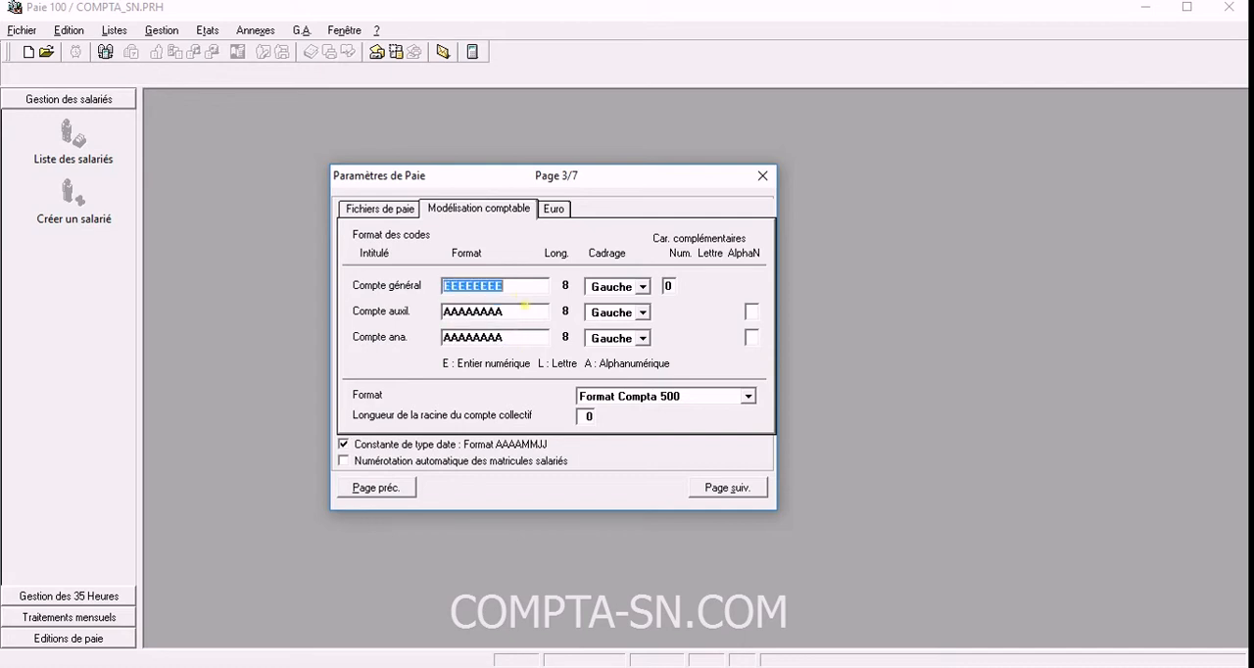
key(Tab)
key(Tab)
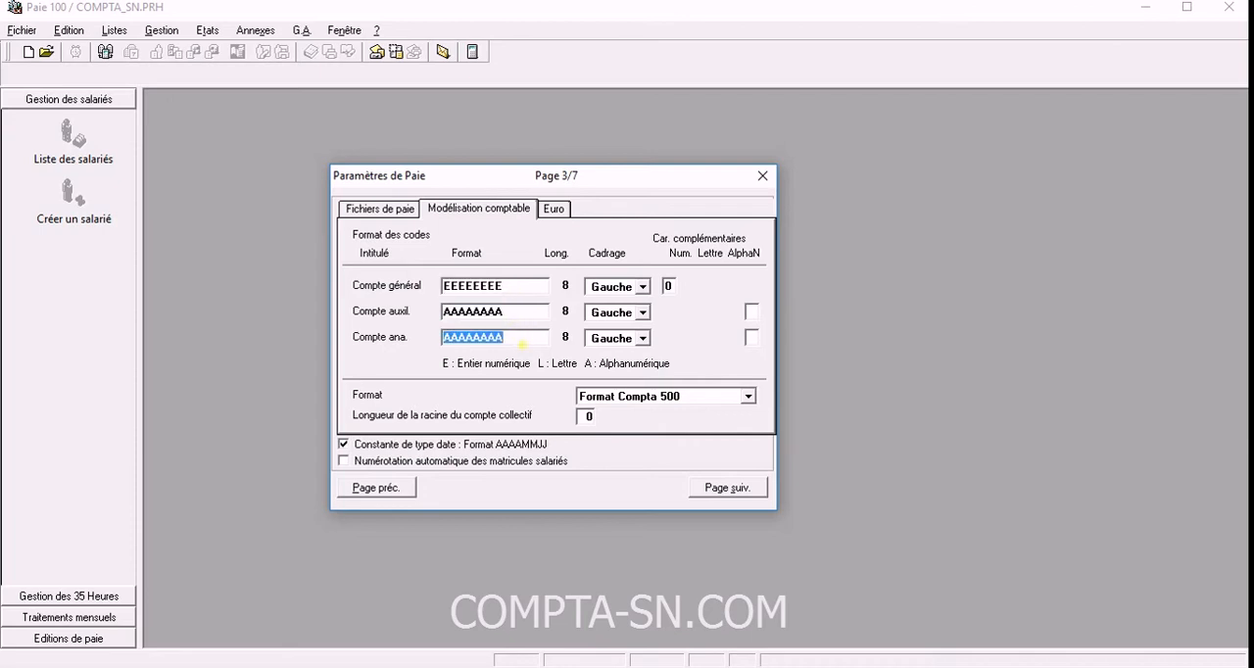
key(shift+Tab)
key(shift+Tab)
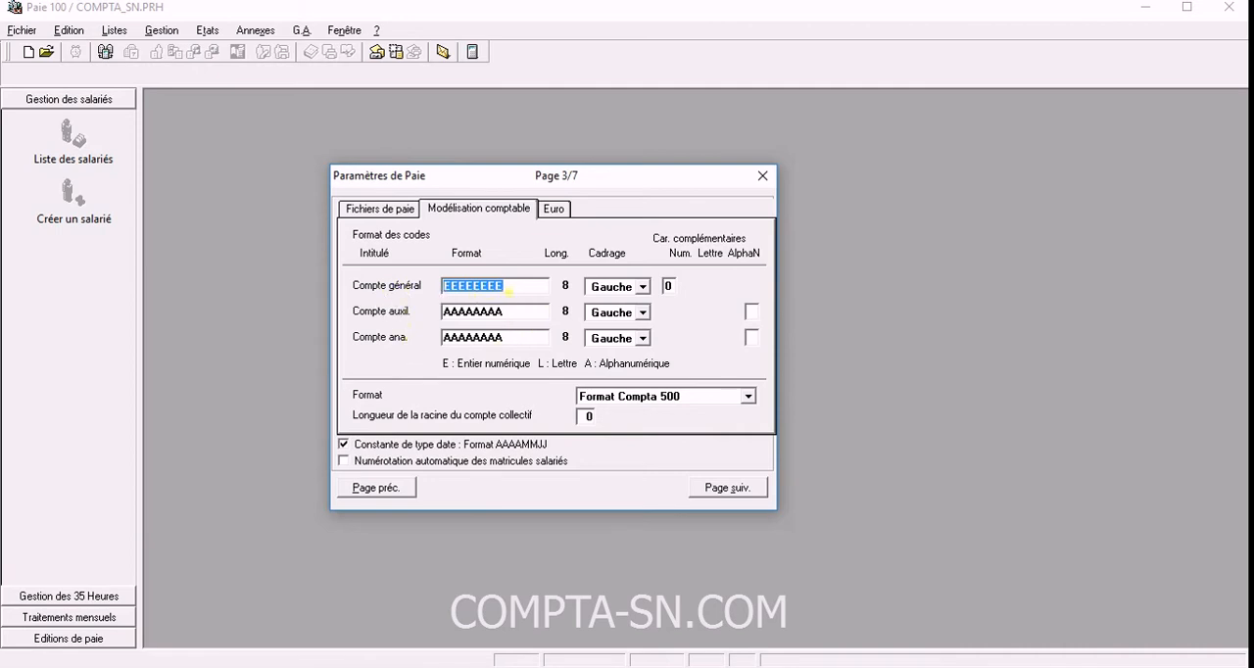
click(643, 288)
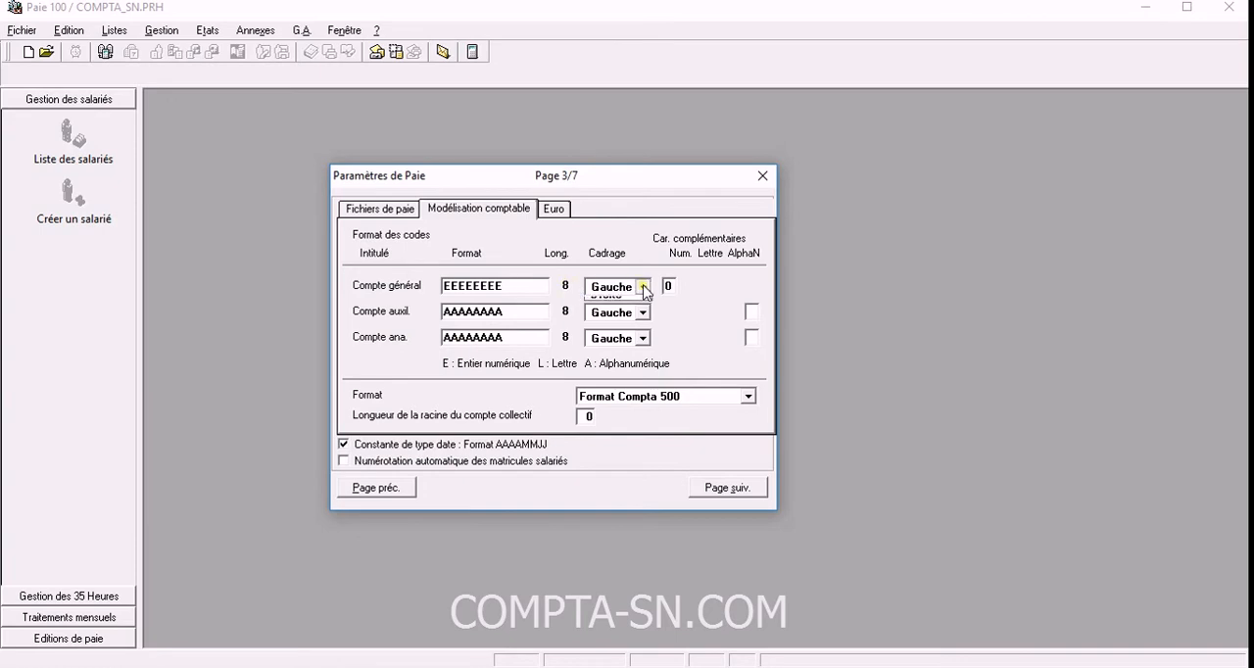
click(643, 287)
Set the Tenue de paie currency to ISO code XOF with the name FCFA, and empty its Centième field.
click(554, 210)
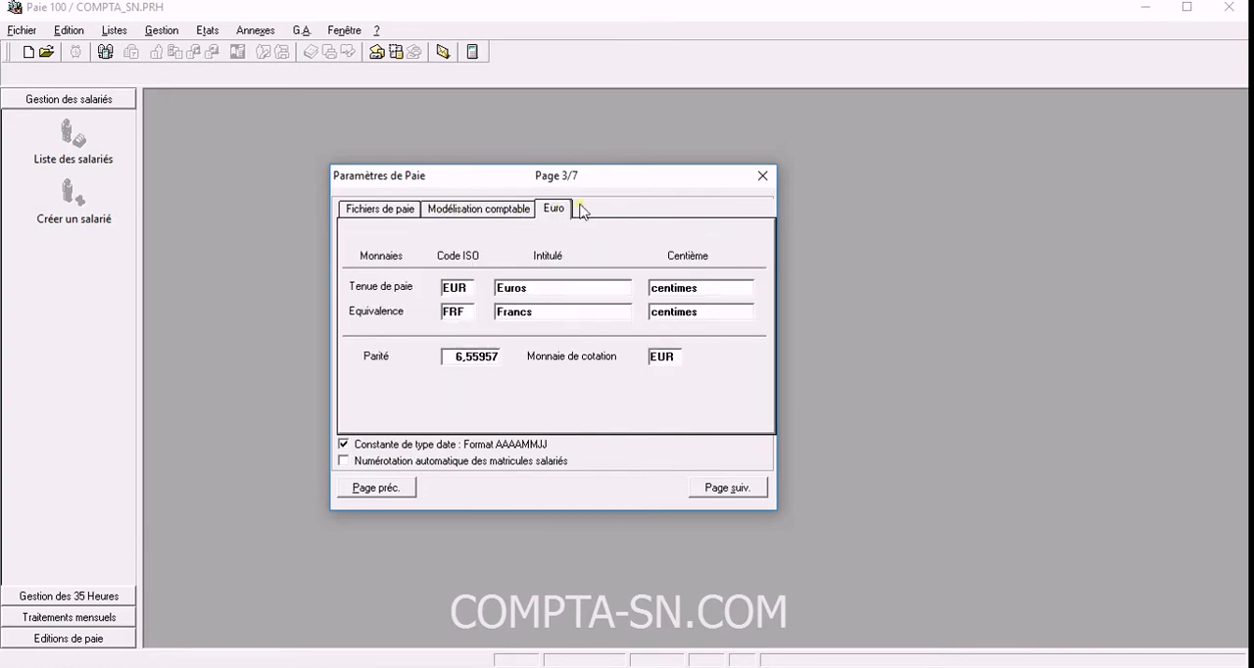
click(469, 285)
click(547, 290)
click(464, 289)
click(693, 292)
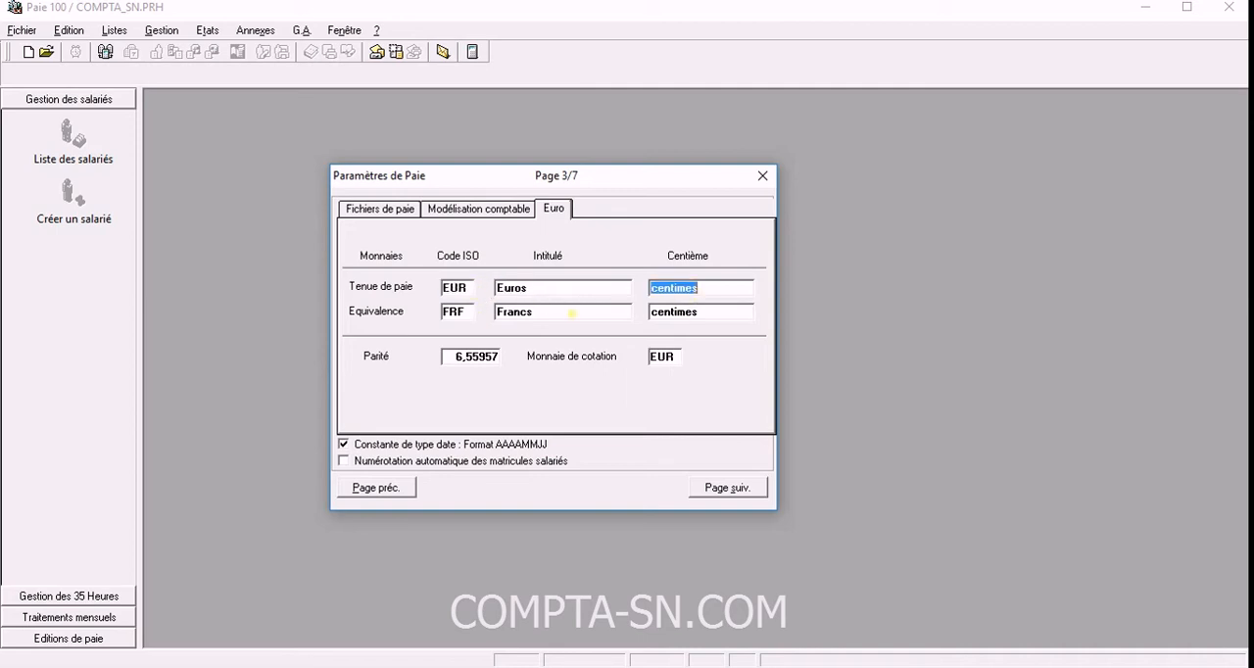
click(472, 291)
click(549, 292)
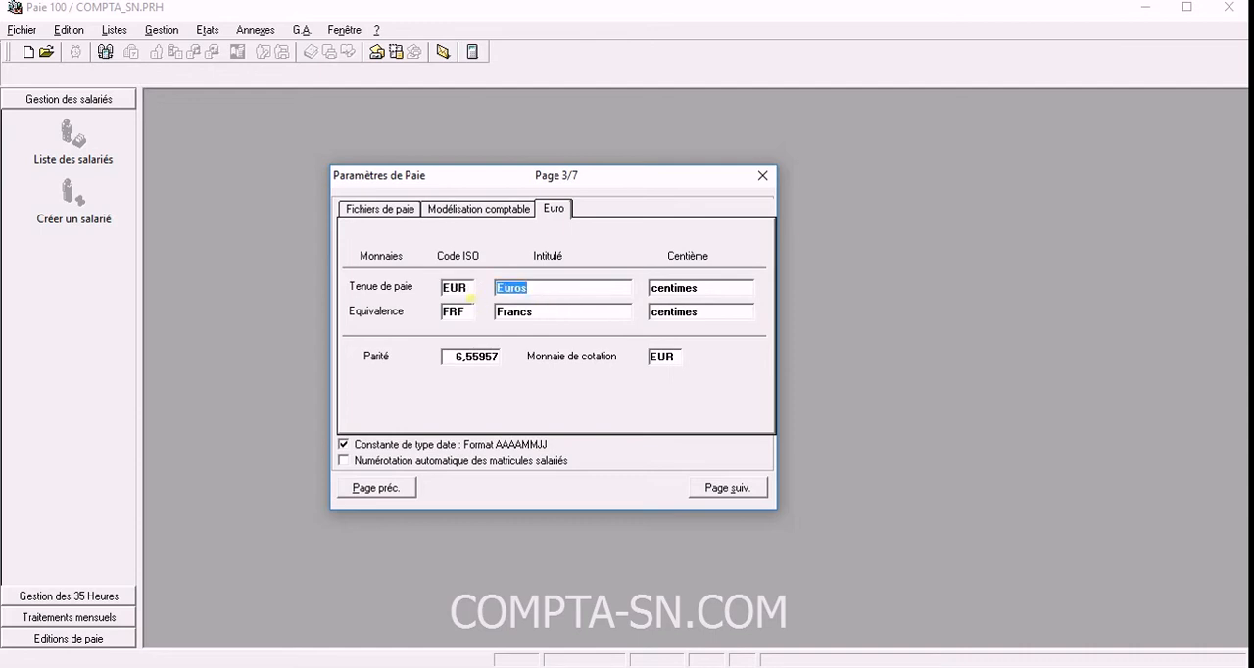
click(470, 286)
text(XOF)
key(Tab)
text(F)
key(Tab)
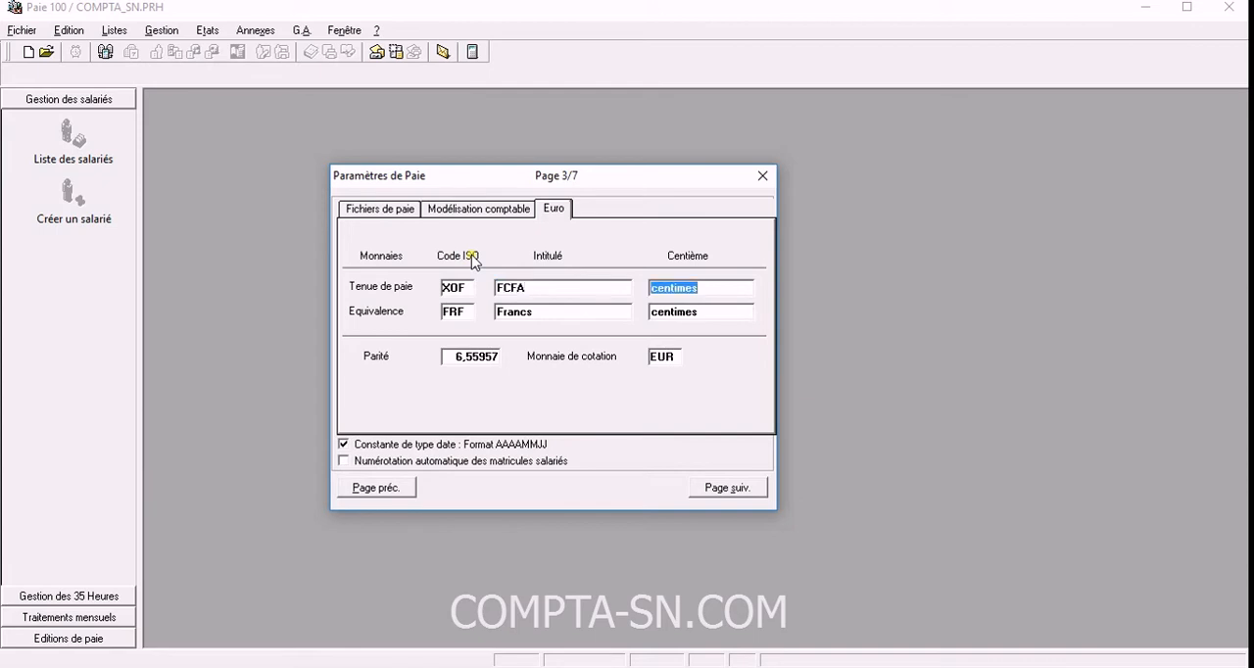
key(BackSpace)
Check the ISO code and name of the Equivalence currency.
click(588, 316)
click(463, 313)
click(549, 317)
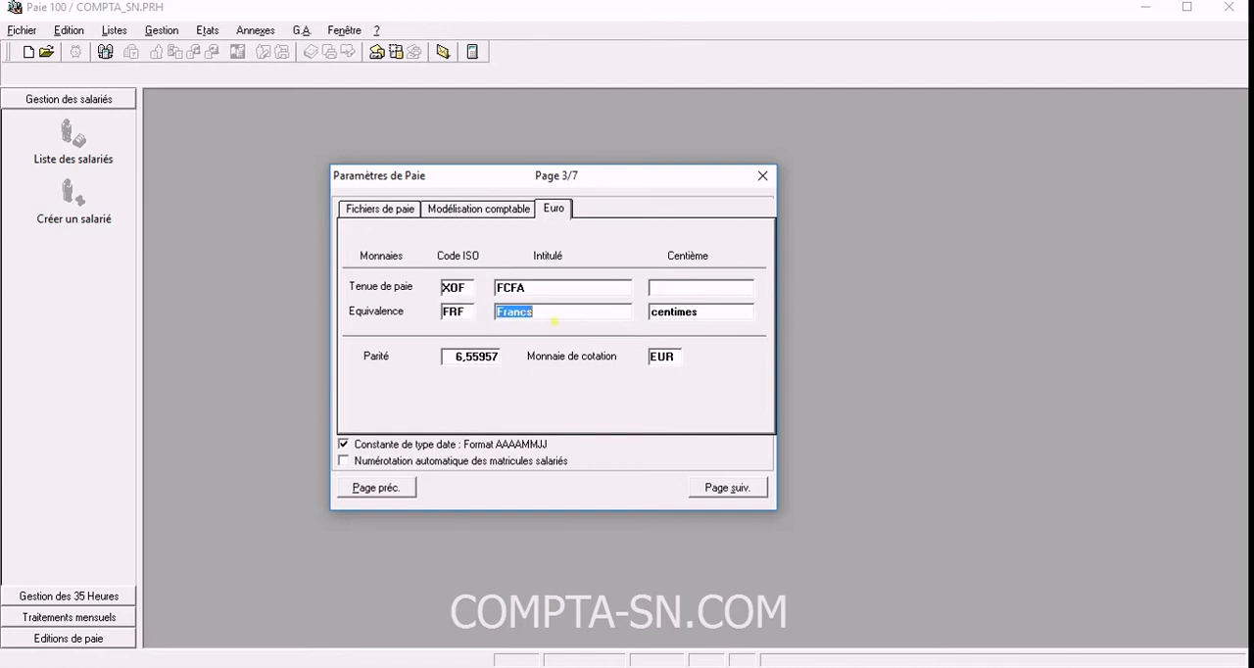
Review the Euro currency settings and continue to page 4 of the payroll parameters.
click(557, 208)
click(652, 287)
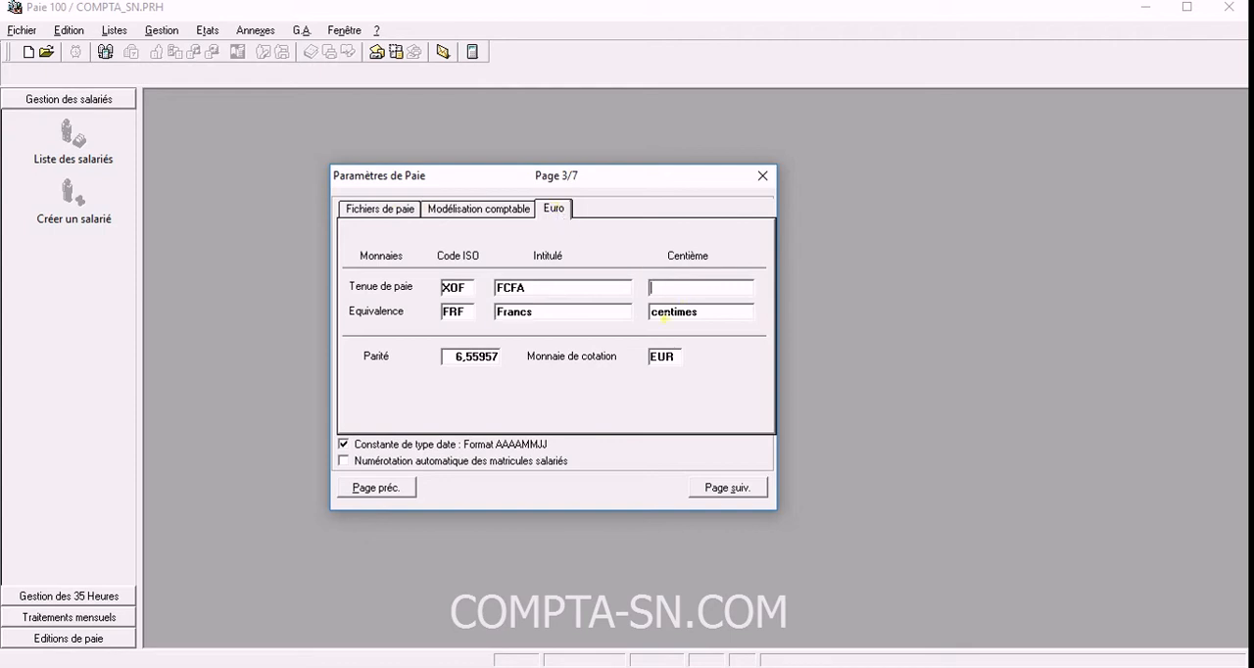
click(726, 487)
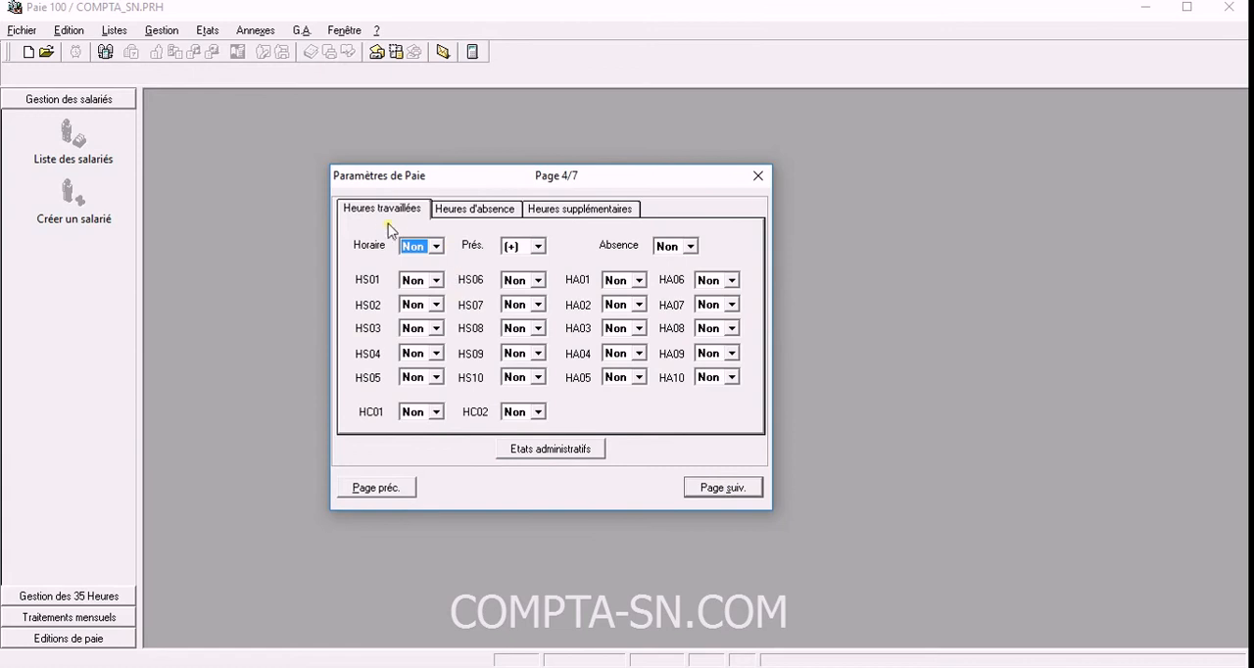
Examine the Attestations and Solde de tout compte settings of the Etats administratifs, leaving their fields unfilled.
click(544, 450)
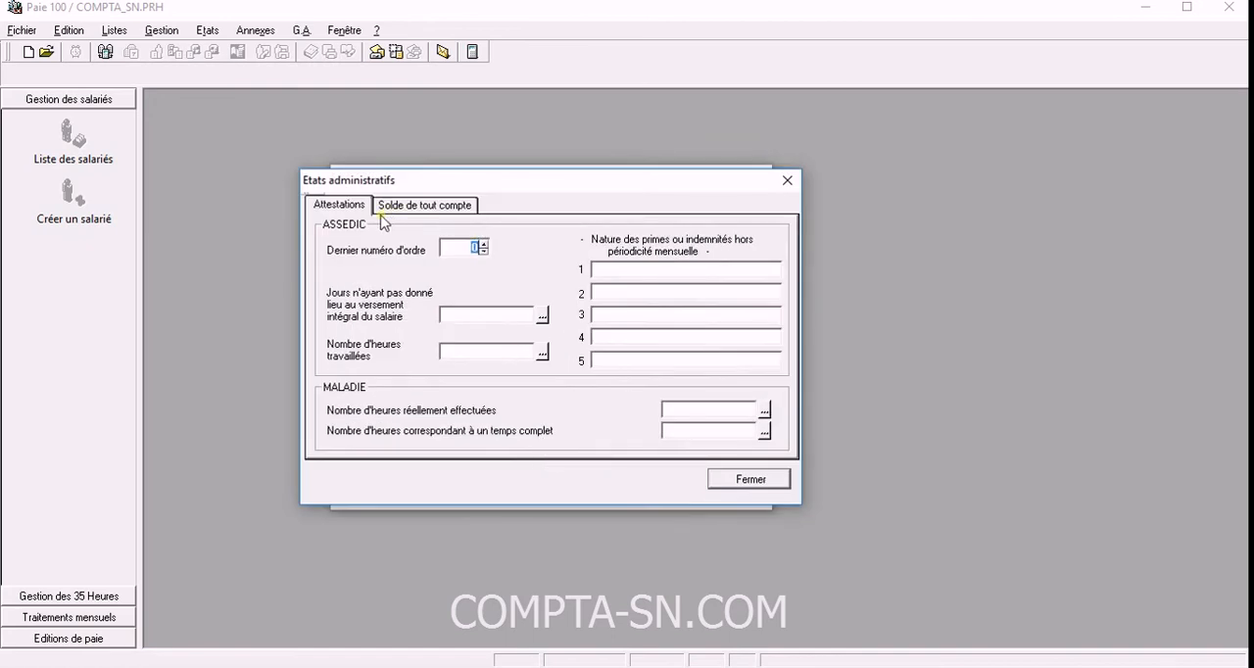
drag(389, 183, 390, 217)
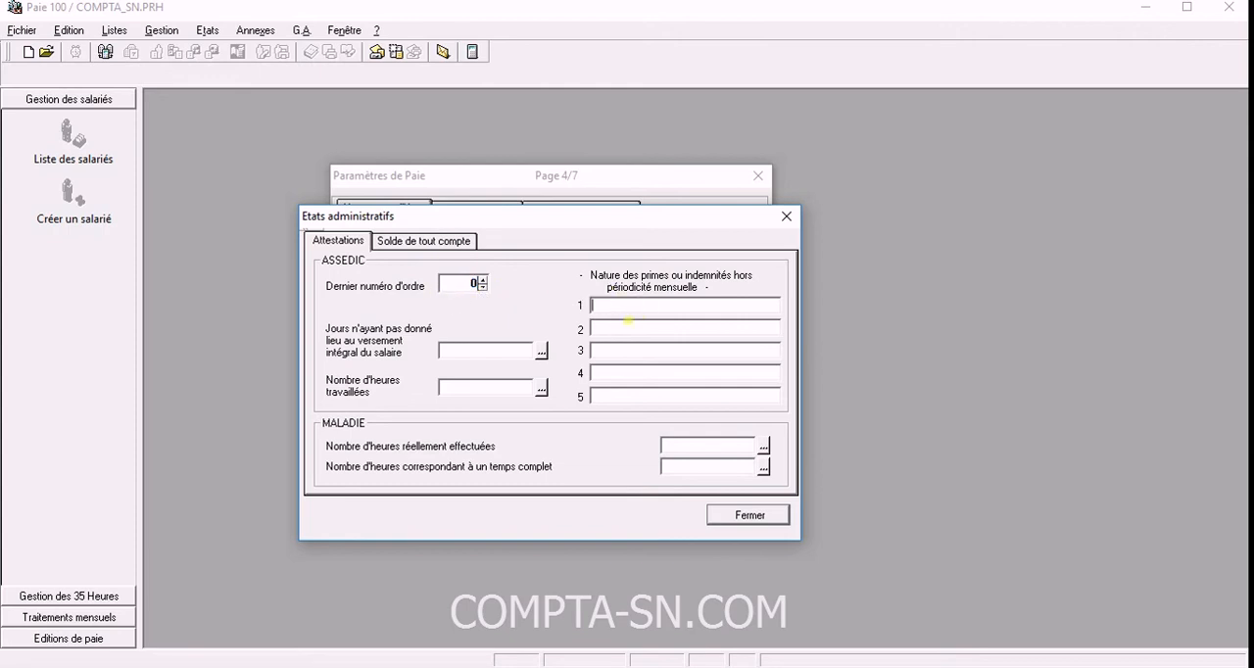
key(Tab)
click(447, 246)
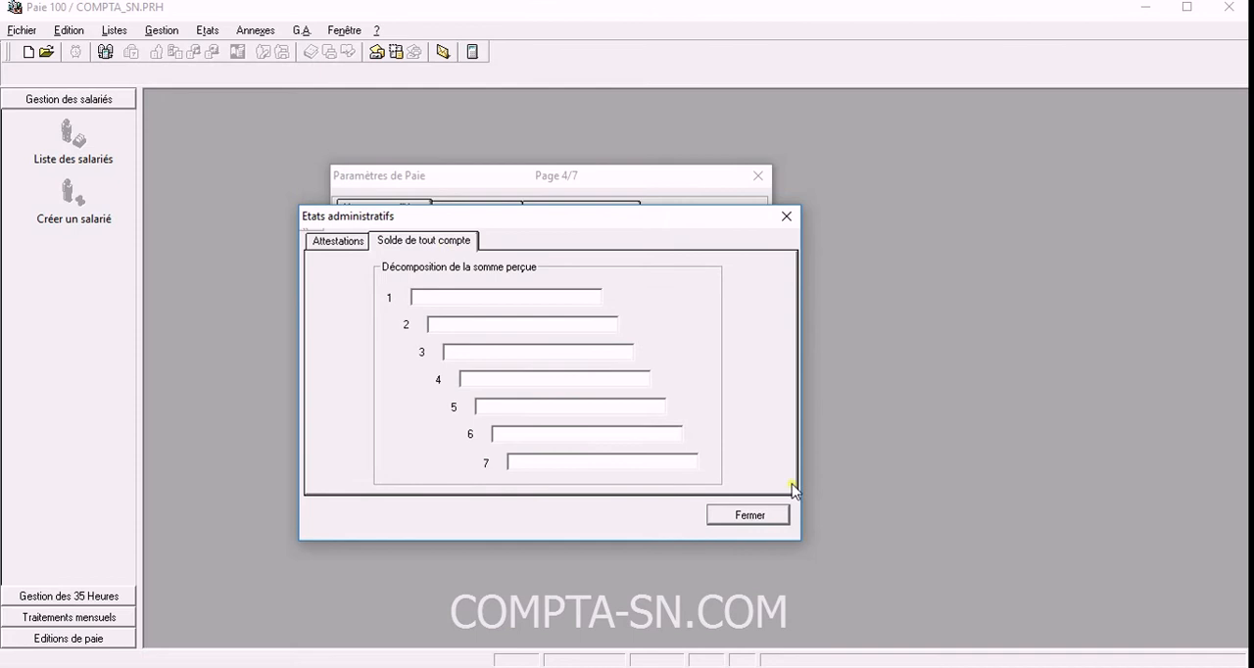
click(752, 514)
Check the Heures d'absence, Heures supplémentaires and Heures travaillées settings, and continue to page 5 of the payroll parameters.
click(466, 210)
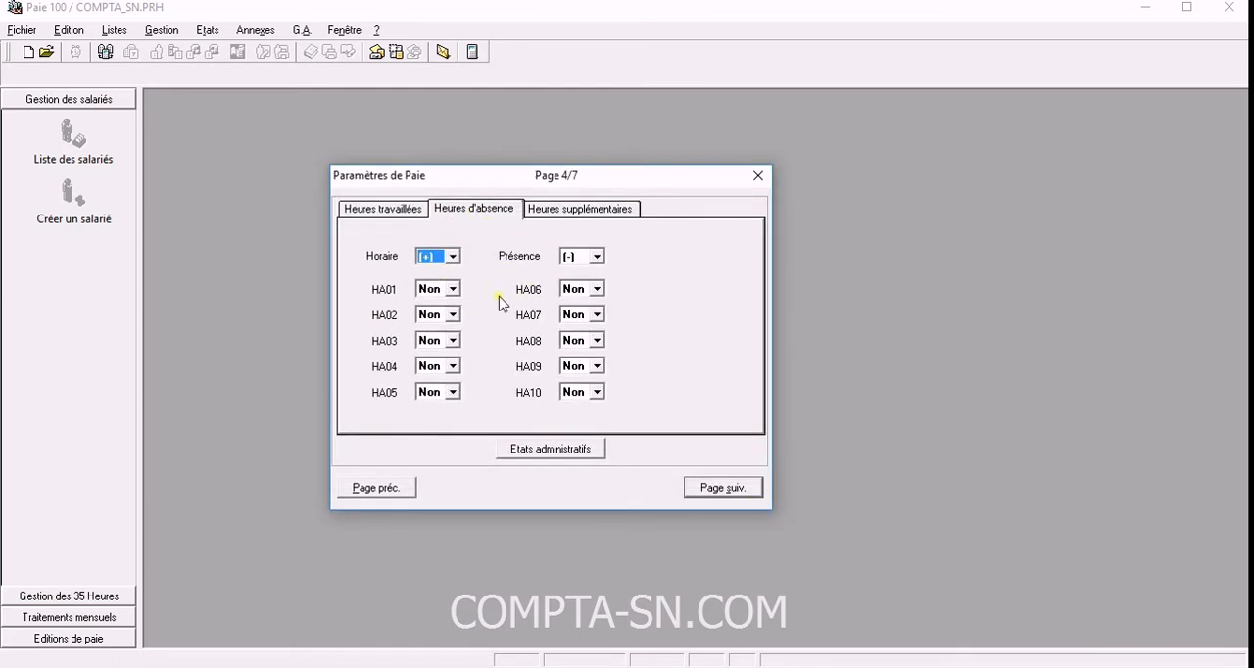
click(574, 210)
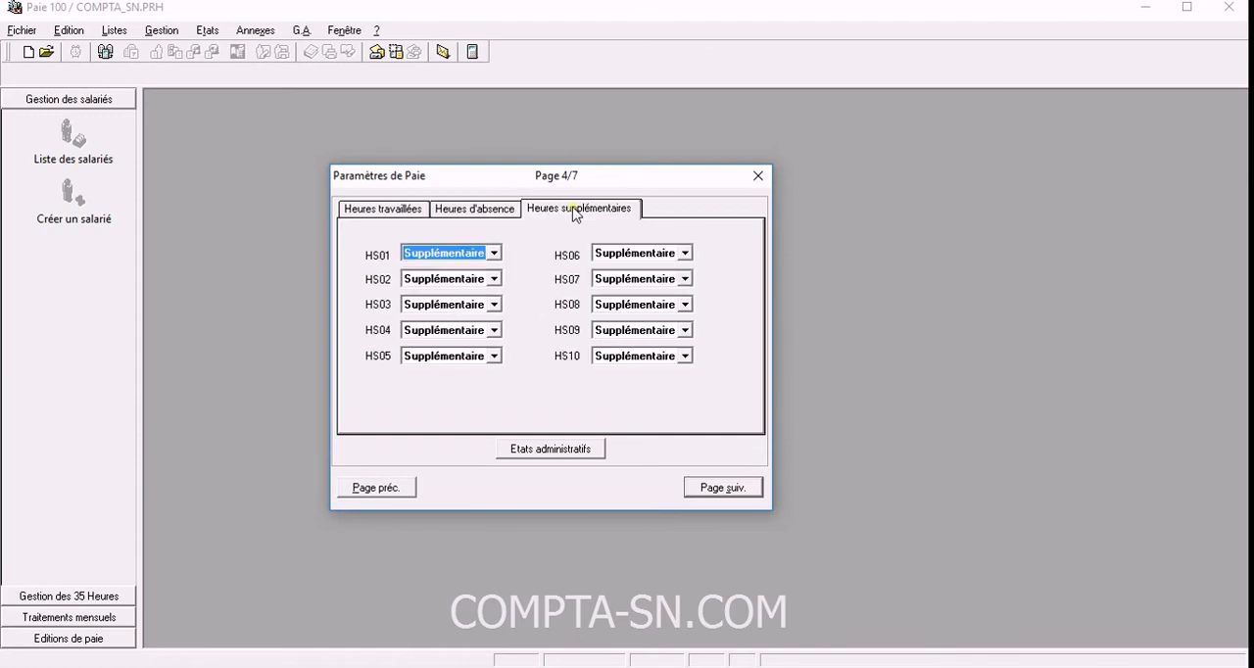
click(383, 214)
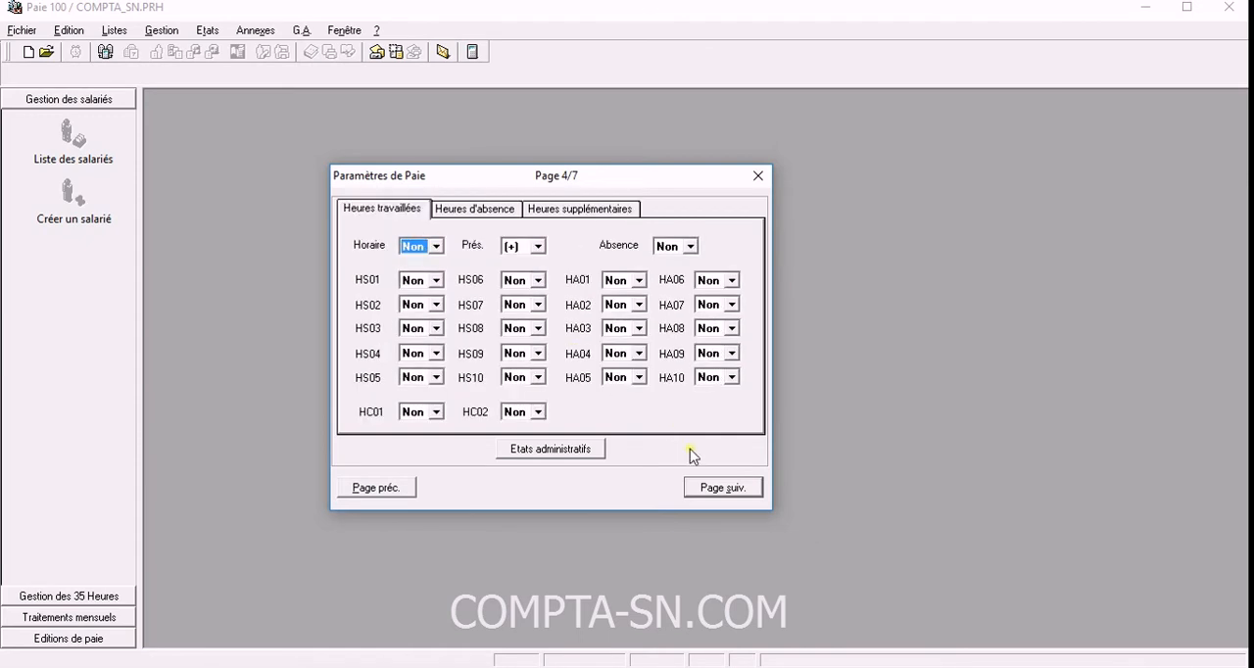
click(735, 488)
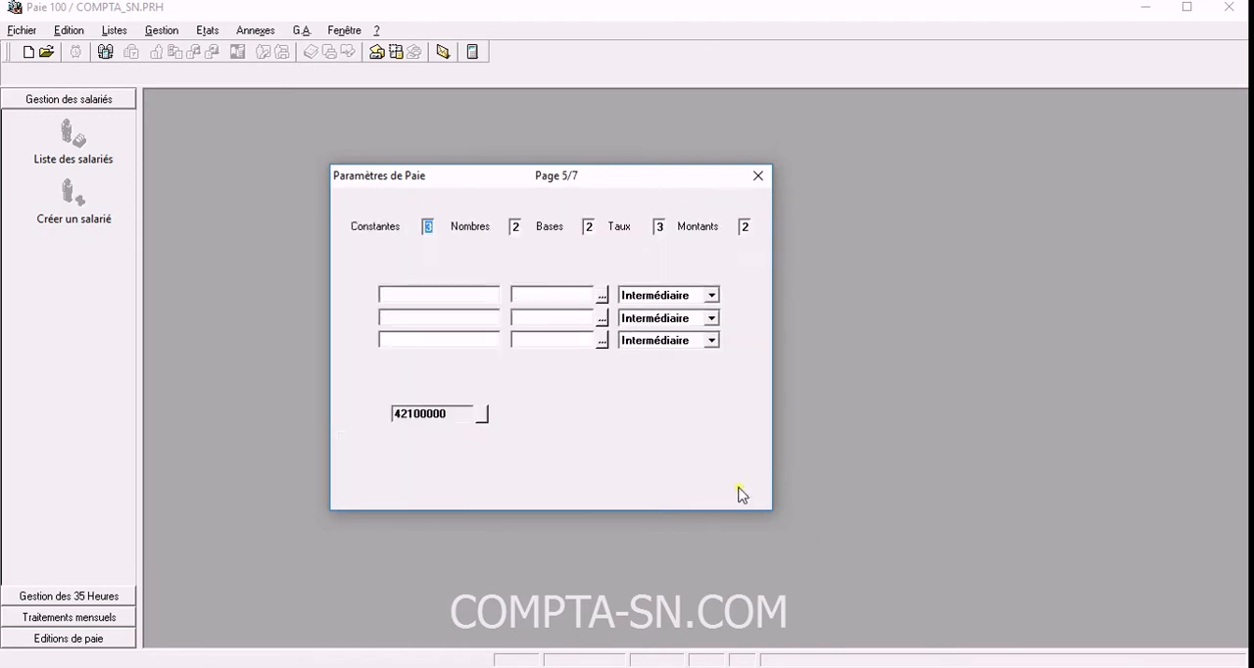
Go through the decimal counts of the payroll values and set the number of decimals for Montants to 0.
click(425, 229)
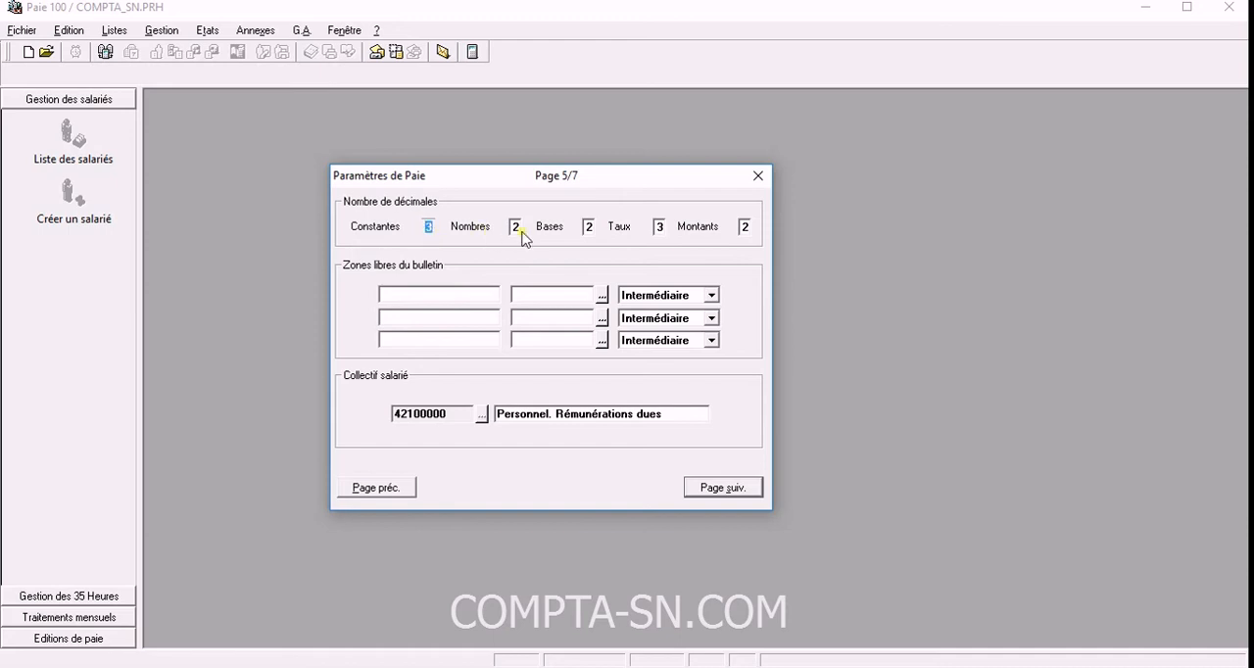
key(Tab)
key(Tab)
click(431, 227)
click(592, 231)
click(664, 231)
click(590, 231)
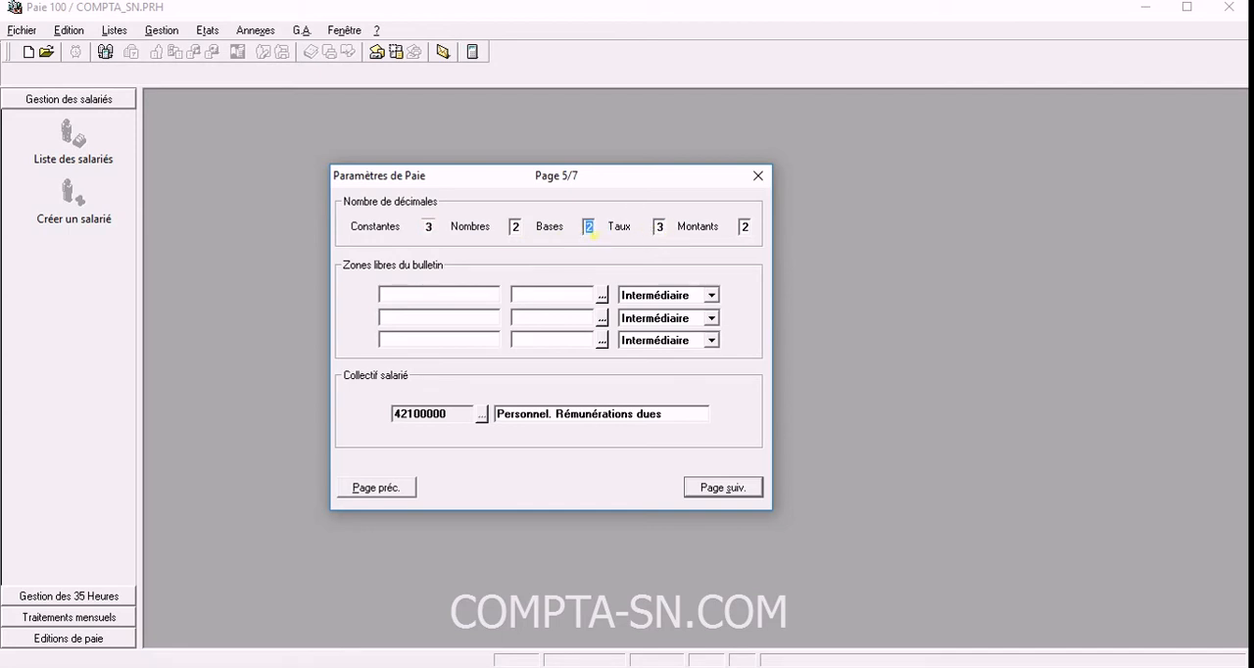
click(428, 228)
click(520, 231)
click(591, 227)
click(590, 228)
drag(707, 185, 677, 170)
drag(602, 159, 621, 176)
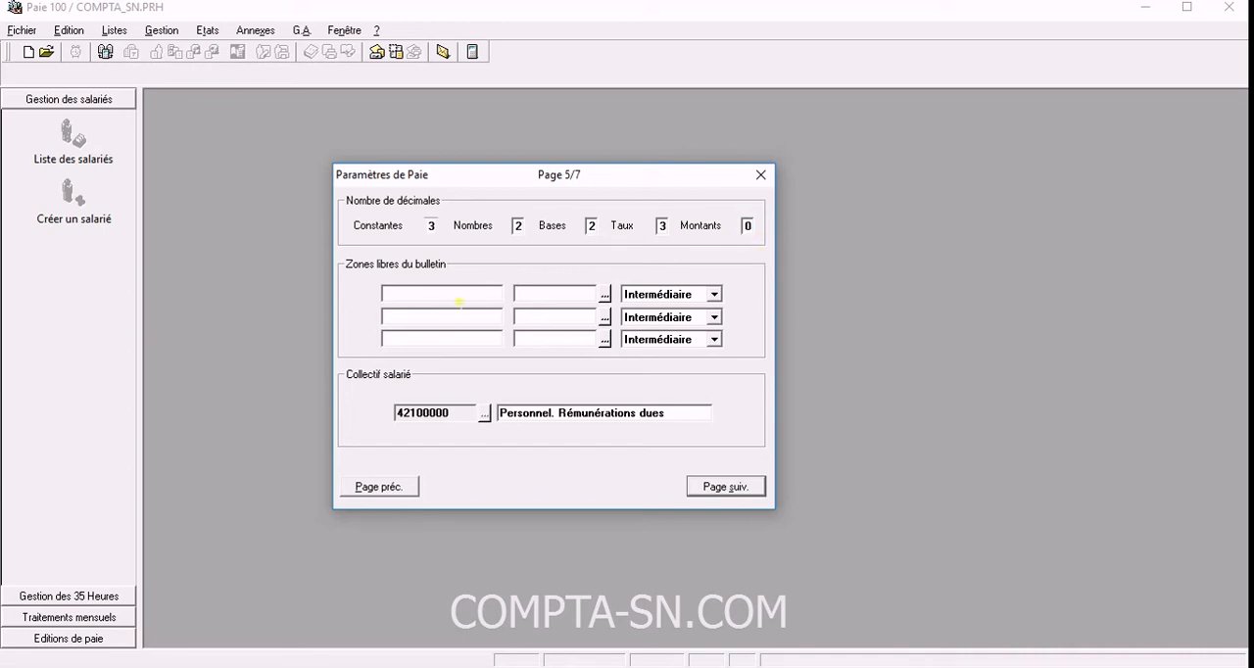
Check the decimal counts defined for Bases, Nombres and Taux.
click(591, 226)
click(519, 226)
click(668, 234)
click(593, 231)
Check the Zones libres du bulletin and the Collectif salarié account, and continue to page 6 of the payroll parameters.
click(435, 295)
click(555, 416)
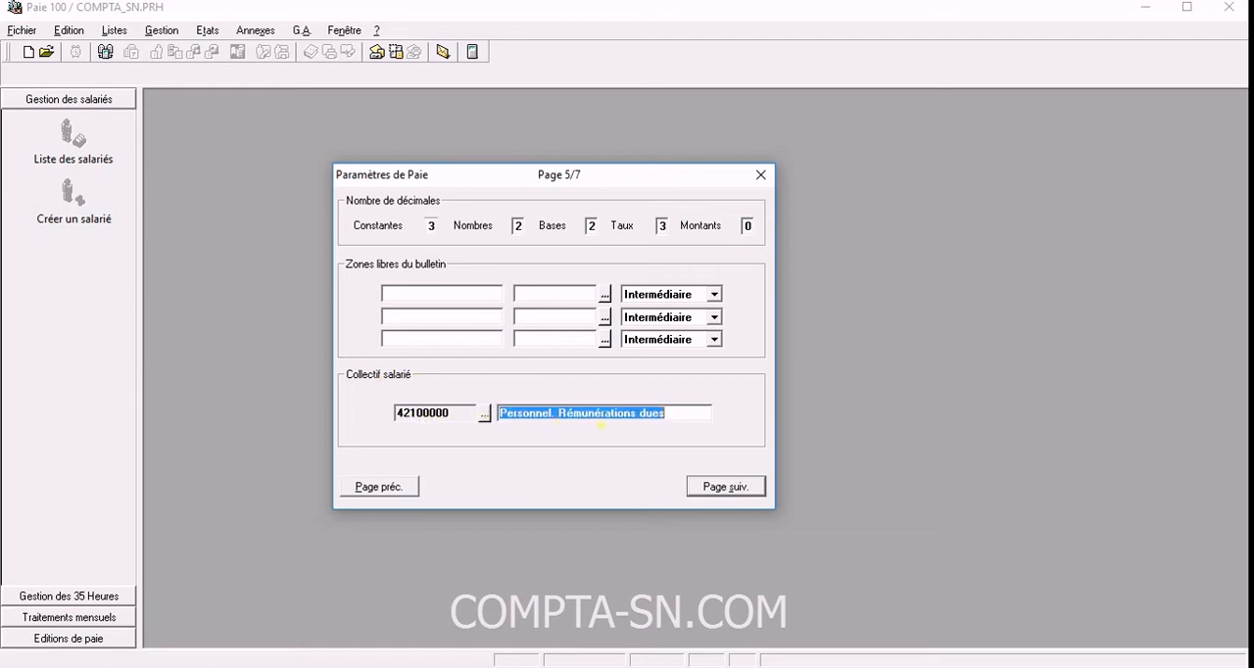
click(672, 420)
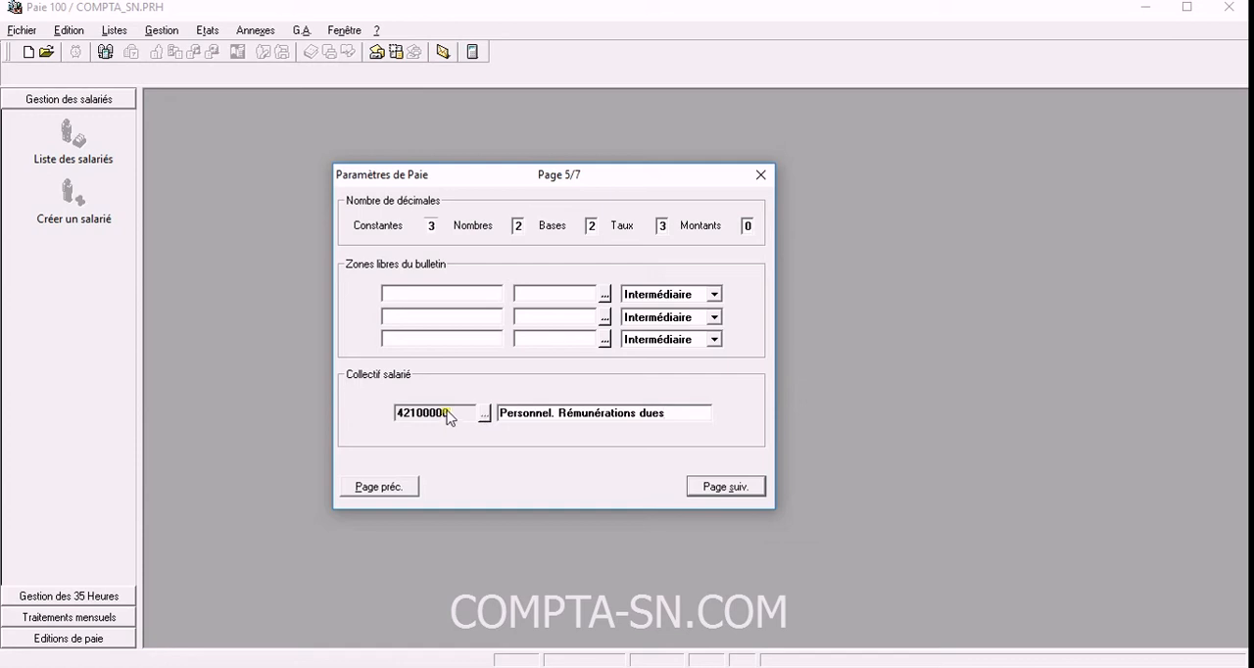
click(529, 412)
click(729, 488)
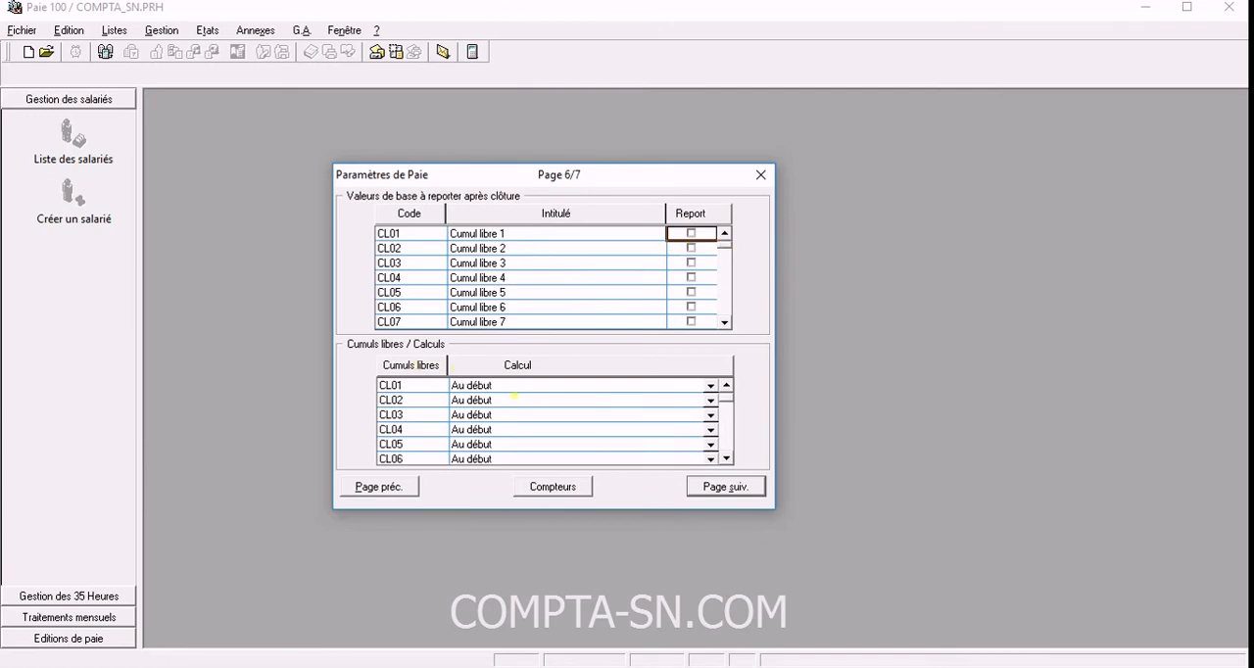
Proceed to page 7 of the payroll parameters and look over the Définition des groupes and Calcul à l'envers settings.
click(733, 489)
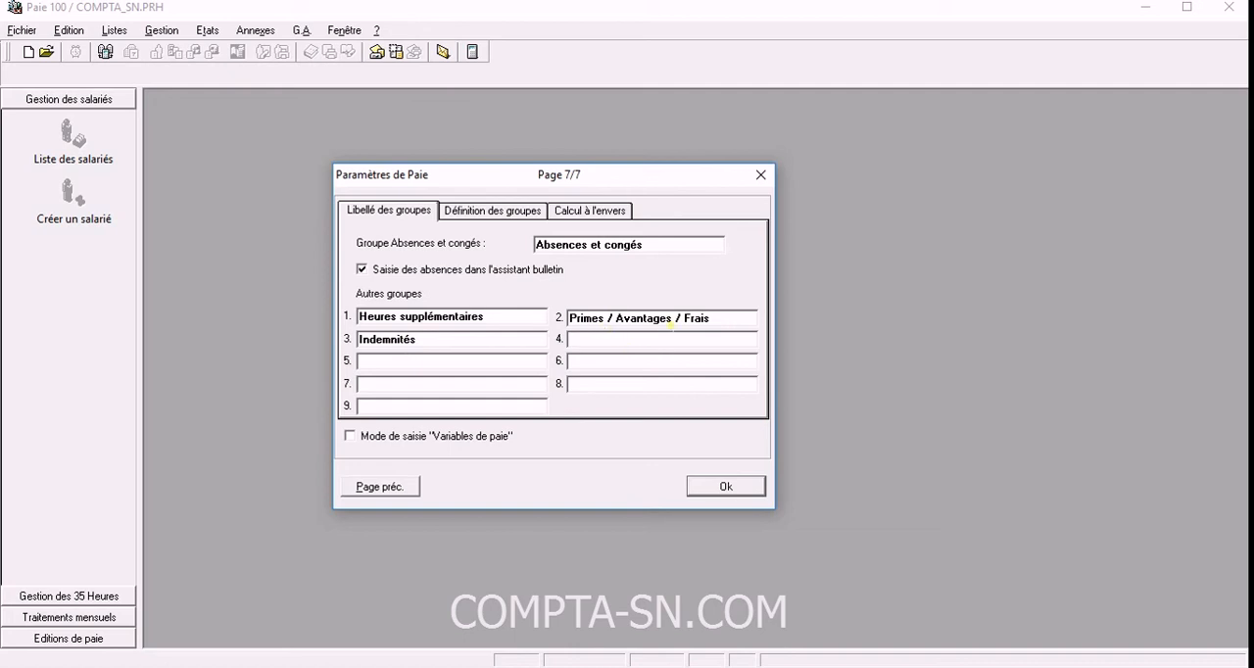
click(478, 212)
click(585, 218)
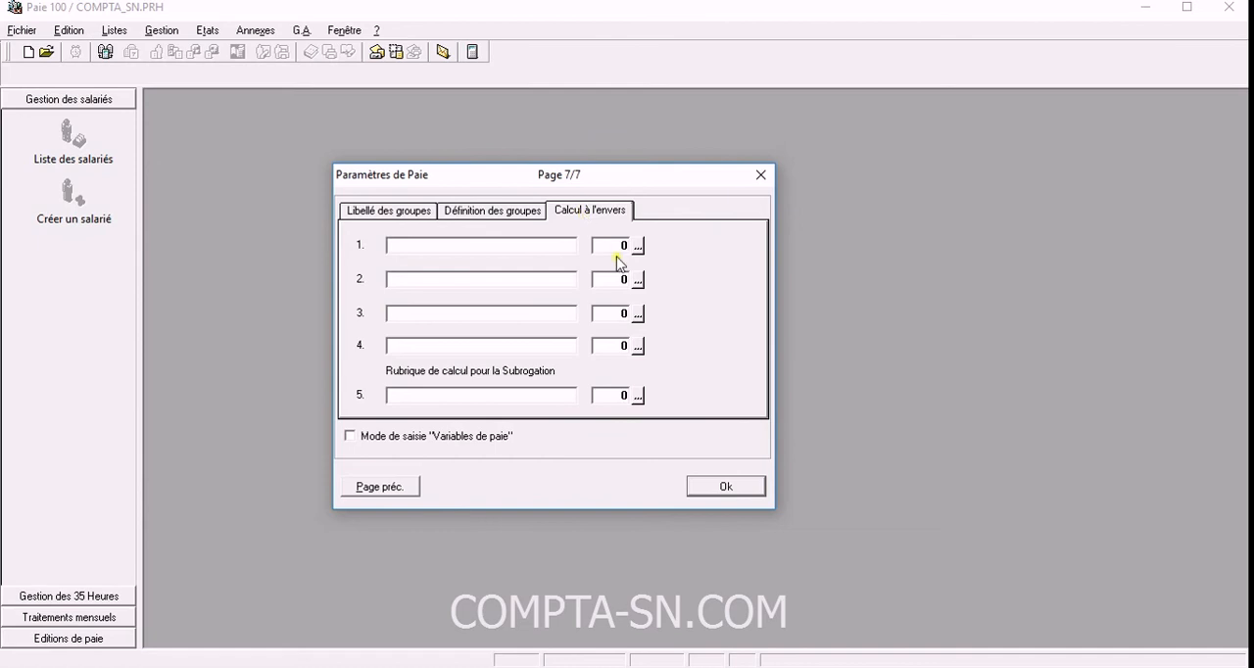
click(386, 213)
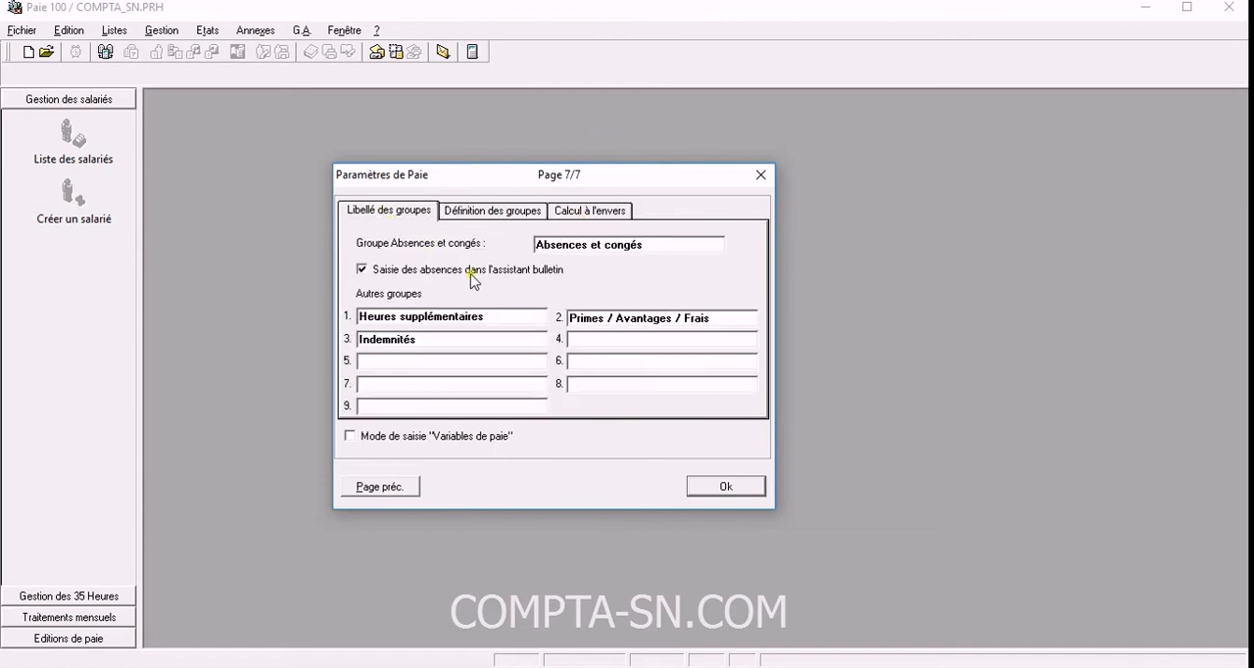
Review the labels of the Autres groupes, including Heures supplémentaires, Primes / Avantages / Frais and Indemnités, and validate the payroll parameters.
click(498, 319)
click(730, 324)
click(708, 338)
click(484, 387)
click(474, 341)
click(507, 320)
click(720, 321)
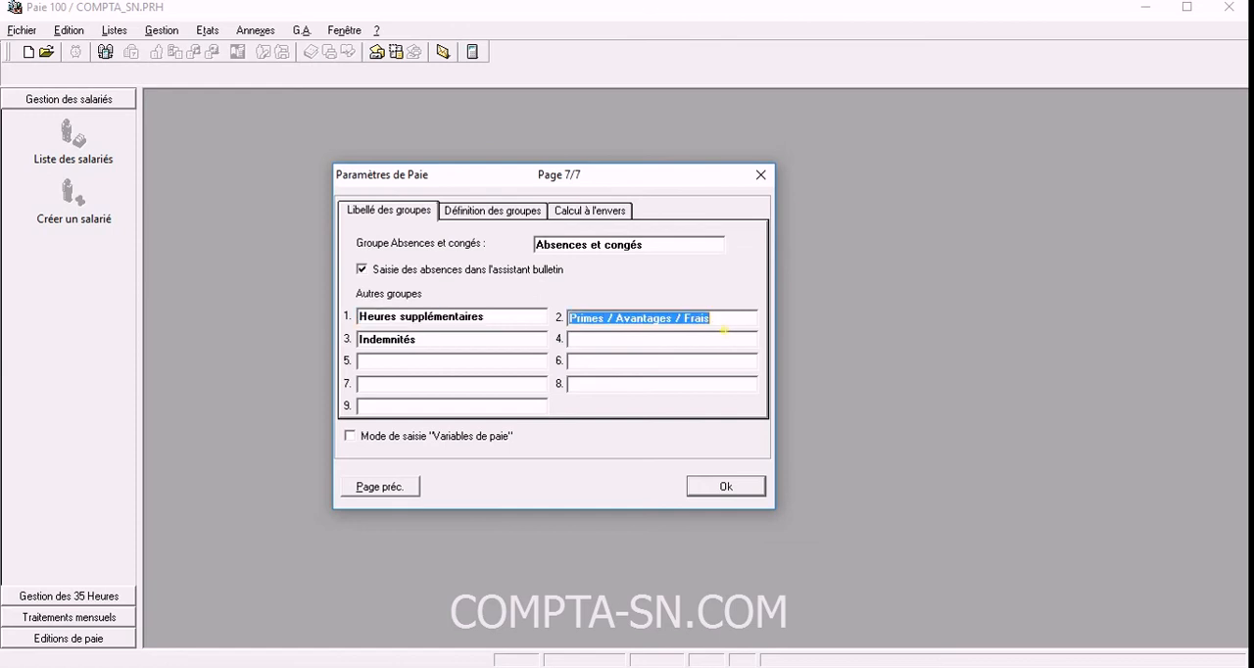
click(694, 342)
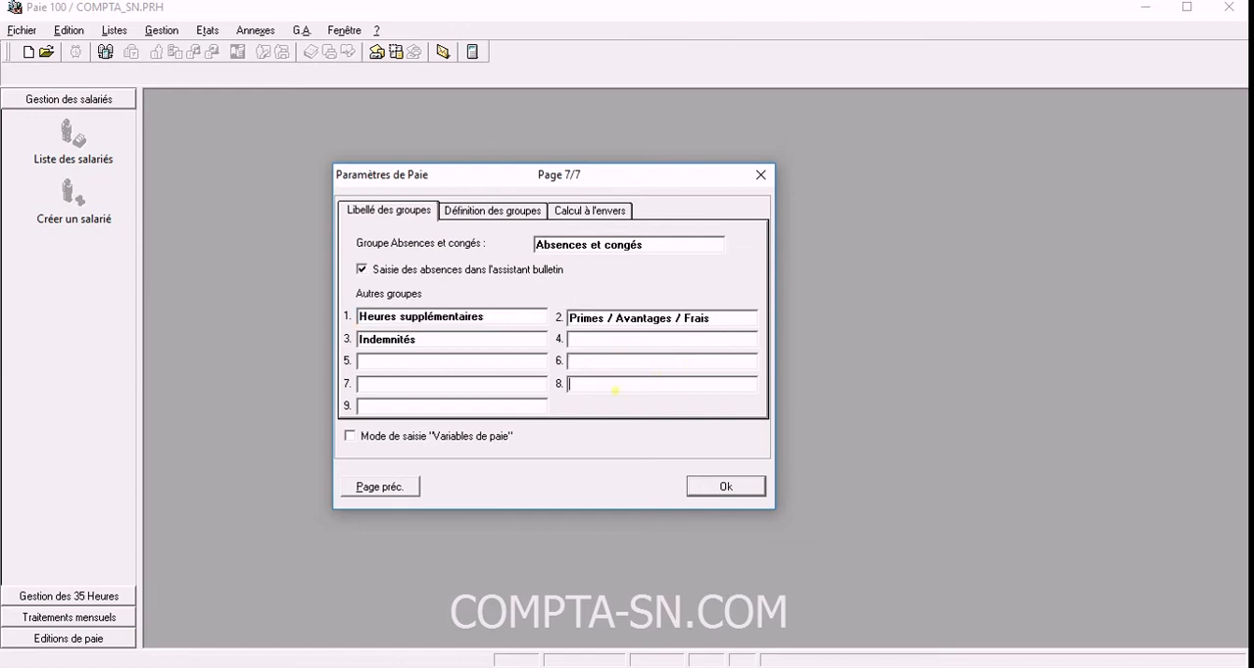
click(611, 362)
click(722, 324)
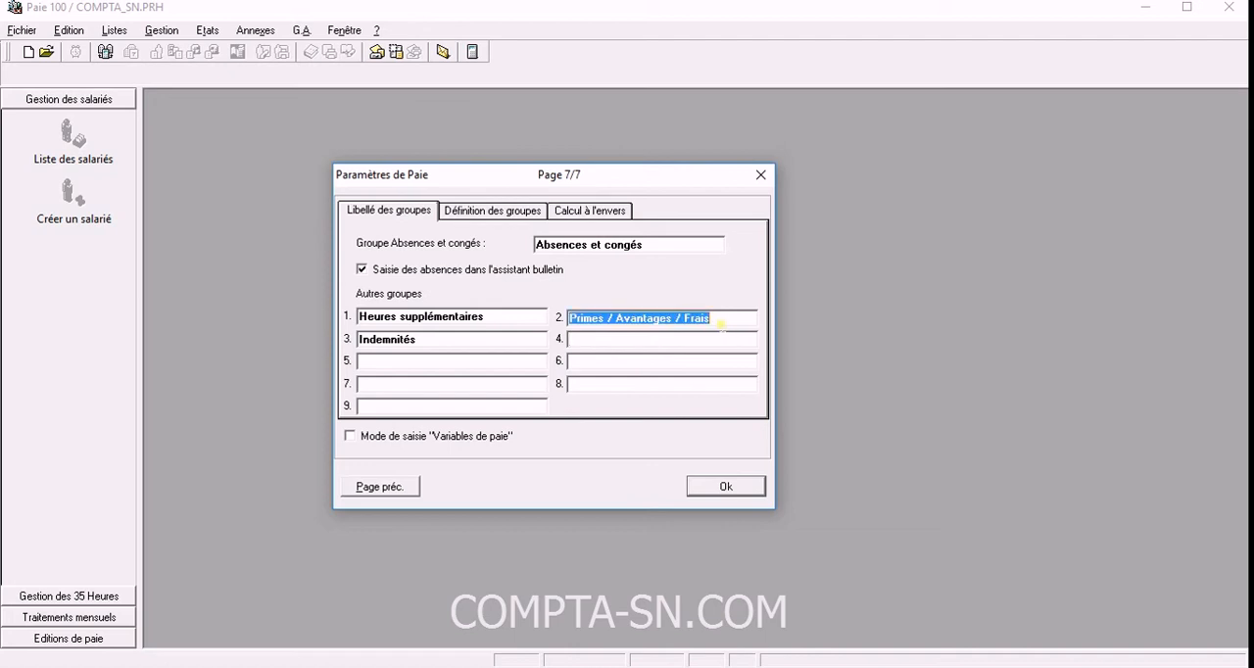
click(724, 487)
click(723, 486)
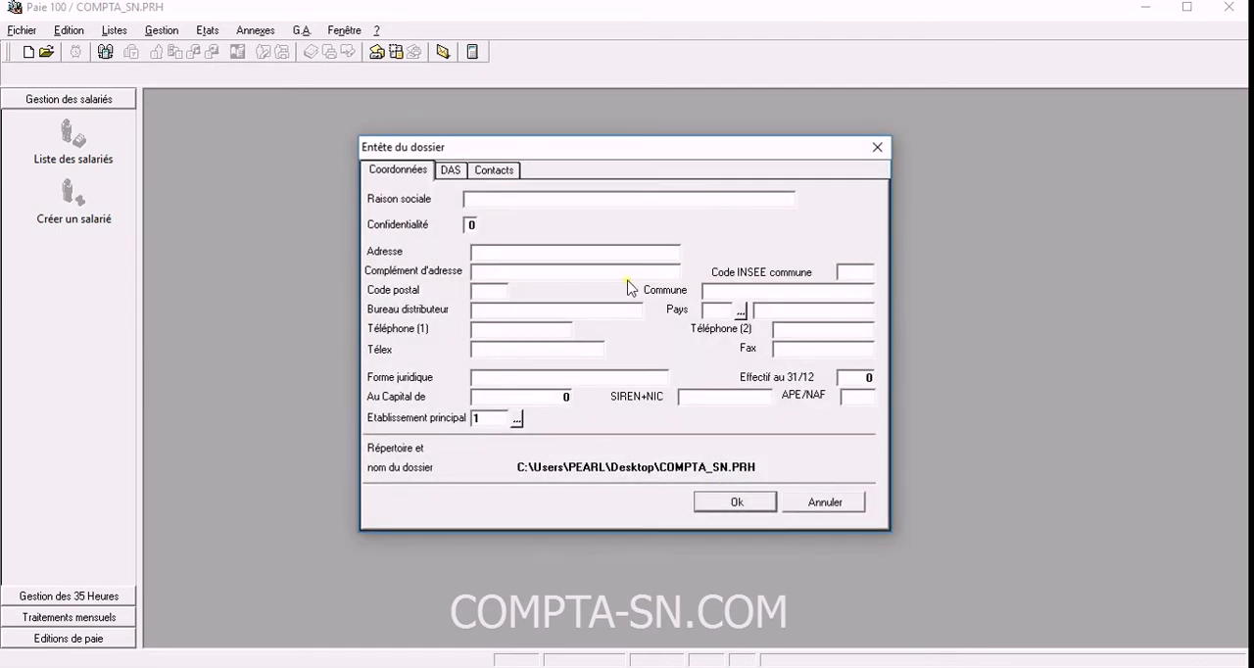
Enter COMPTASN SARL as the Raison sociale in the file header and keep the Confidentialité level.
drag(604, 154, 559, 175)
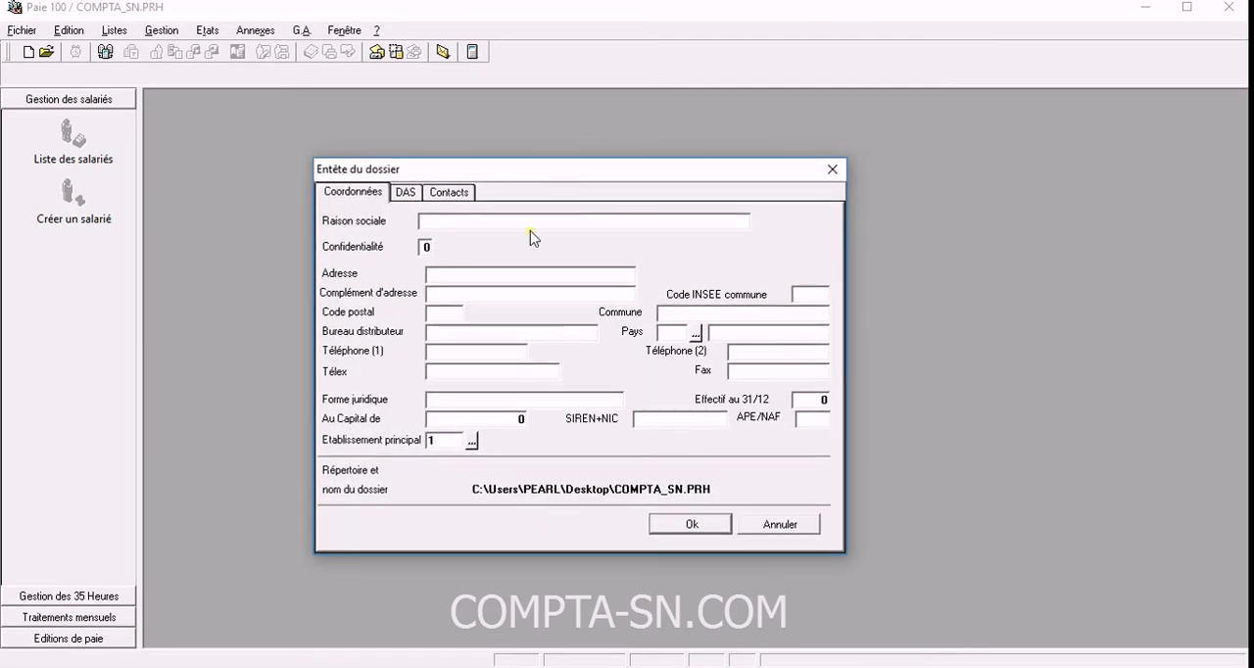
drag(428, 174, 431, 128)
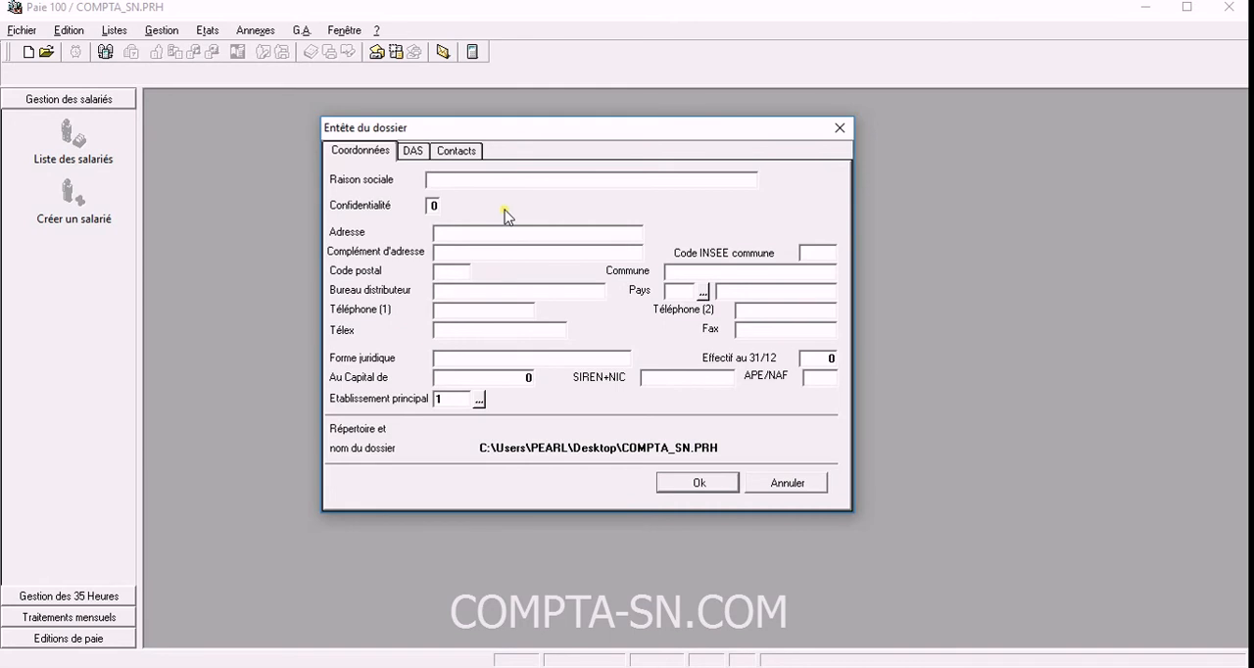
text(COMPTASN SARL)
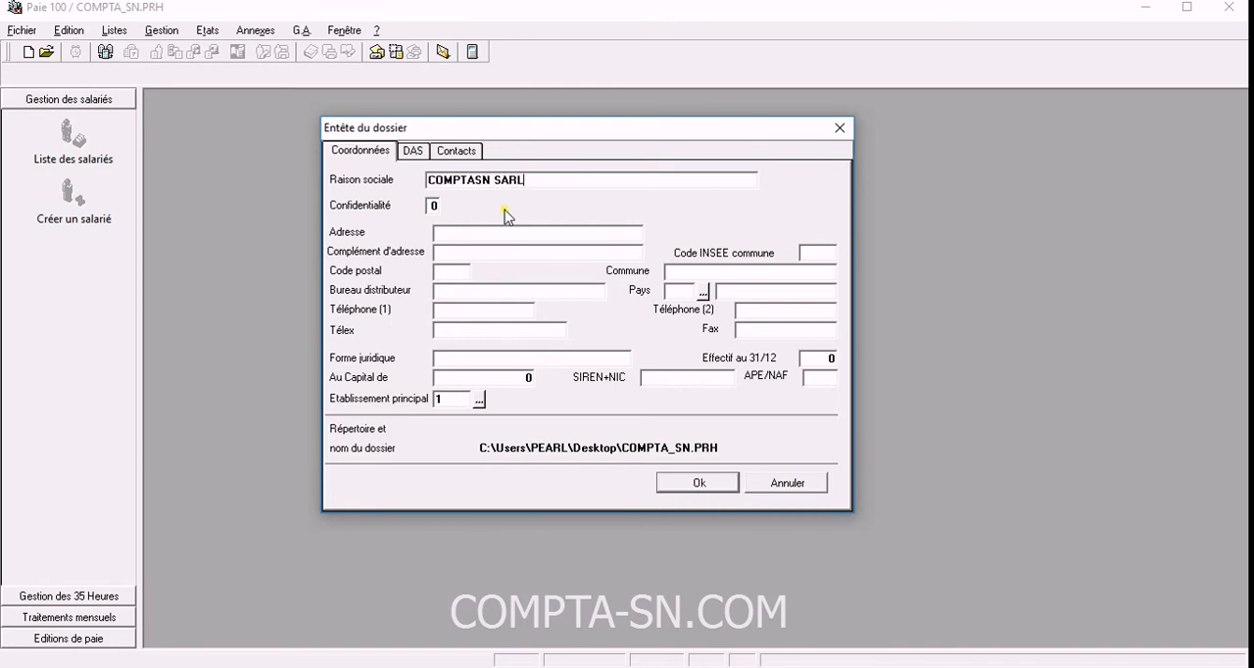
key(Tab)
key(Tab)
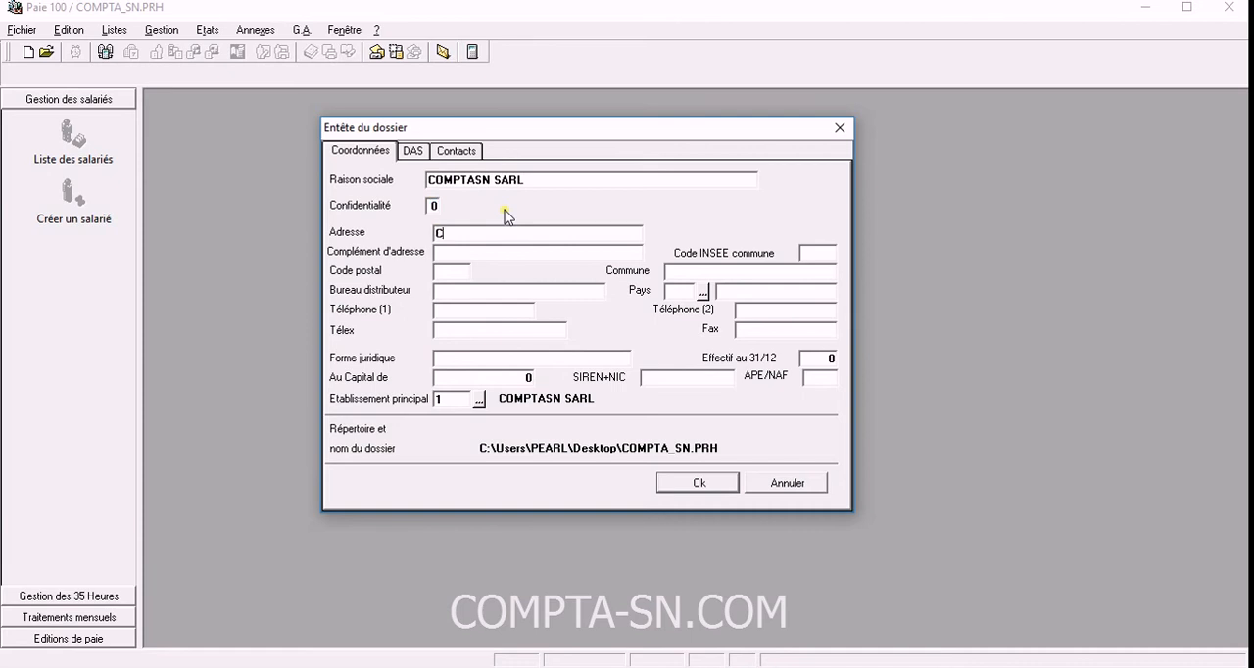
Fill in the company's address, address complement, postal code and municipality in the file header.
key(Tab)
key(Tab)
key(Tab)
text(542)
key(Tab)
text(DAKAR)
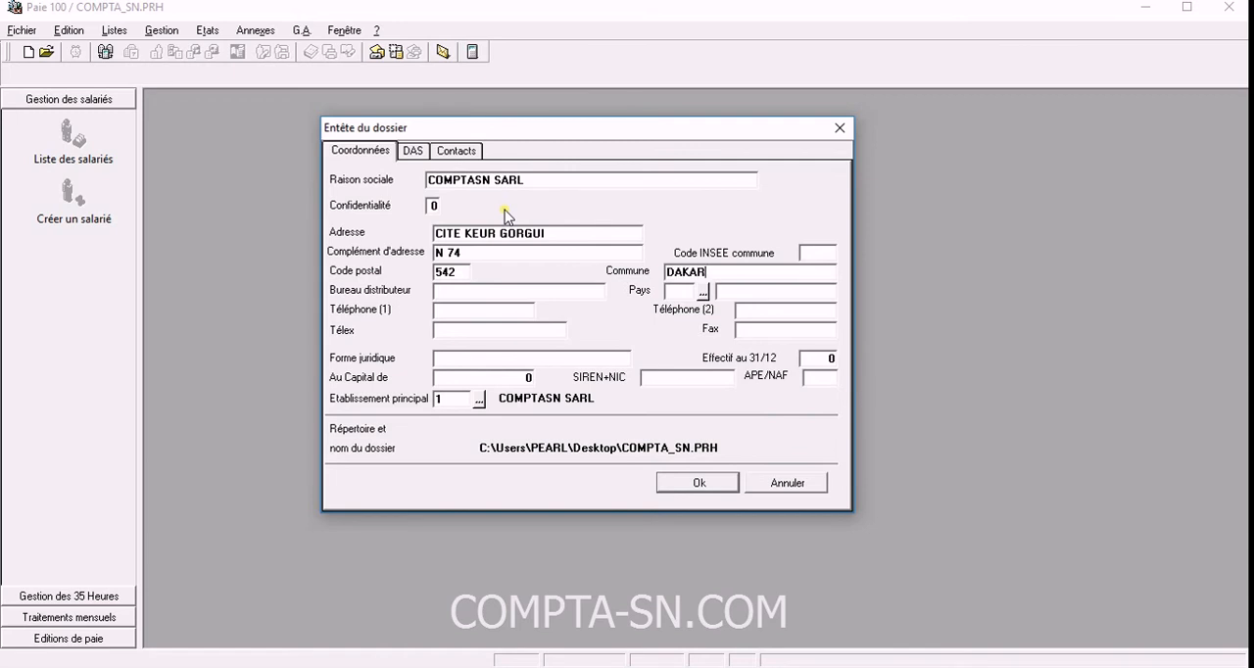
Set the company's country to SEN (SENEGAL) from the list of countries.
key(Tab)
key(Tab)
click(704, 292)
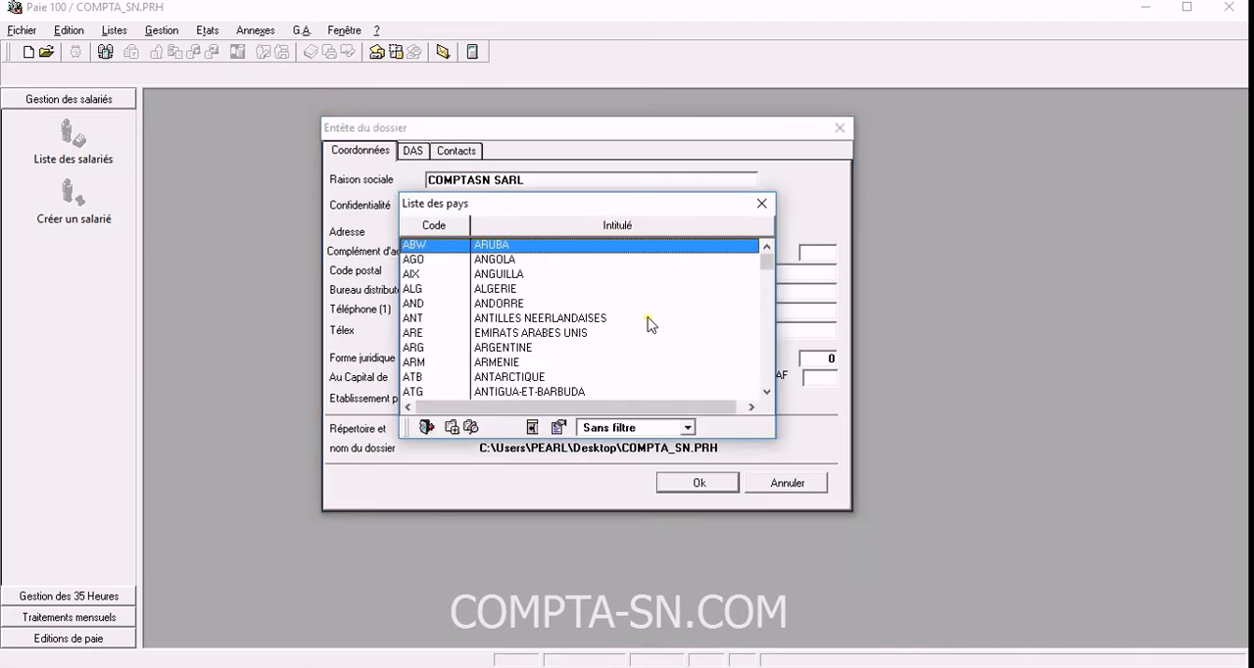
drag(768, 264, 767, 353)
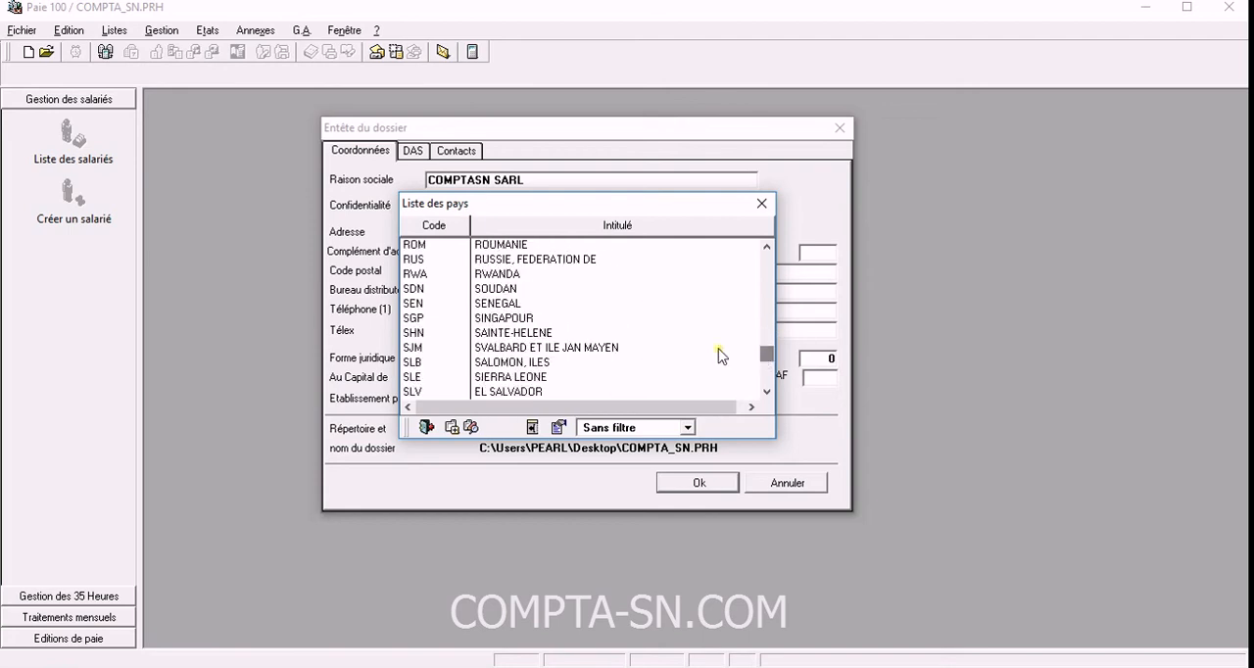
double_click(439, 304)
Go through the company's telephone and legal form fields and validate the file header.
click(488, 315)
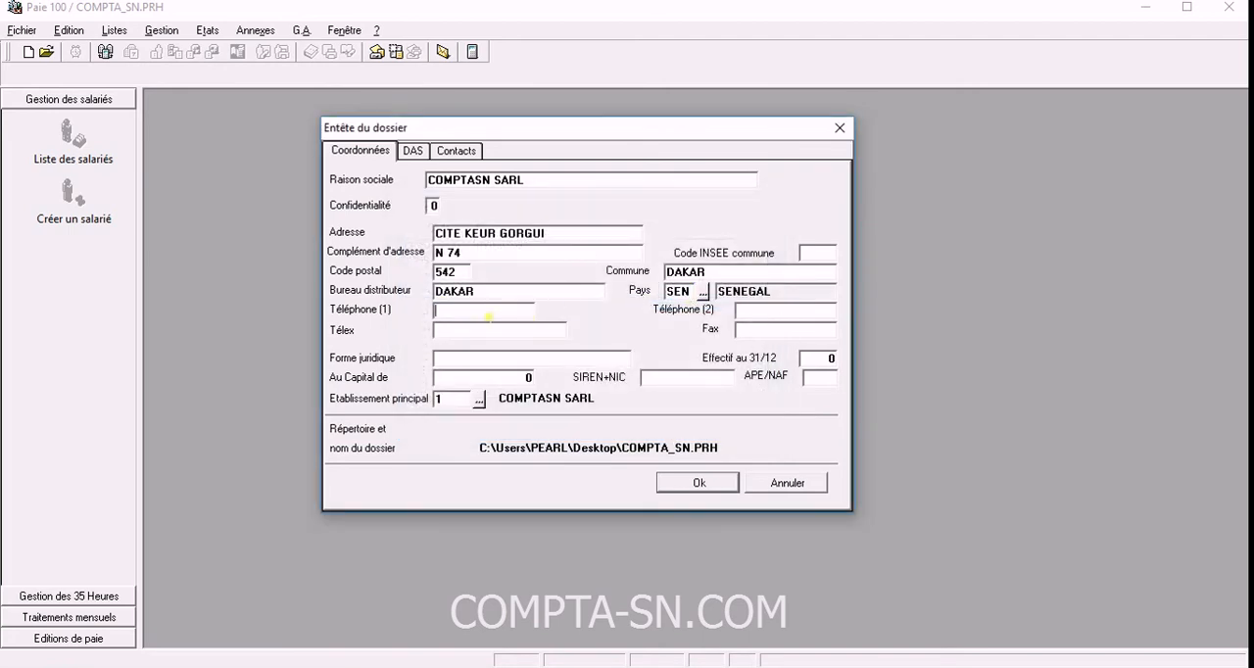
click(752, 314)
click(472, 363)
key(Return)
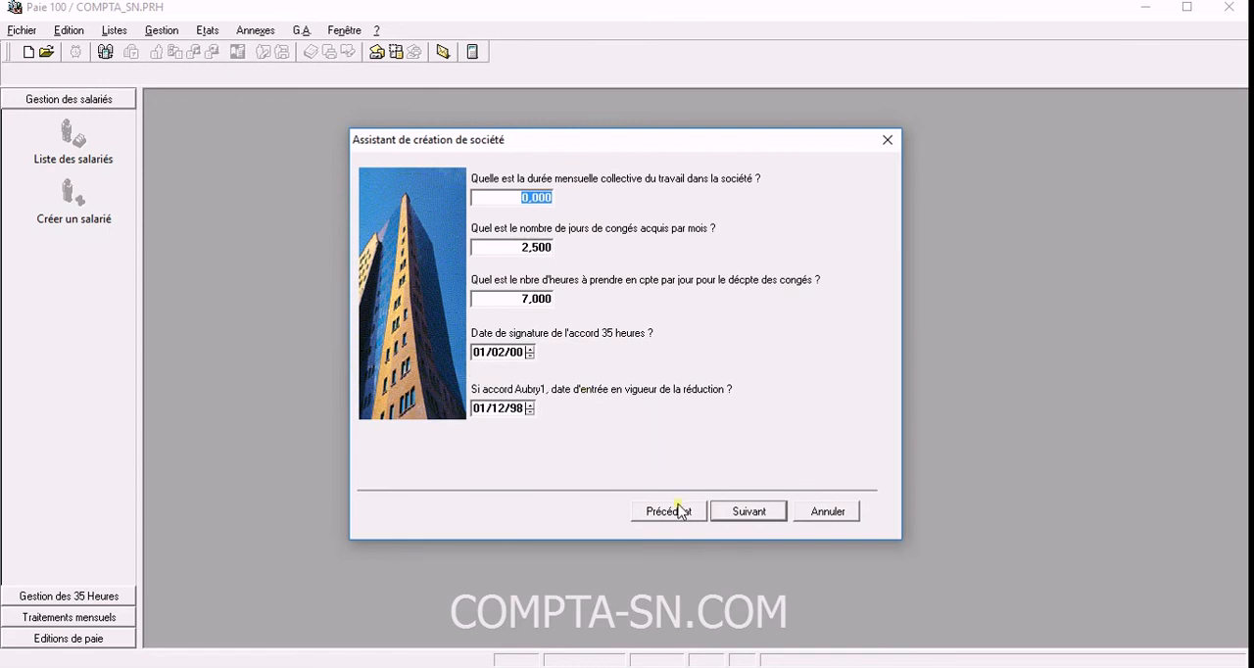
Examine the company creation assistant's questions on monthly working time, leave days acquired per month and daily hours for leave.
click(680, 511)
drag(663, 144, 618, 115)
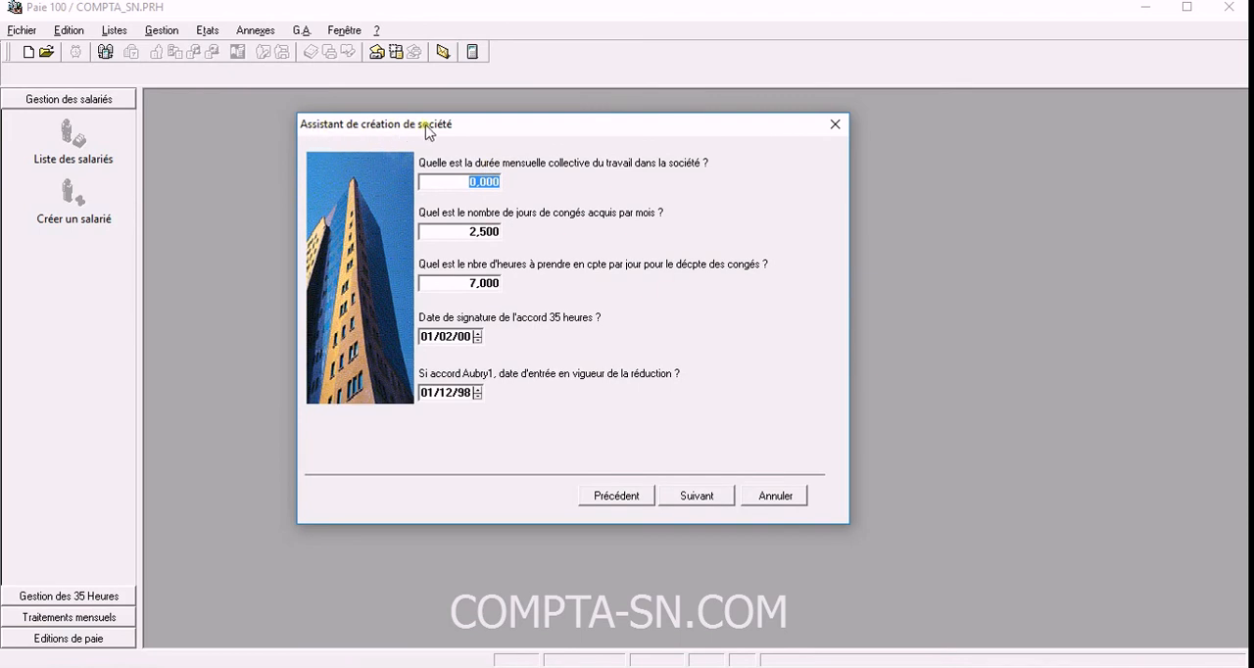
drag(497, 131, 510, 170)
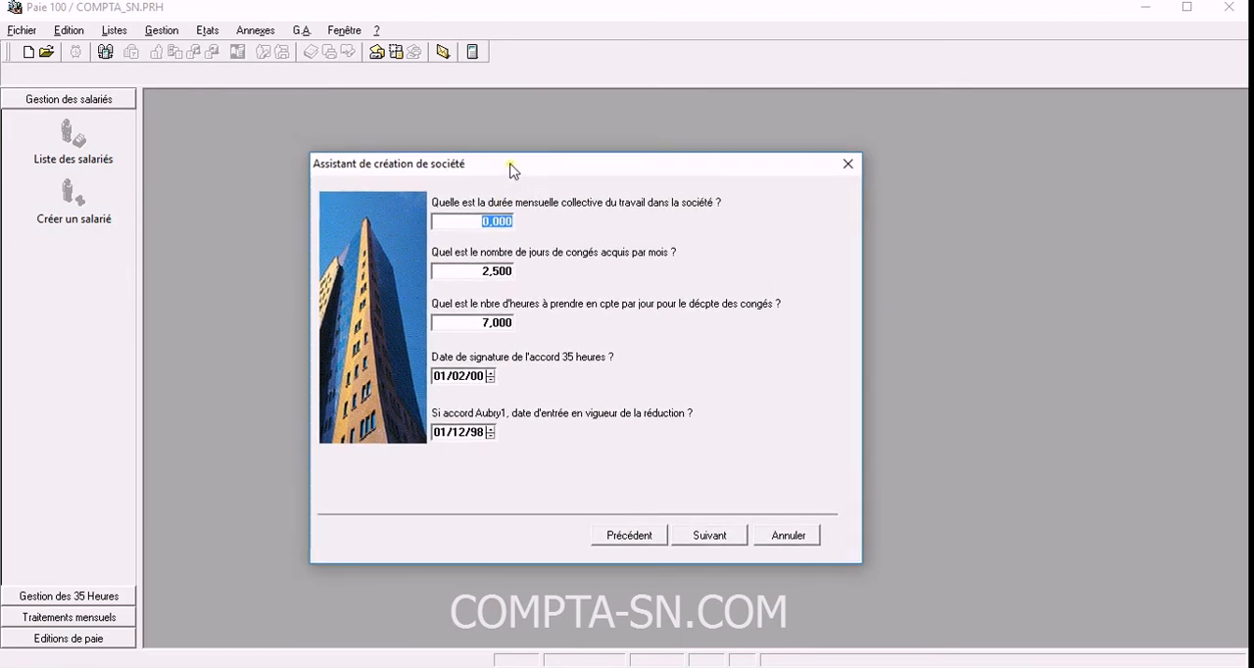
click(496, 272)
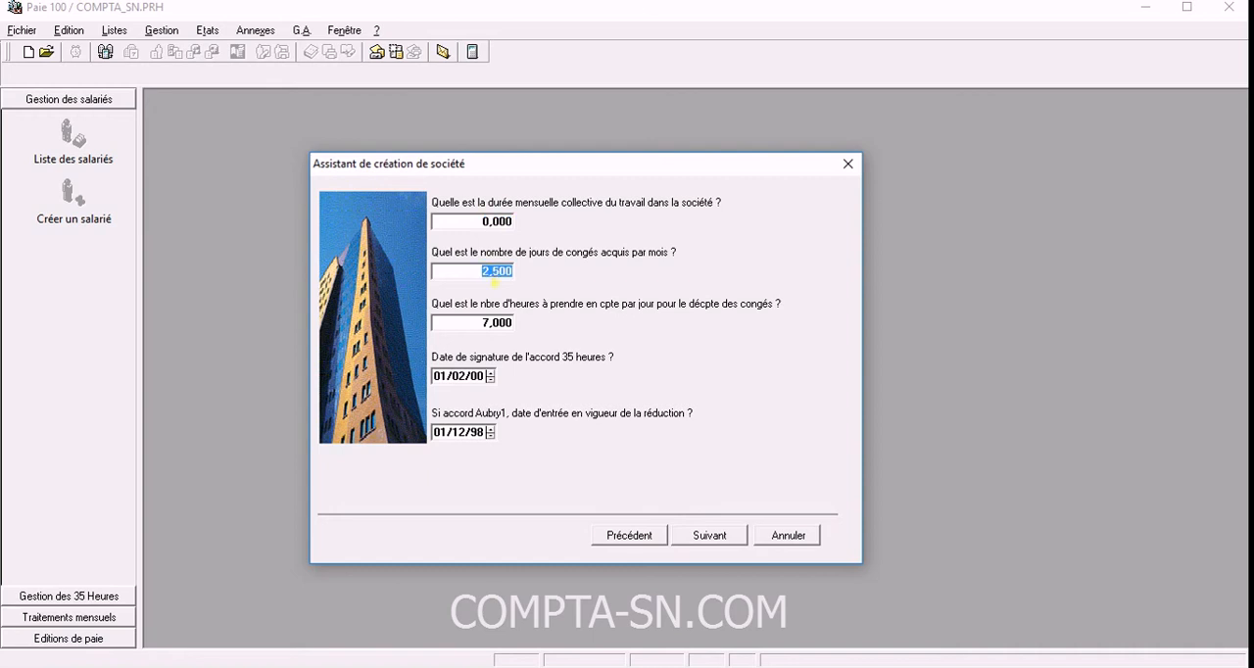
click(484, 323)
click(489, 273)
click(480, 220)
drag(481, 172, 473, 217)
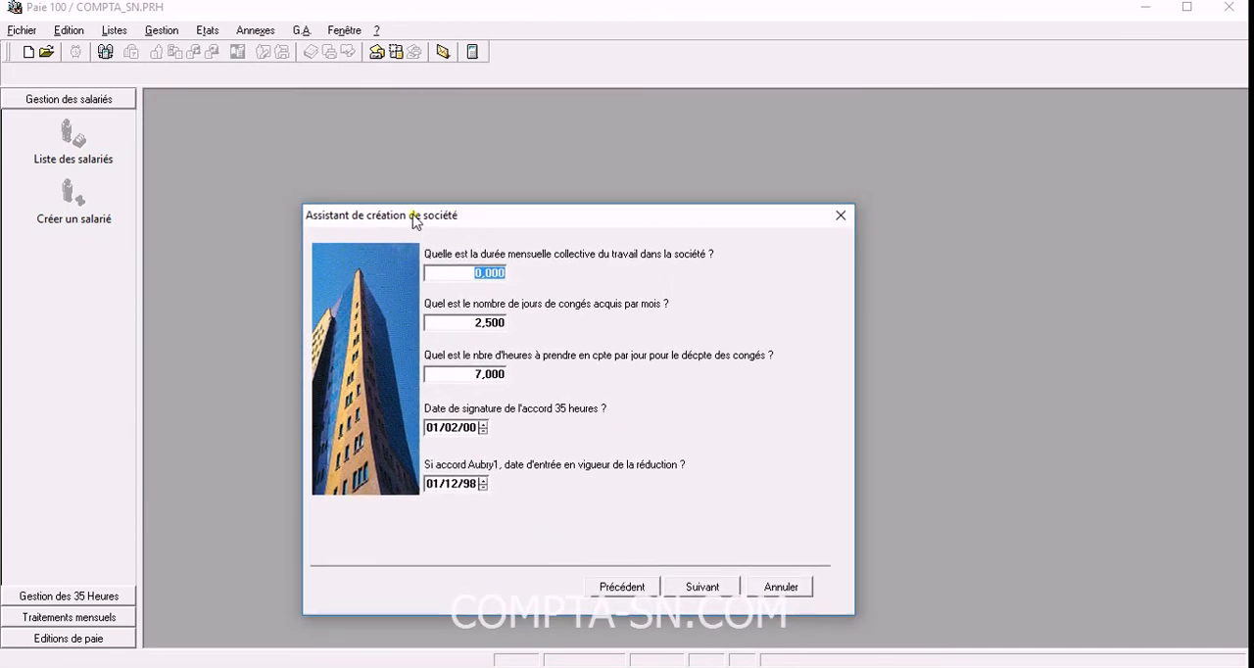
drag(413, 216, 407, 183)
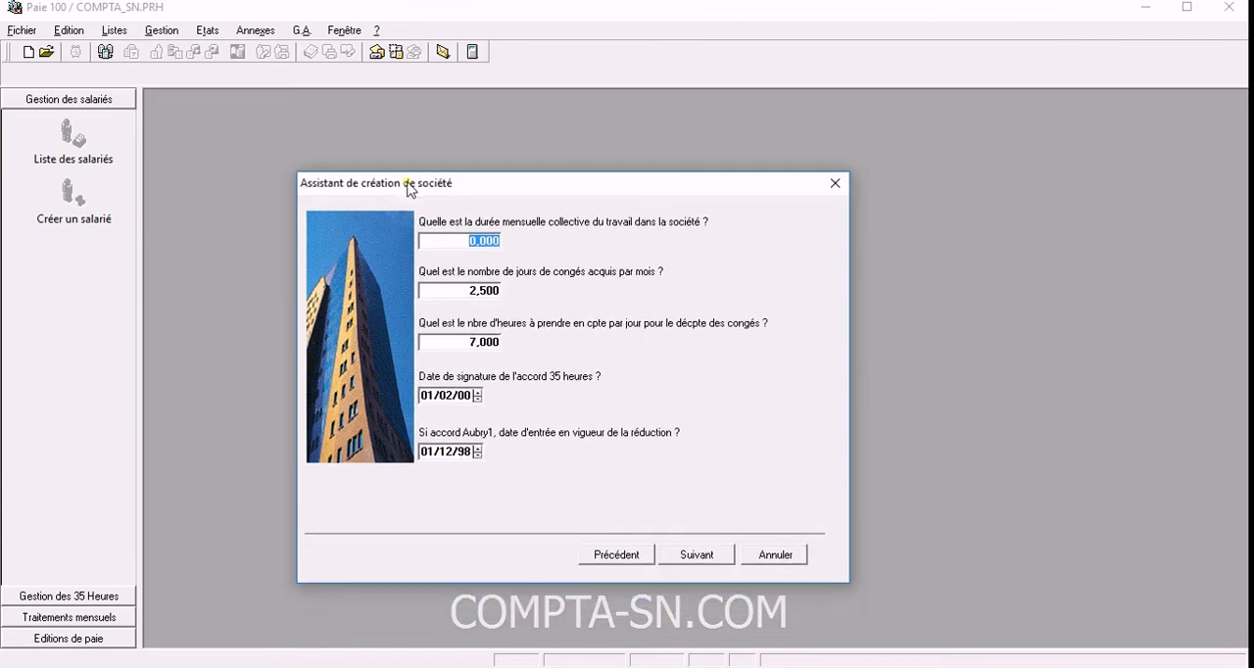
Set the company's collective monthly working time to 173,330.
click(474, 243)
double_click(474, 252)
text(173,330)
double_click(475, 291)
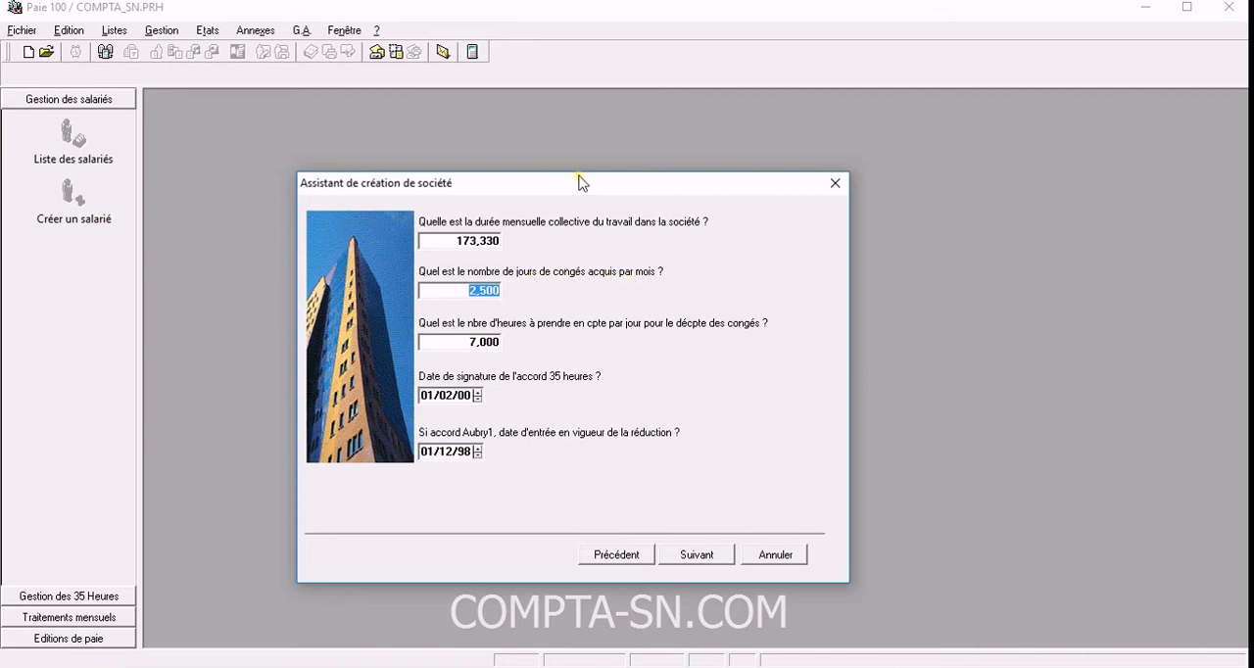
Review the assistant's answers for monthly working time, leave days acquired per month and daily hours counted for leave.
mouse_move(576, 180)
mouse_down()
mouse_move(632, 128)
mouse_move(567, 188)
mouse_up()
click(479, 296)
click(459, 346)
click(472, 345)
double_click(494, 292)
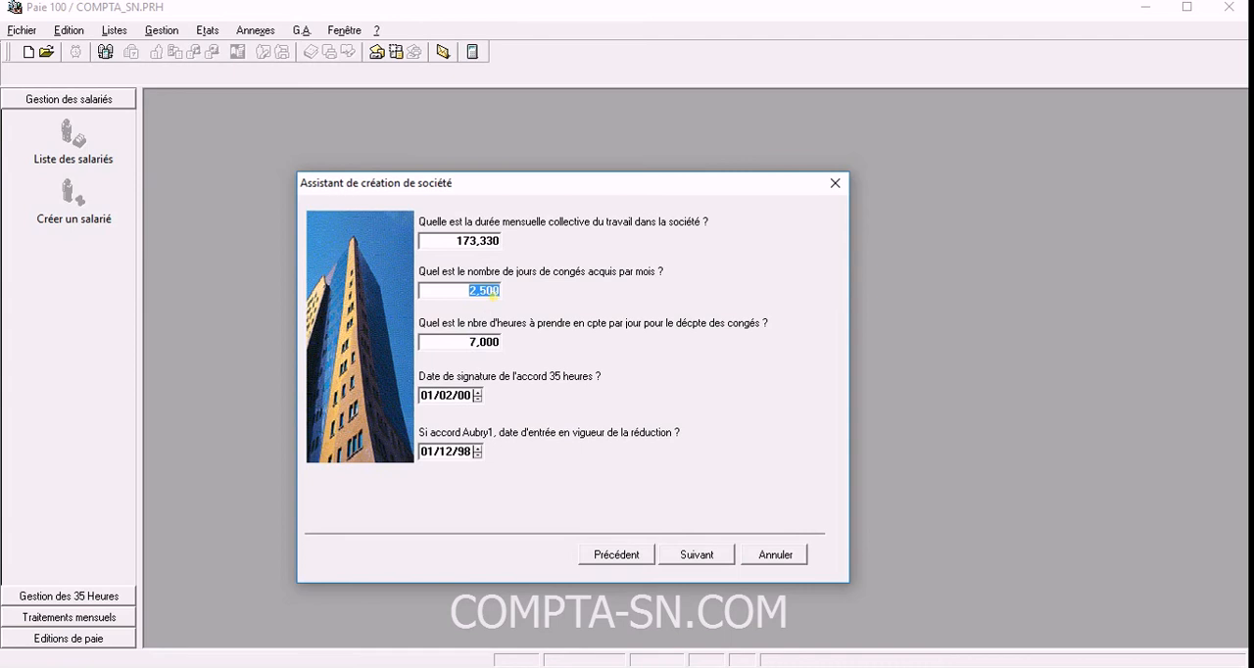
double_click(484, 243)
double_click(486, 292)
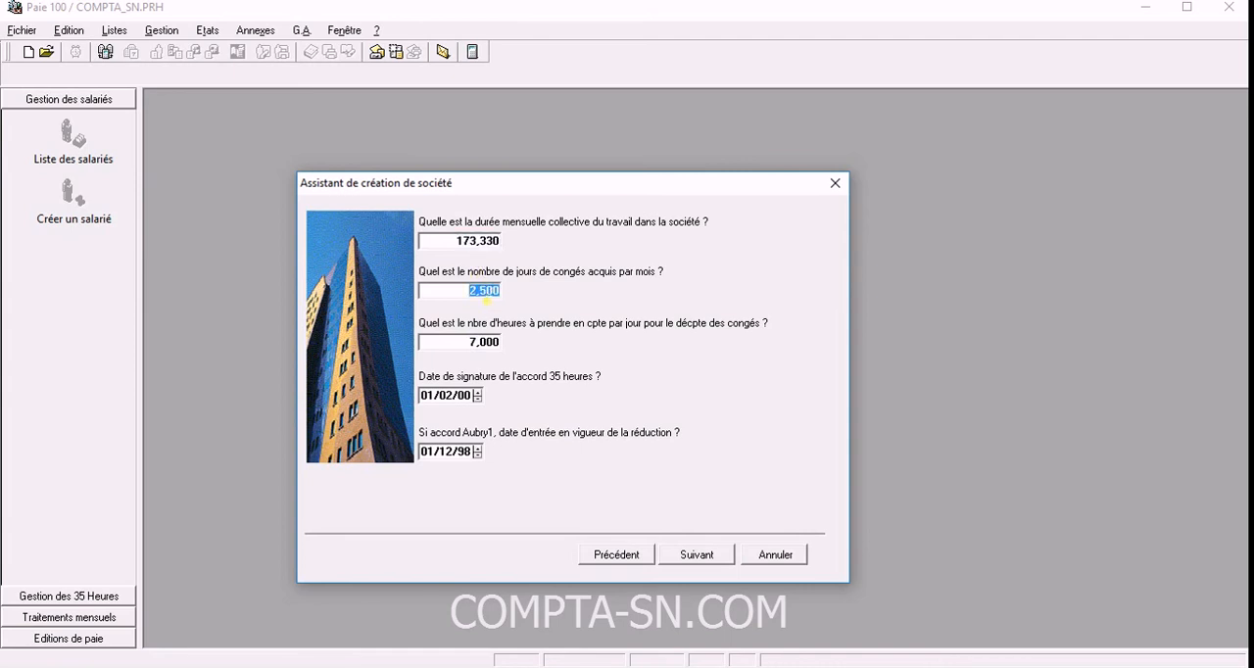
double_click(487, 345)
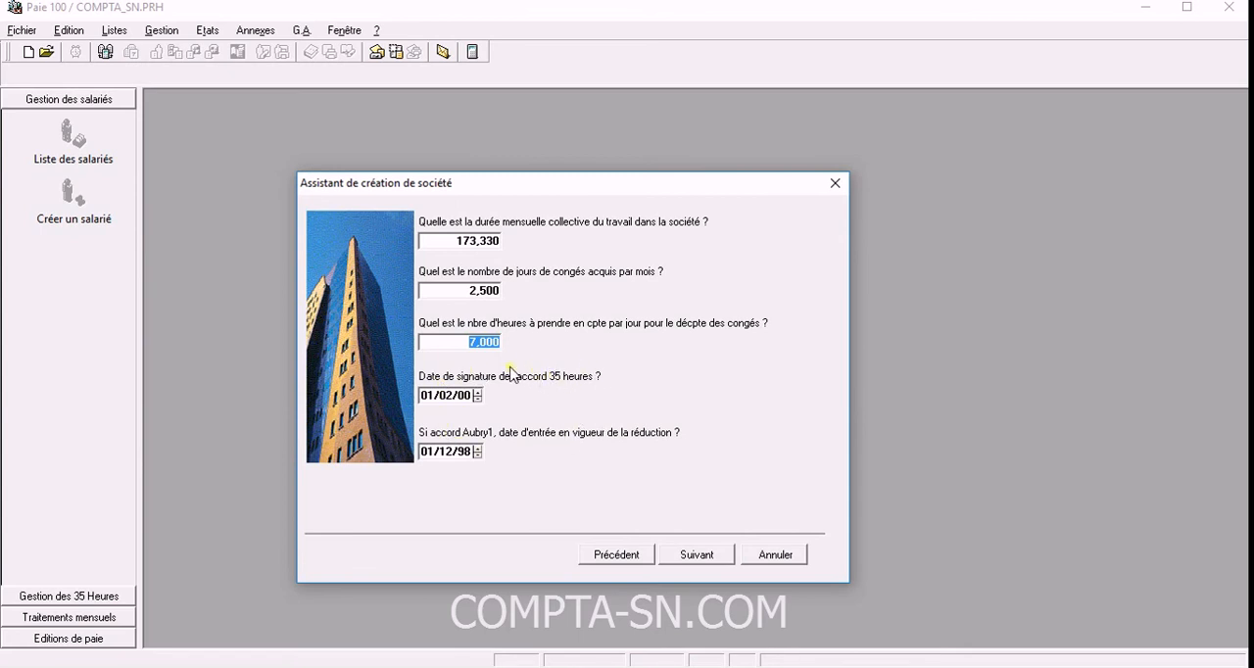
Set the company's monthly hours before the 35-hour switch to 173,330 and finish the creation assistant with the remaining answers as proposed.
click(697, 556)
click(696, 555)
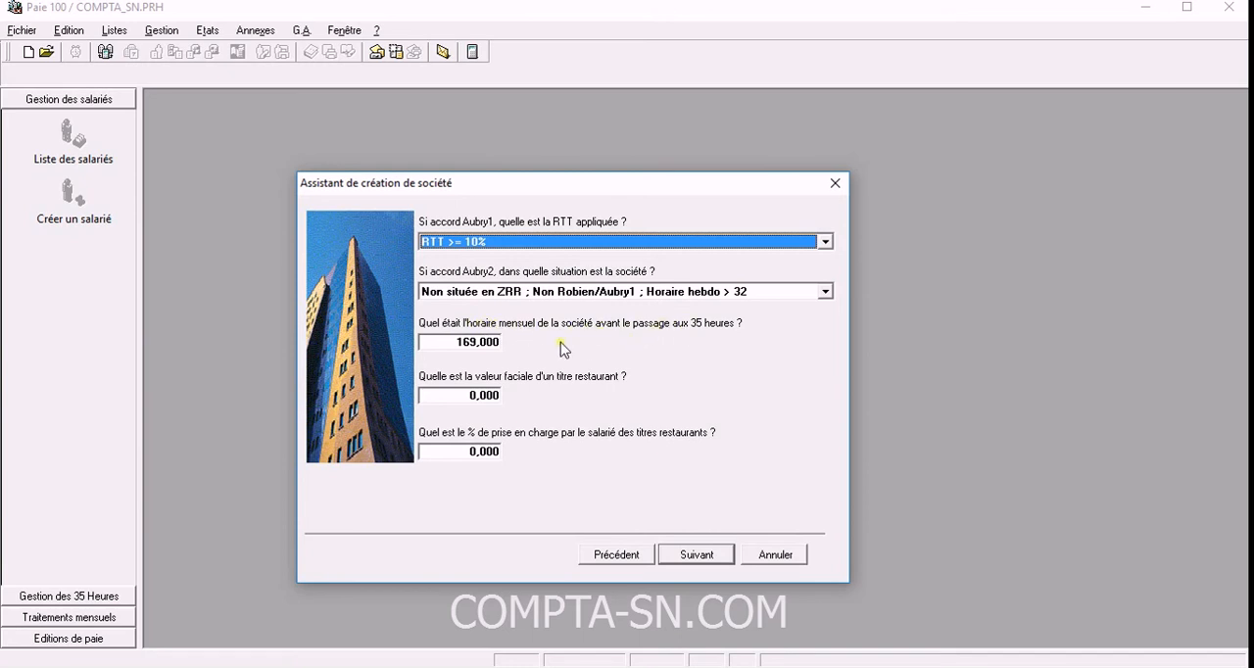
click(477, 343)
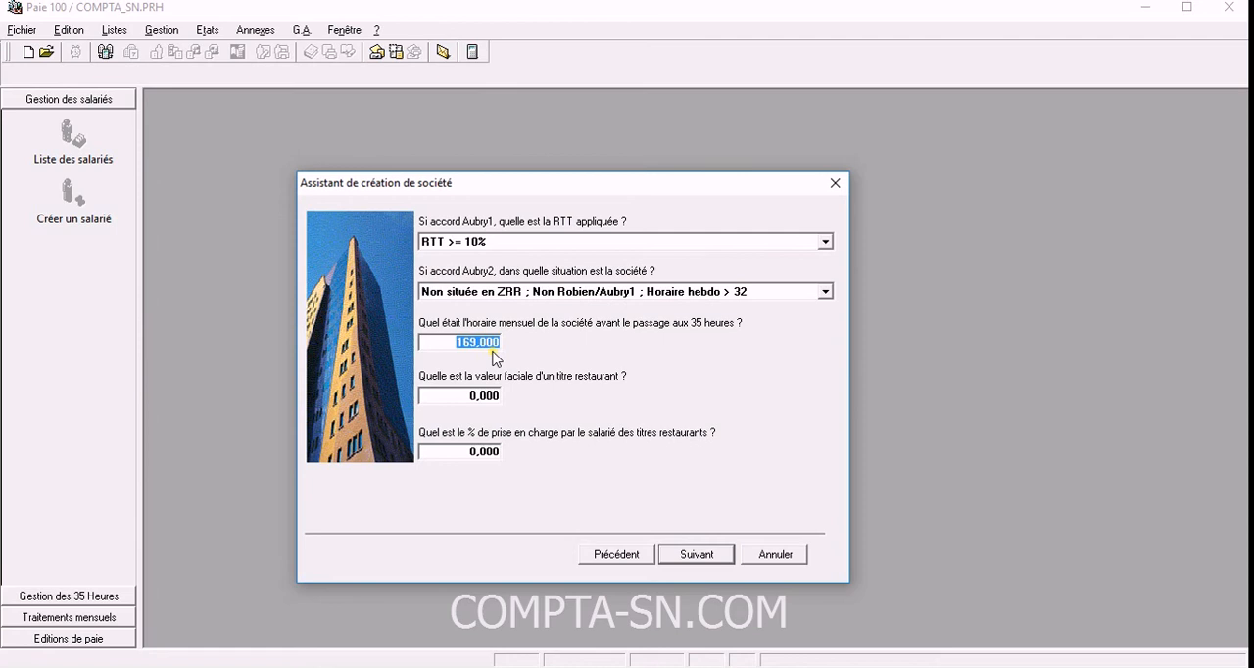
text(173,33)
click(469, 396)
click(695, 556)
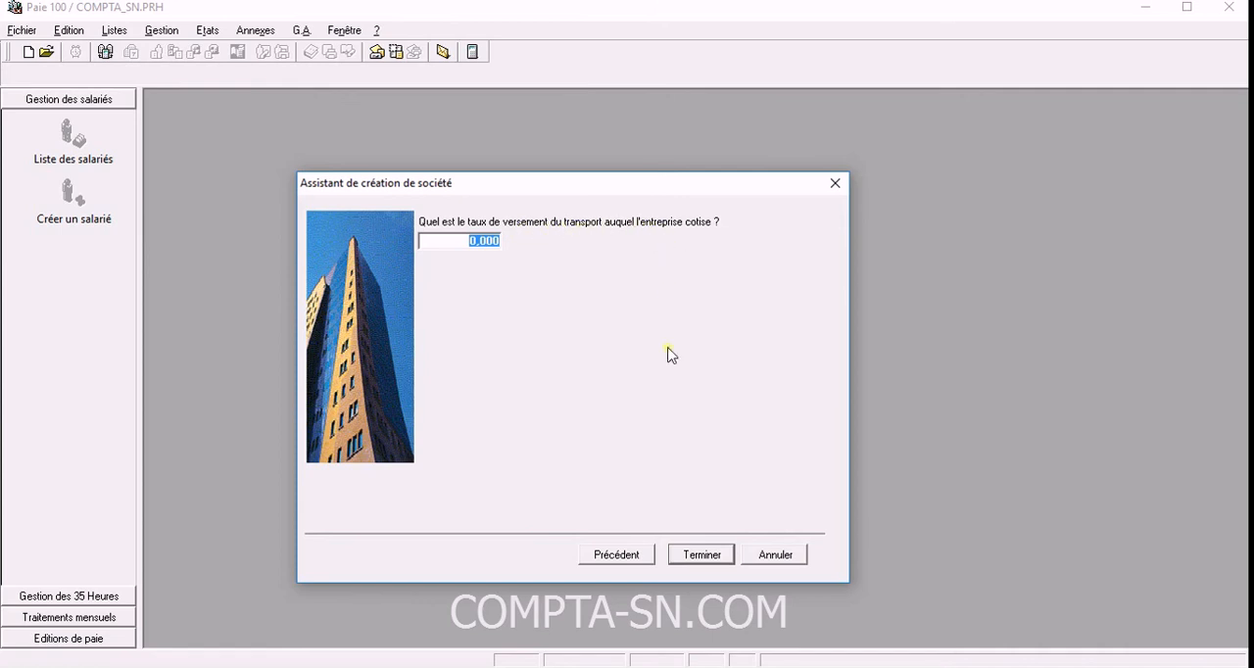
click(702, 555)
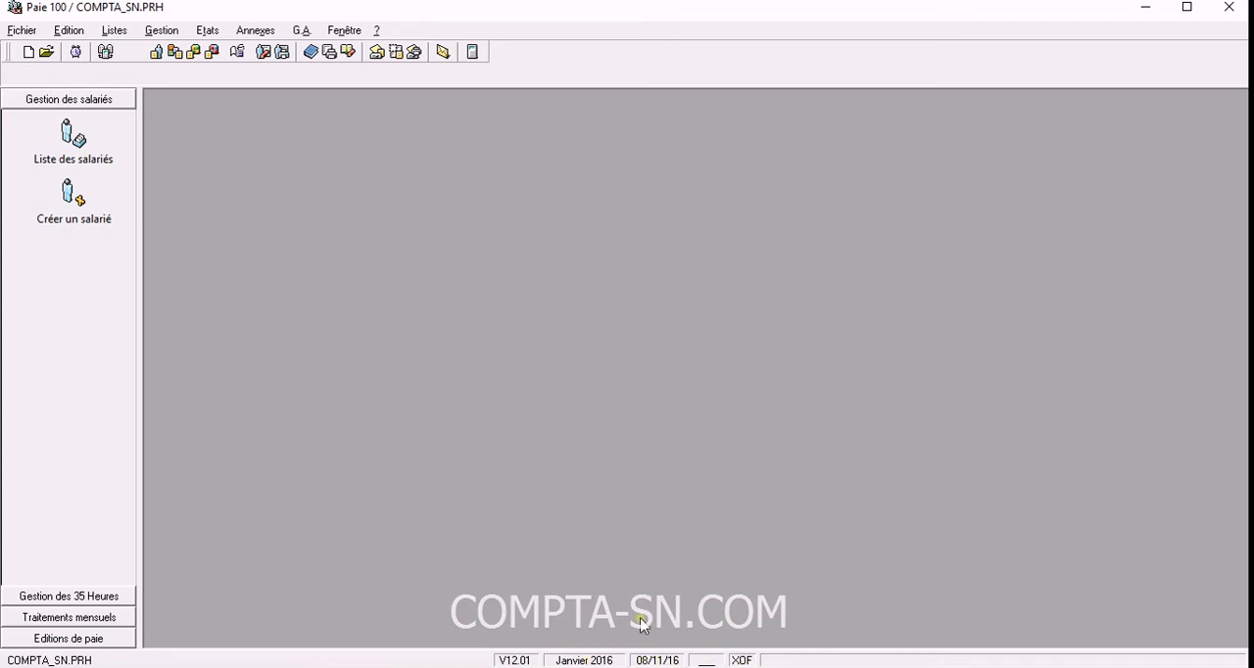
Reopen the file header and set the headcount at 31/12 to 2 and the company capital to 1 000 000.
click(22, 30)
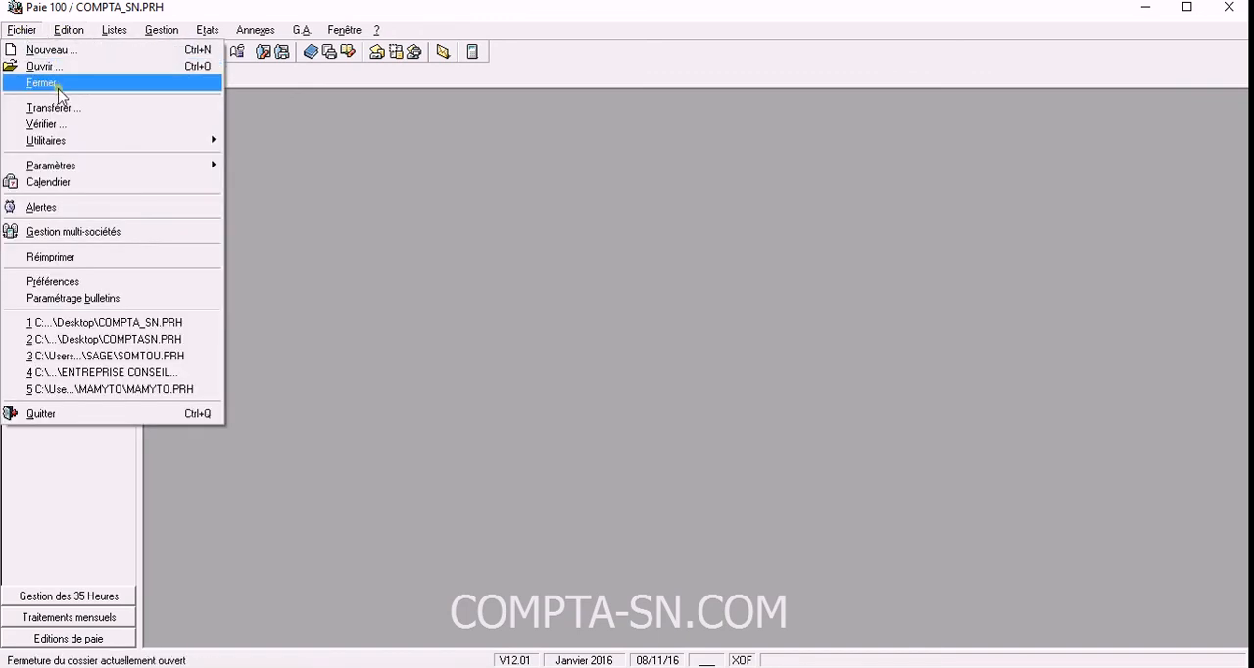
mouse_move(143, 147)
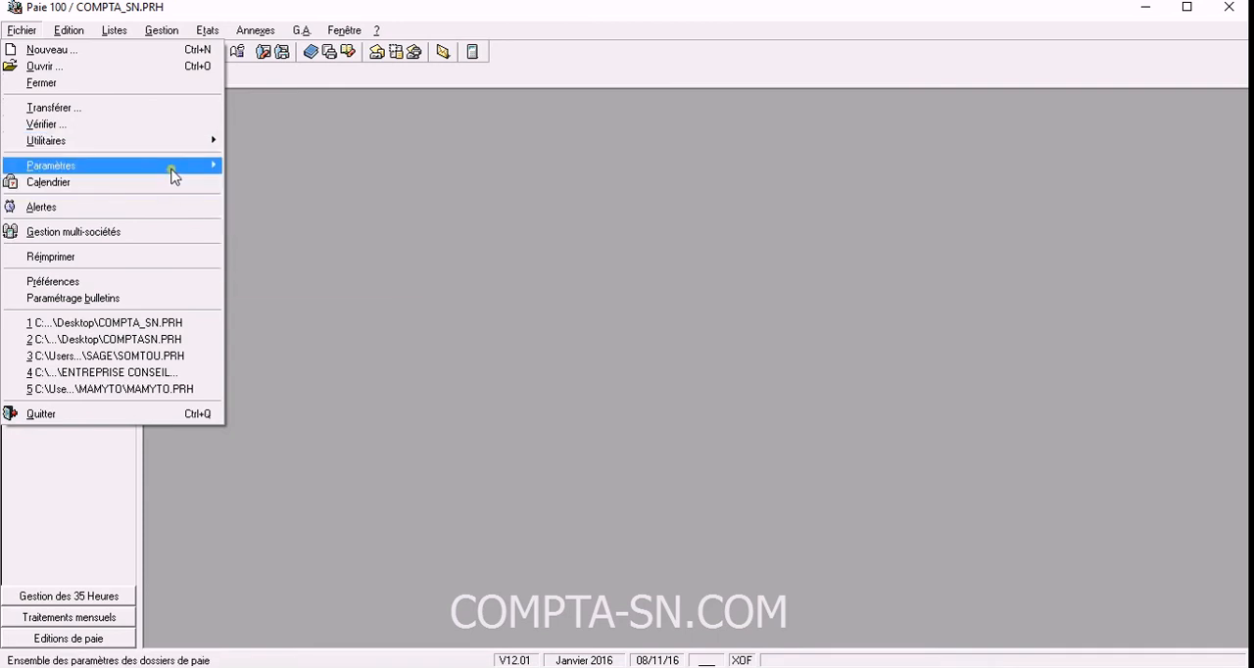
mouse_move(173, 169)
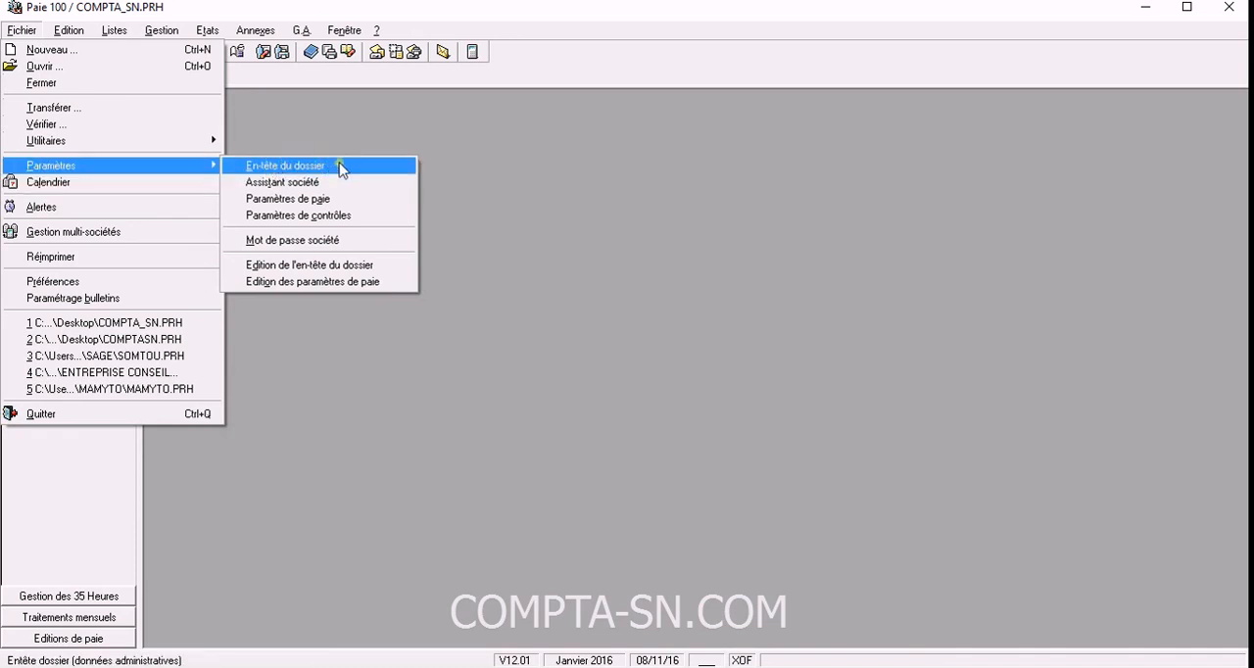
click(345, 169)
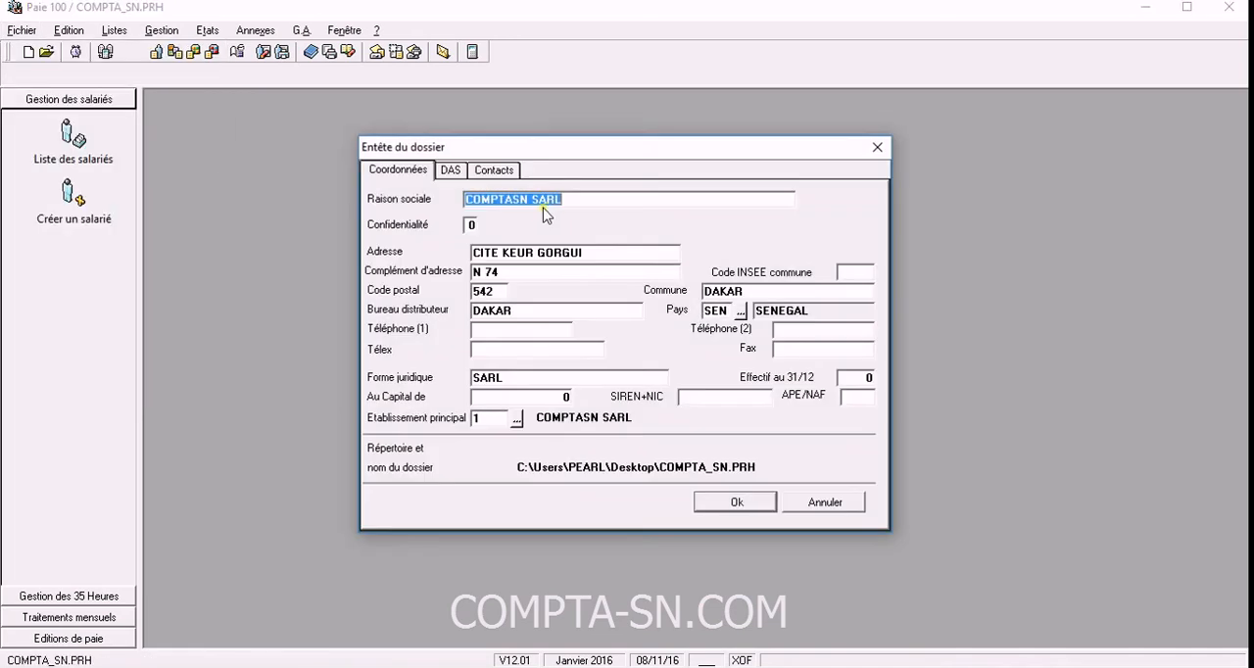
click(860, 380)
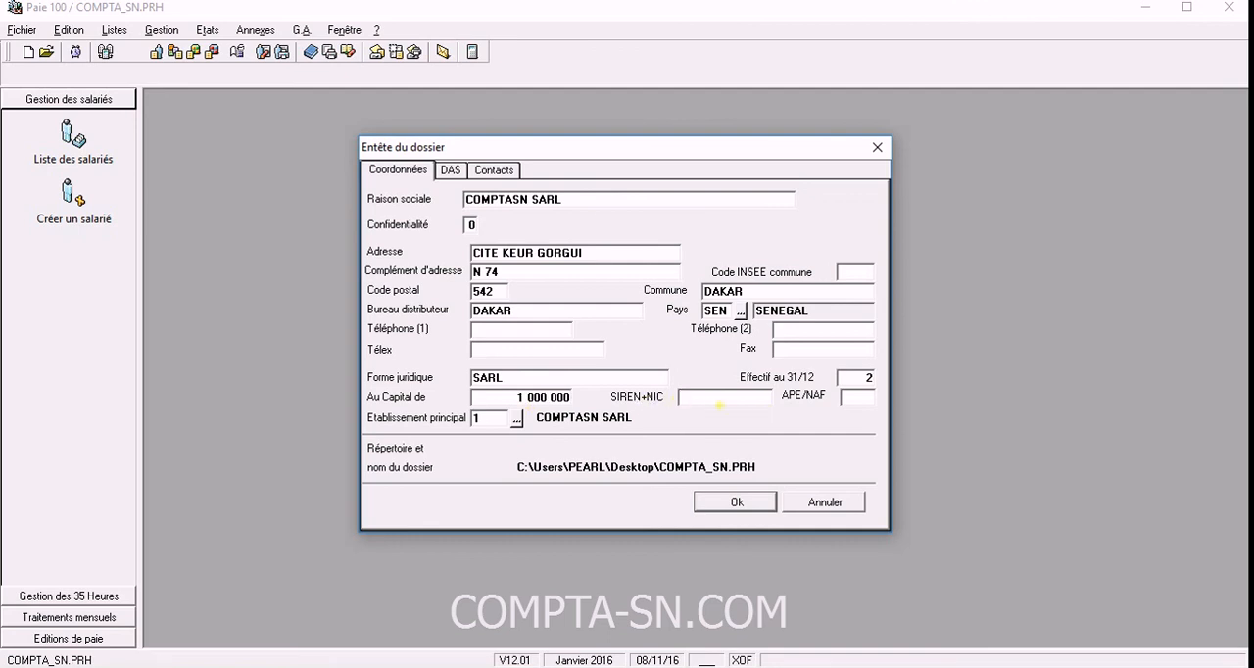
click(750, 401)
Look over the DAS and contact details of the file header, and validate the header.
click(456, 173)
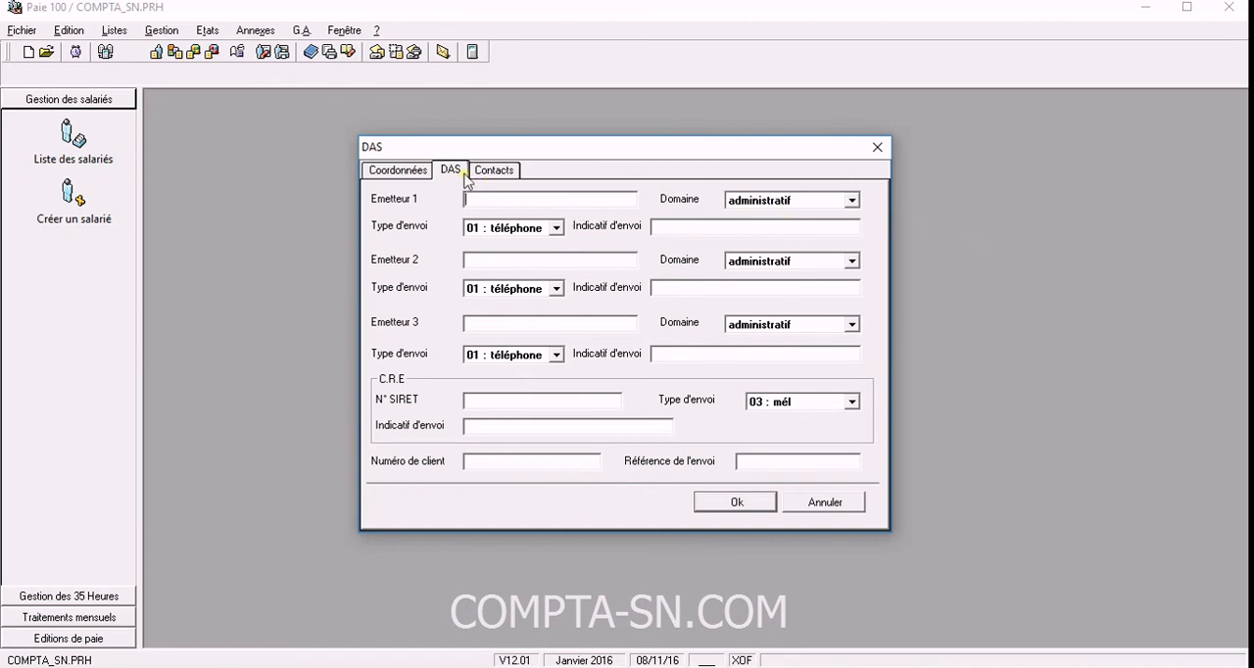
click(495, 170)
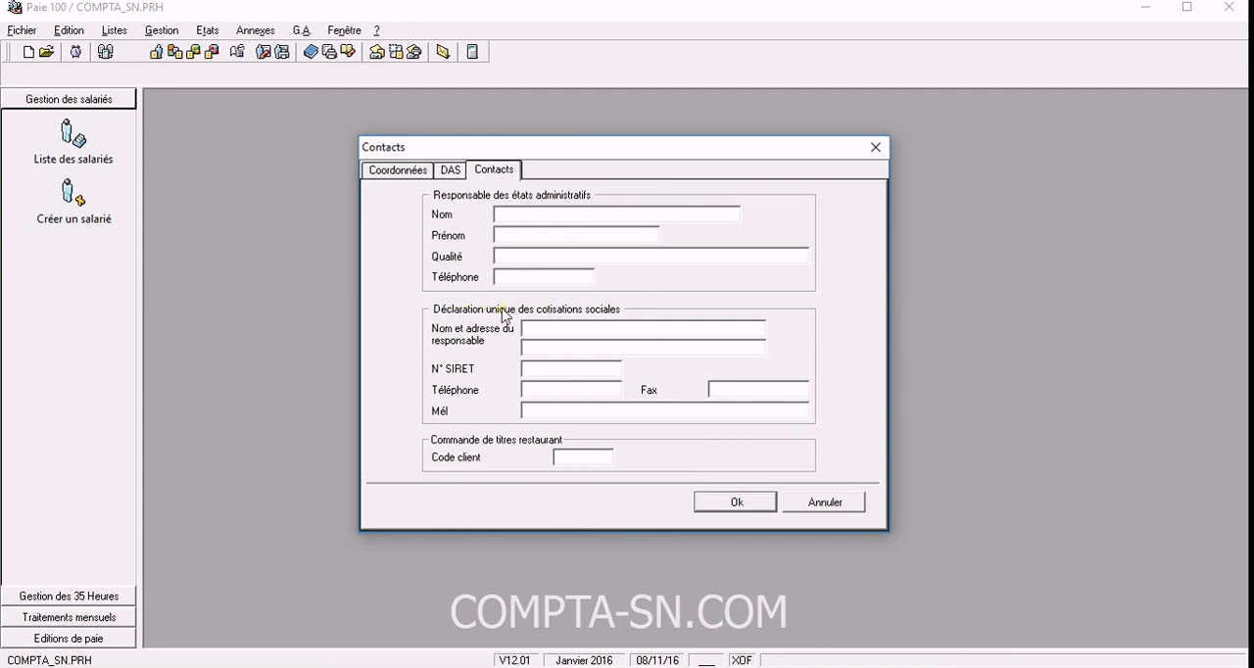
click(396, 173)
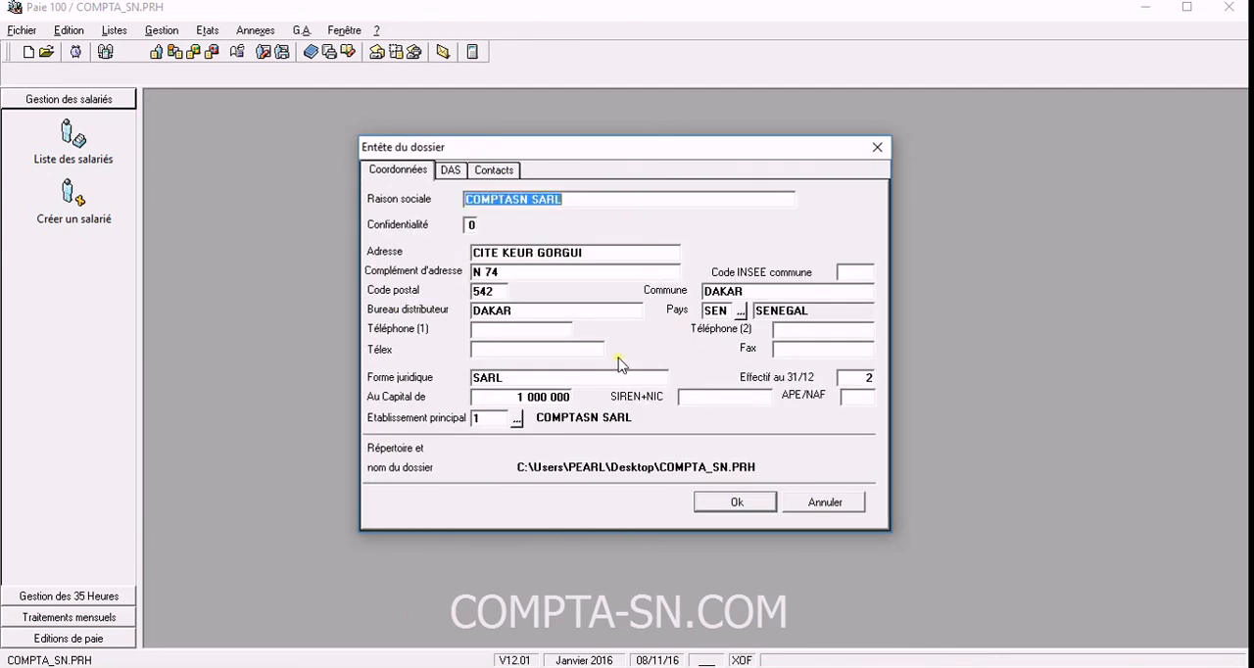
click(735, 503)
Review the company assistant's list of questions and recorded answers, including leave days, agreement date and transport contribution rate.
click(22, 30)
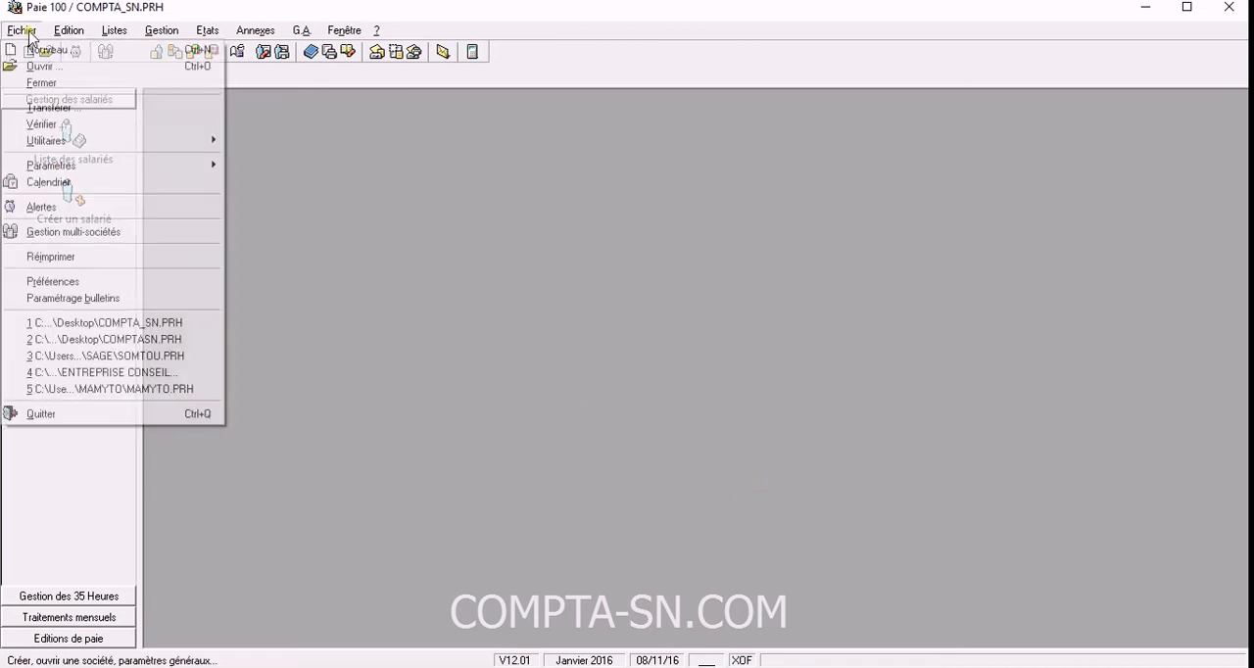
mouse_move(216, 175)
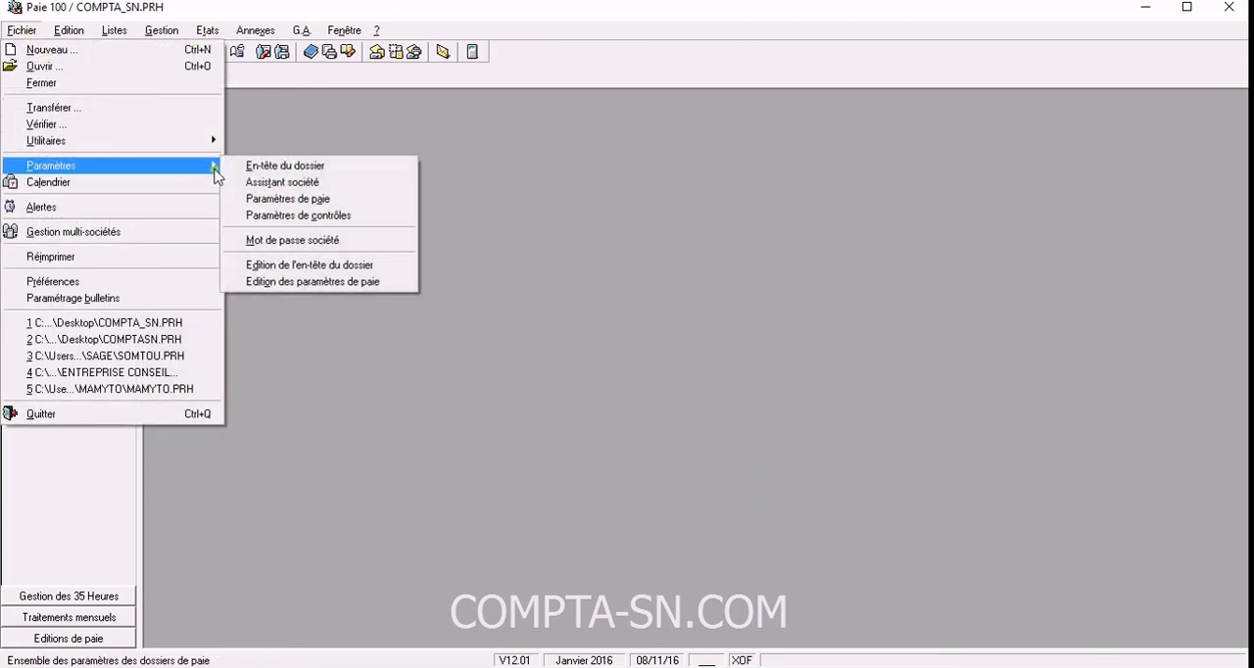
click(303, 182)
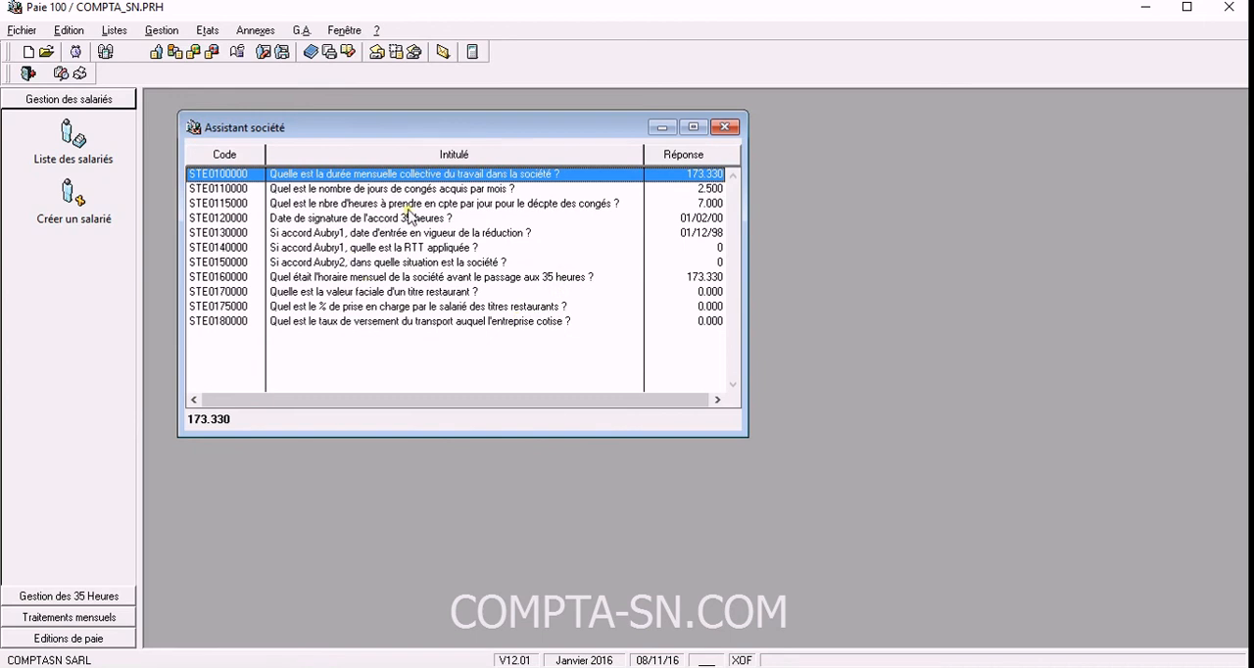
click(667, 191)
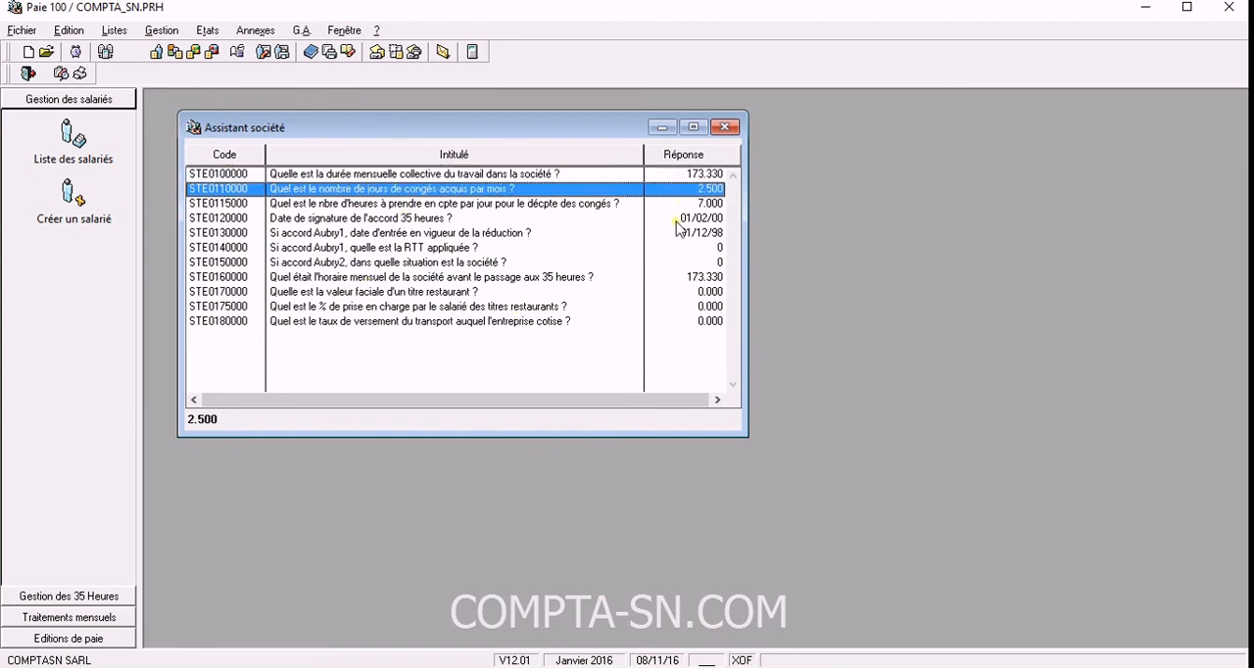
click(673, 221)
click(674, 278)
click(644, 321)
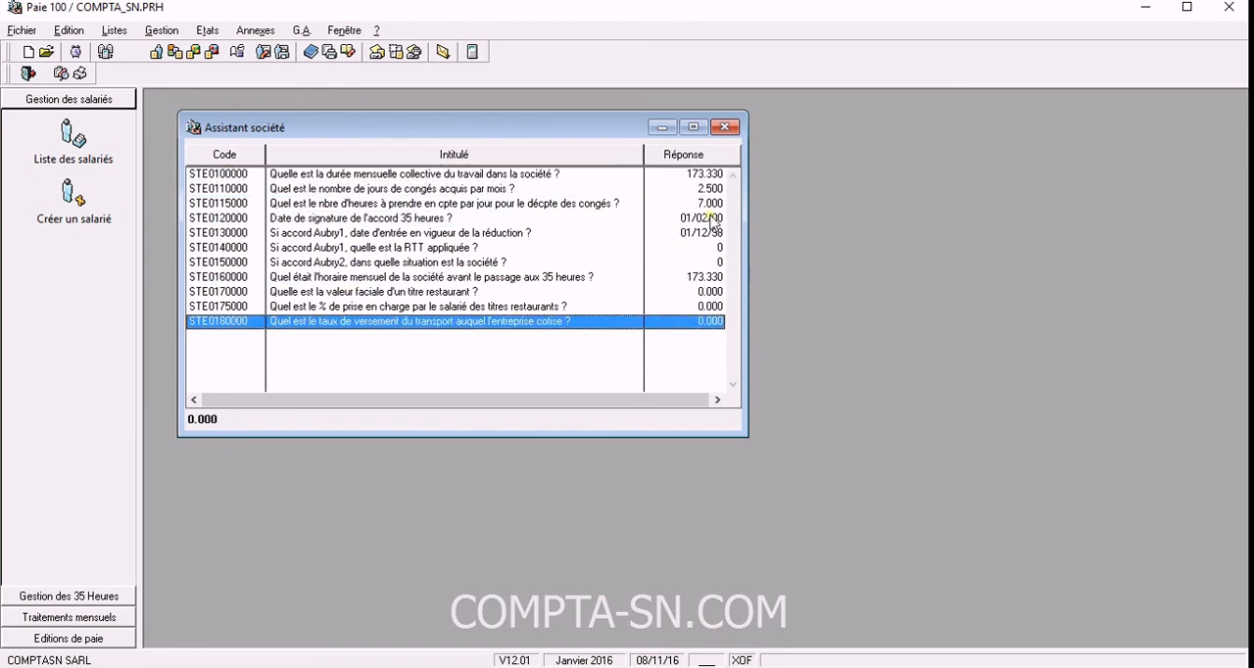
click(724, 126)
Look through the payroll parameter pages, from period settings and code formats to overtime, decimals and group labels, without changing them.
click(27, 30)
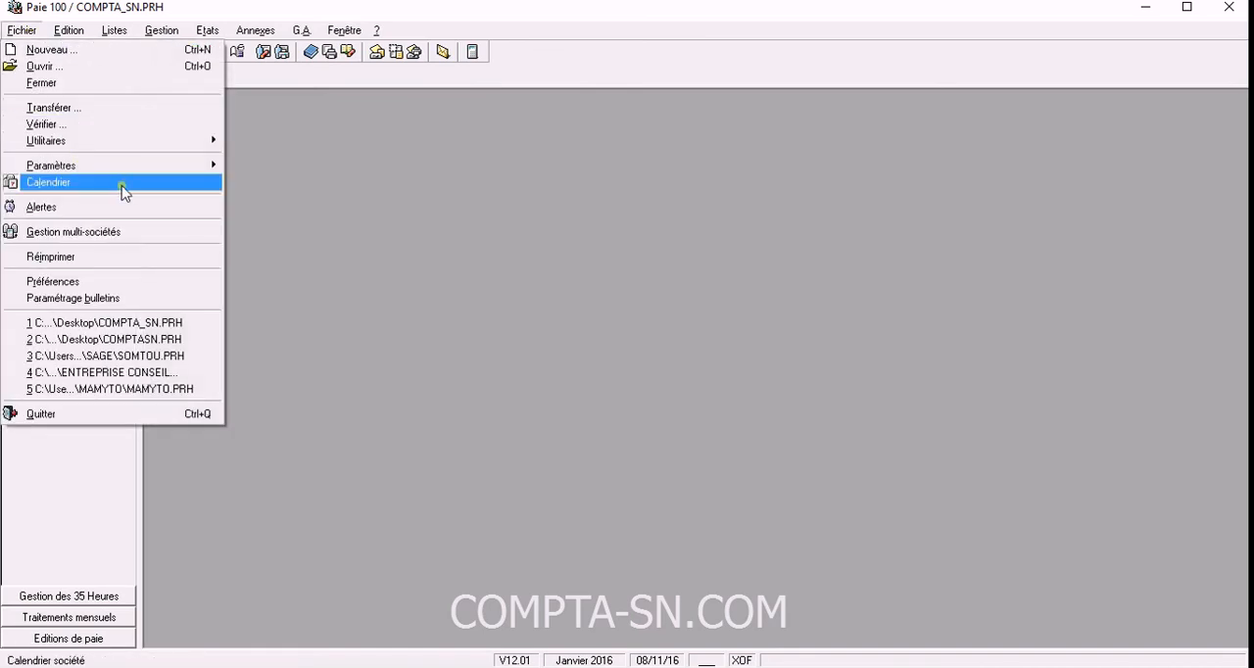
mouse_move(140, 167)
click(309, 200)
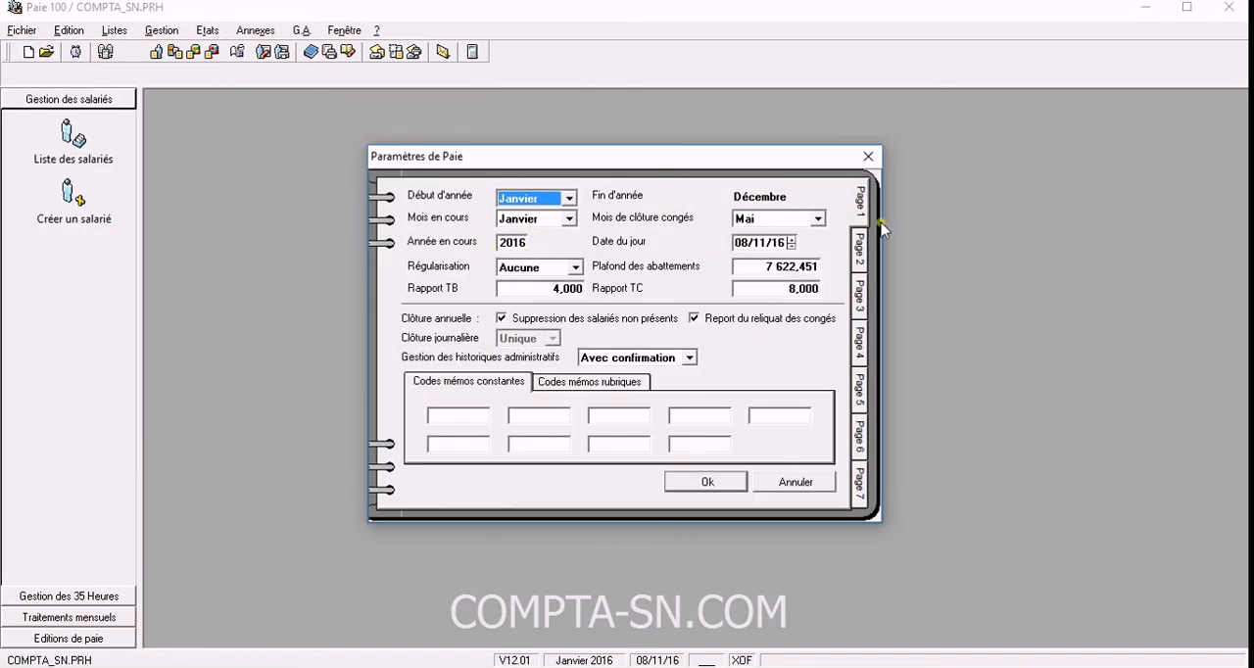
click(861, 251)
click(861, 304)
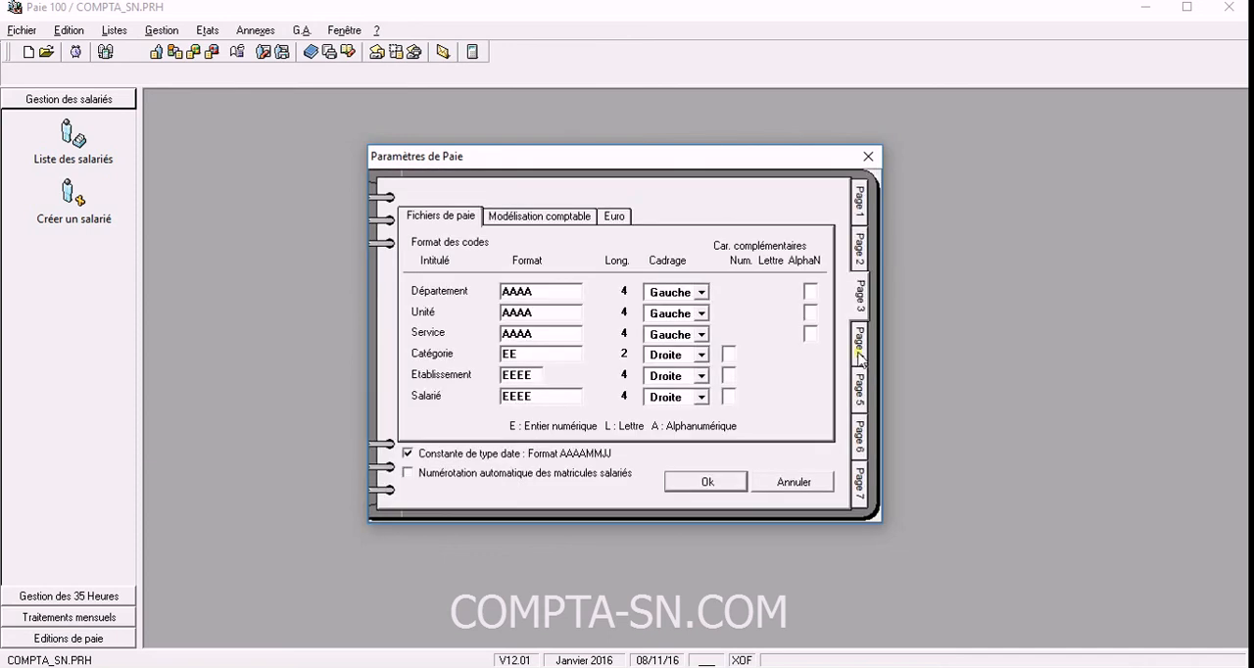
click(861, 395)
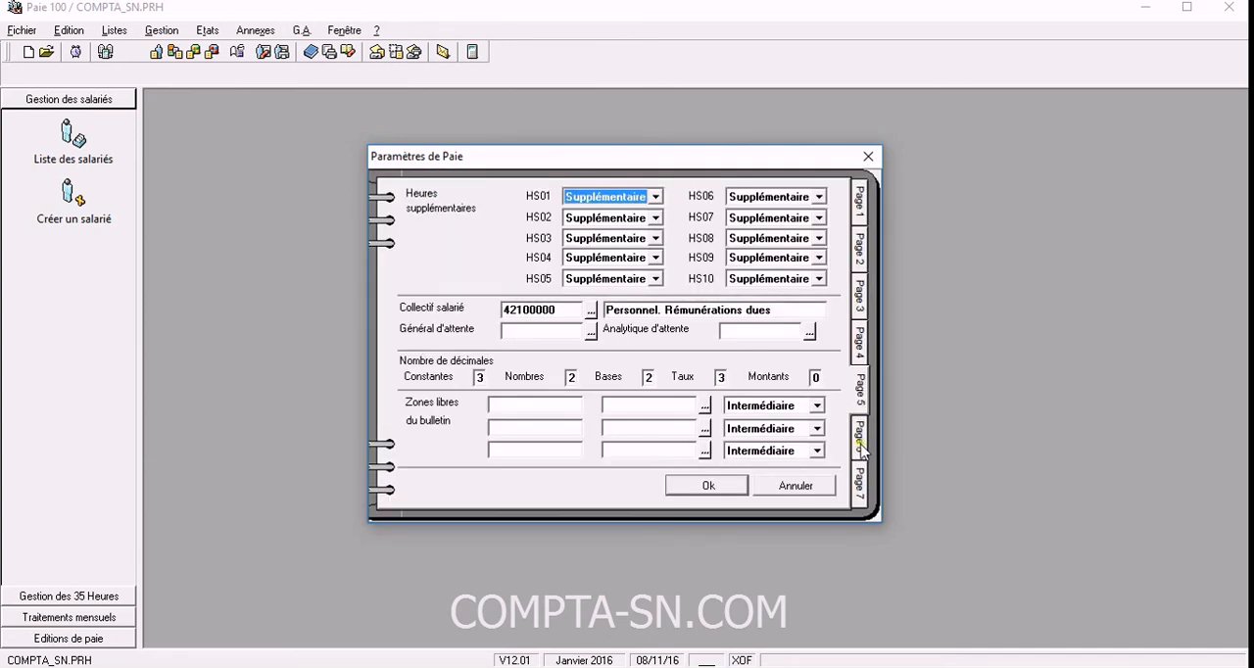
click(862, 434)
click(859, 480)
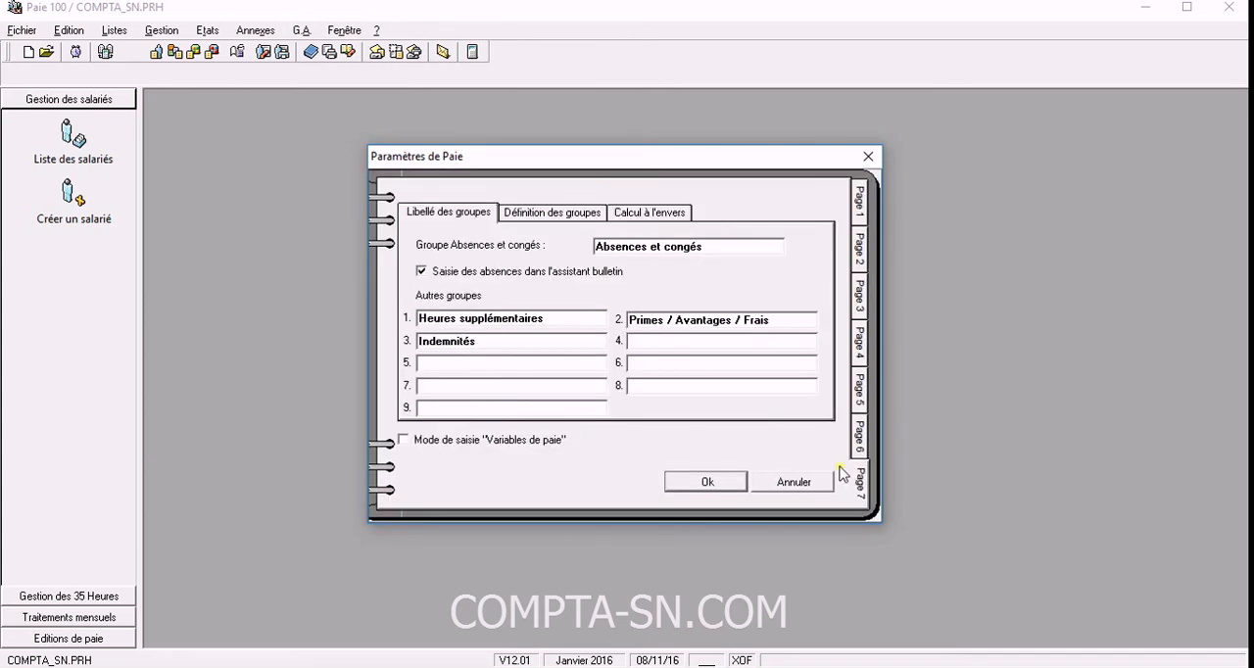
click(868, 158)
View the list of employees in the company's personnel records, and close it.
click(31, 34)
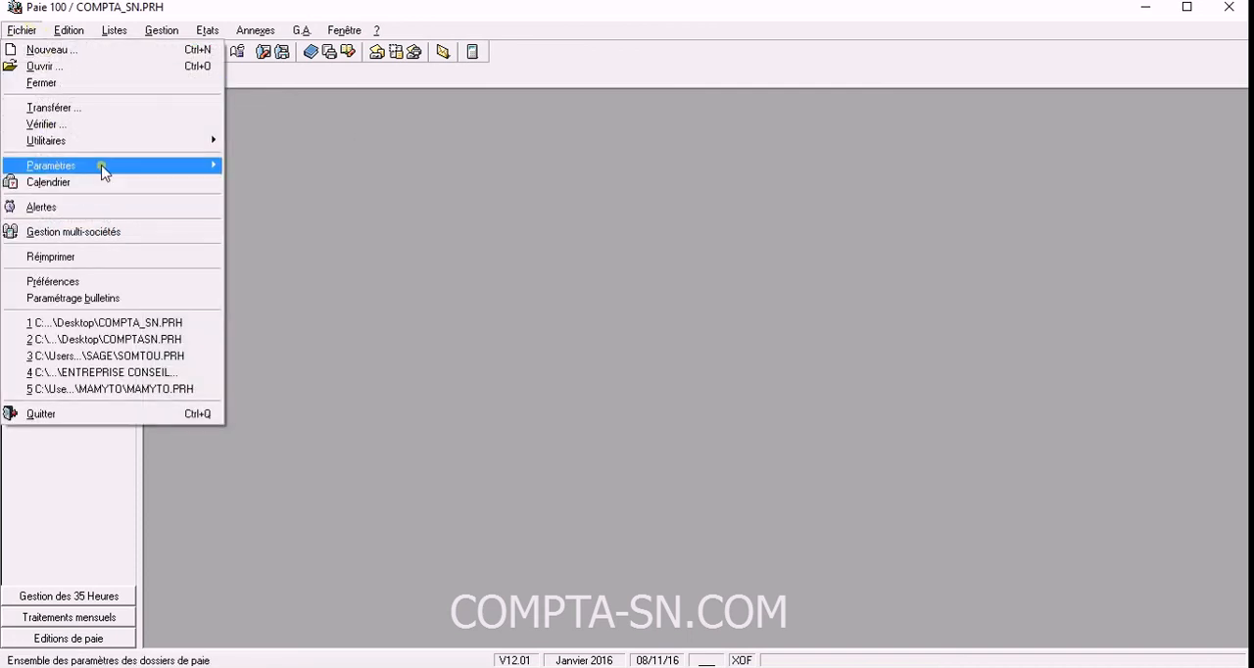
mouse_move(101, 168)
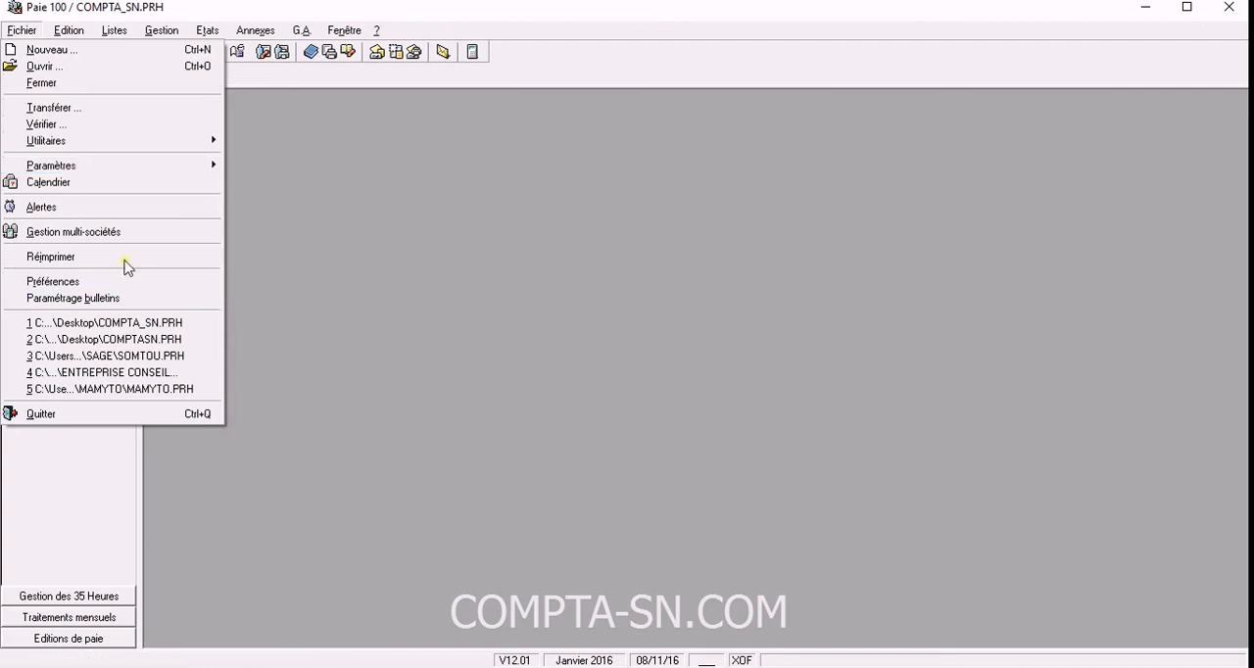
mouse_move(80, 39)
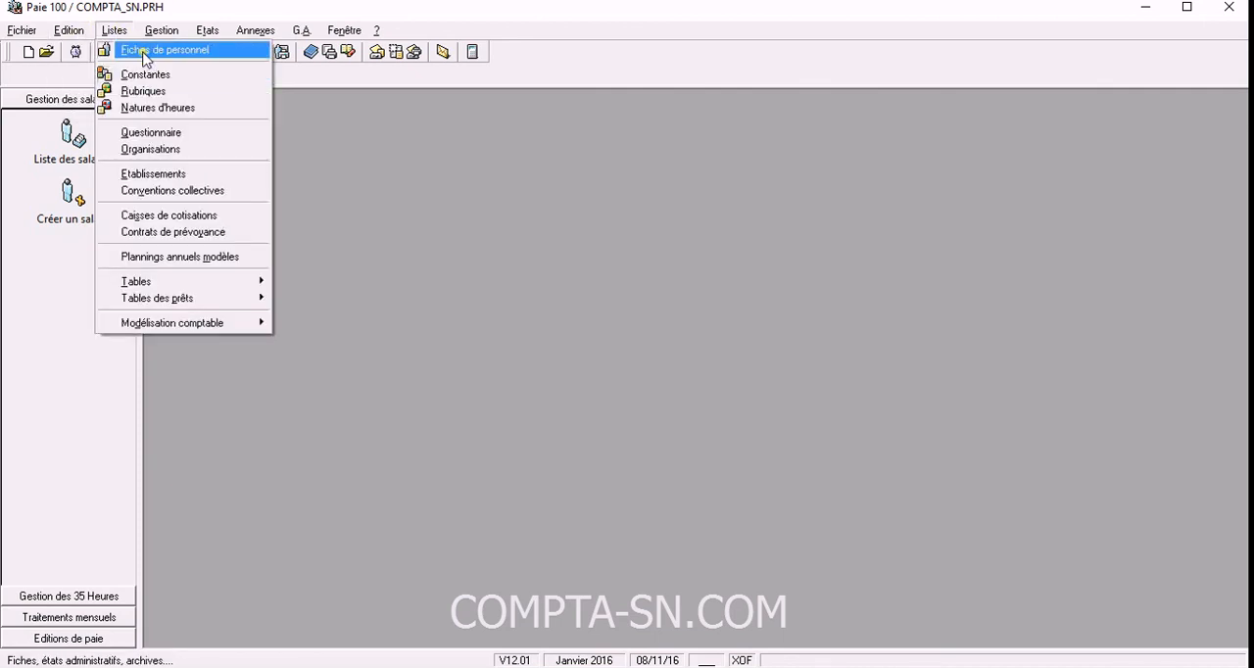
click(144, 59)
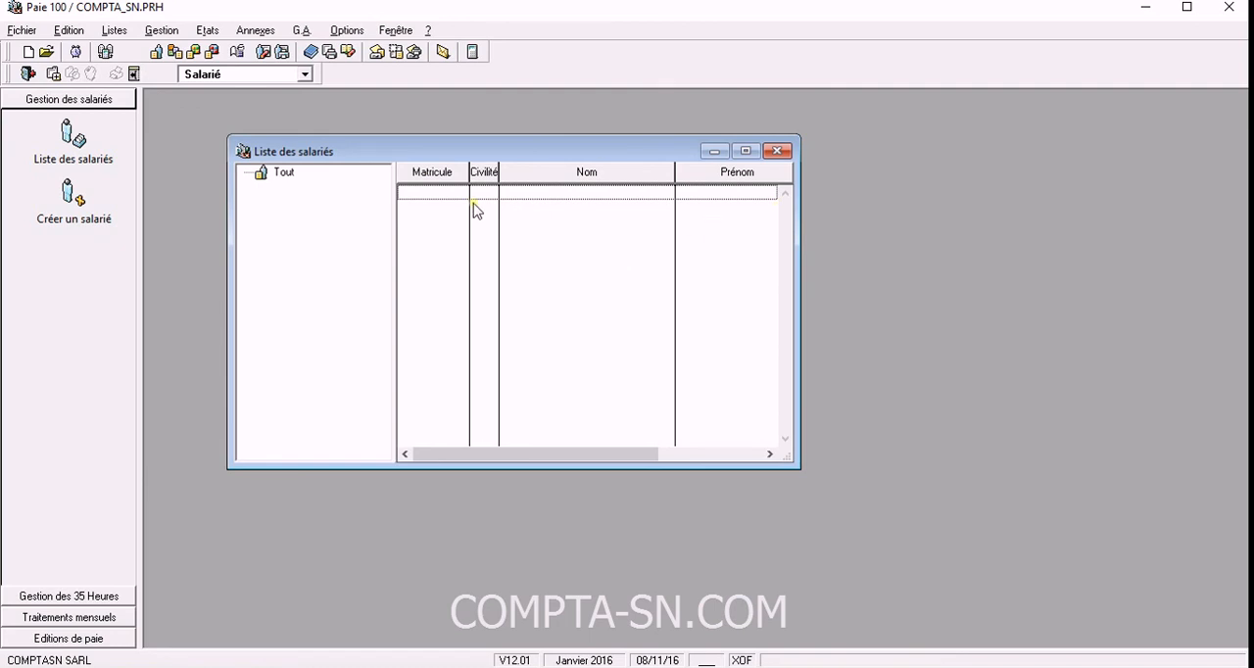
click(777, 150)
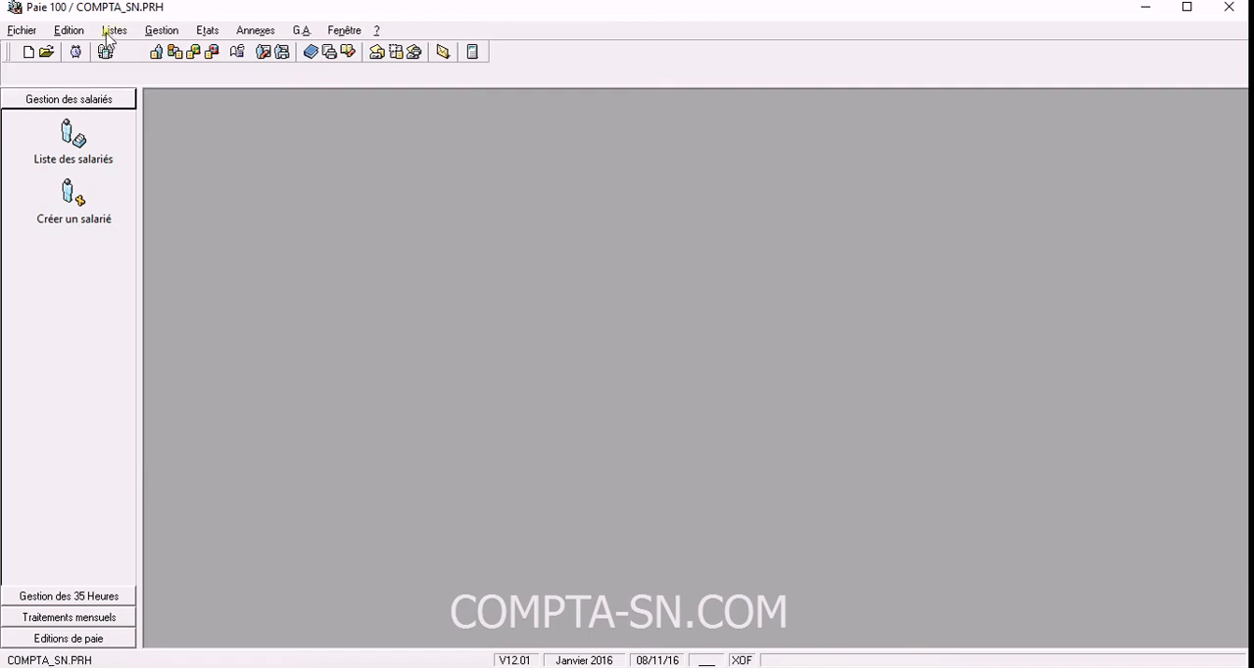
click(114, 31)
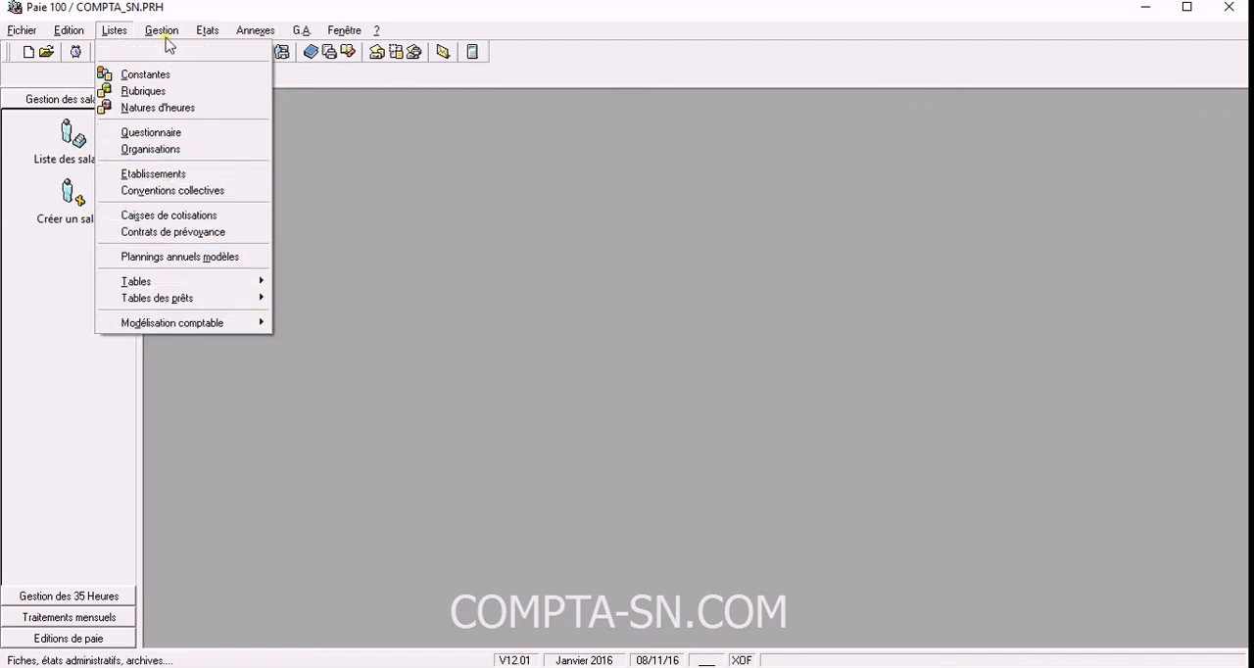
mouse_move(165, 39)
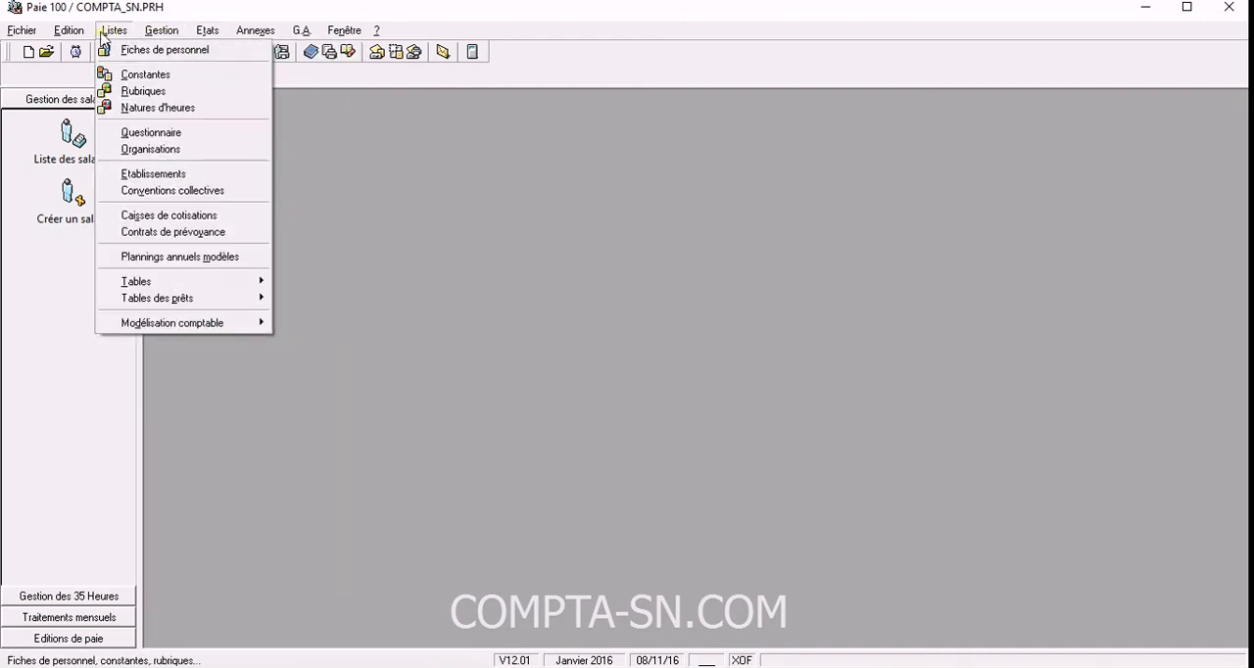
mouse_move(21, 28)
click(178, 9)
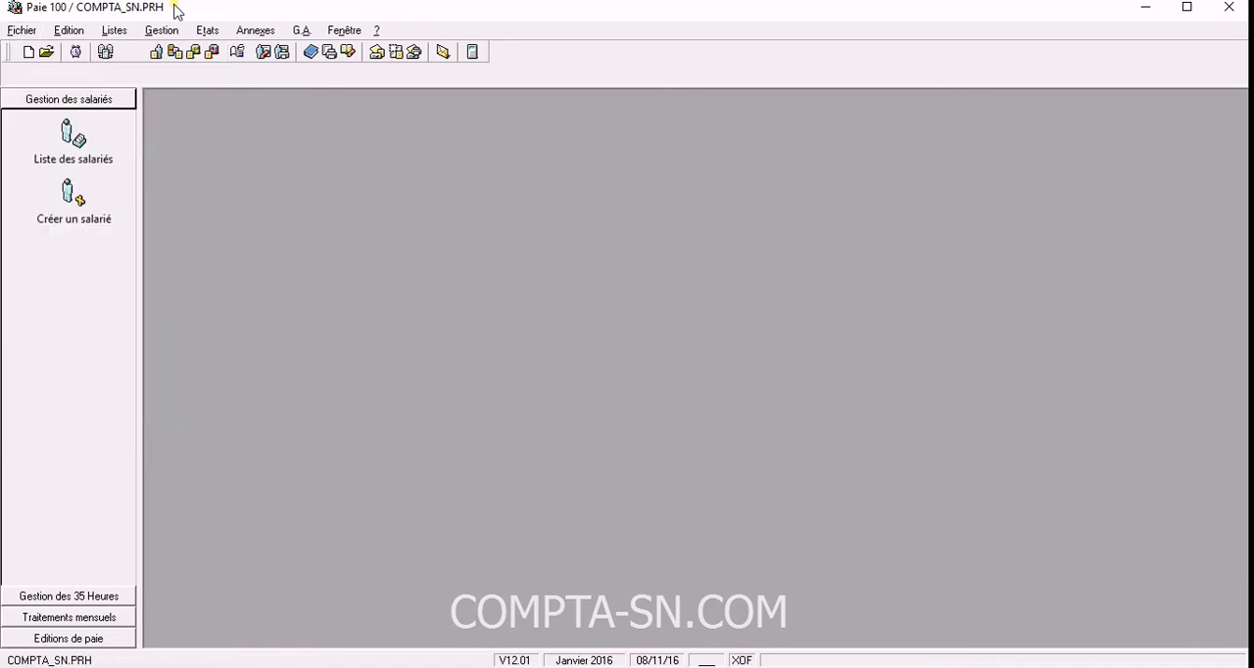
click(17, 32)
mouse_move(113, 31)
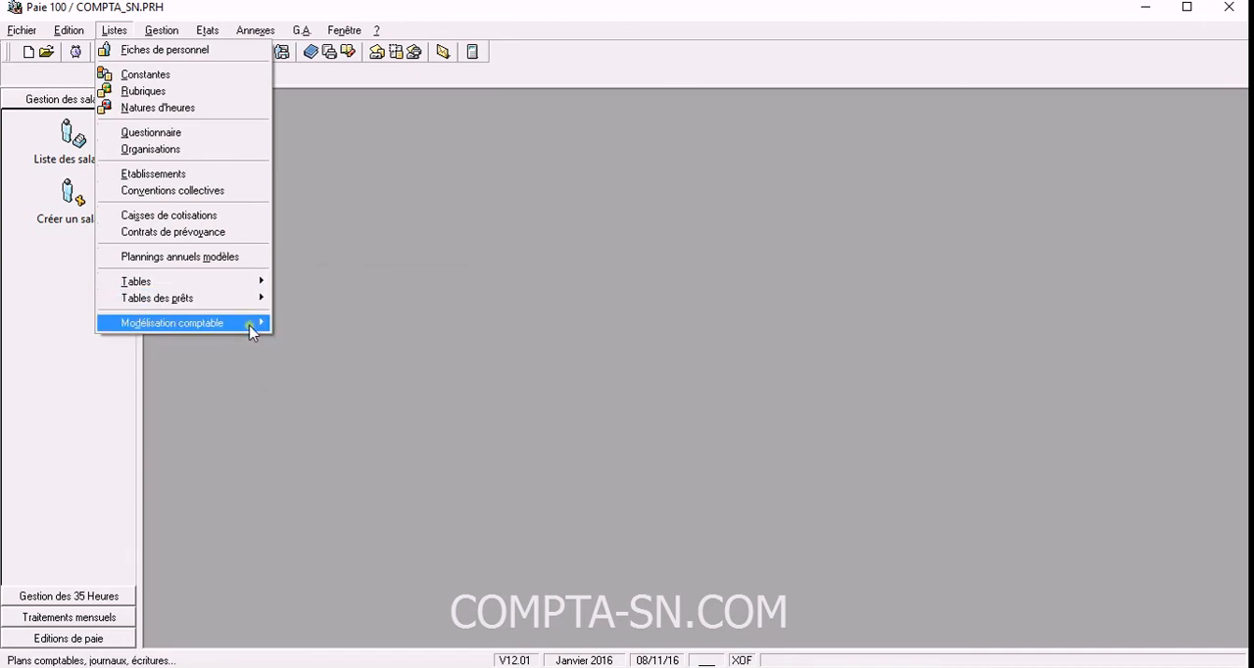
mouse_move(175, 36)
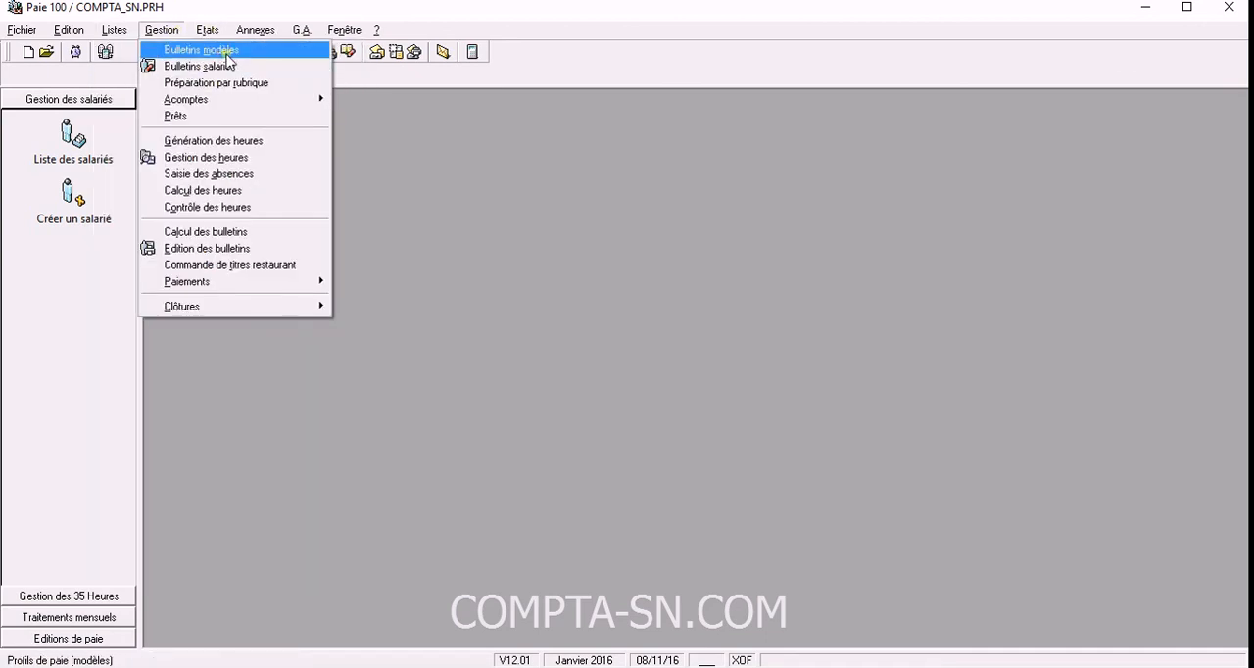
click(397, 157)
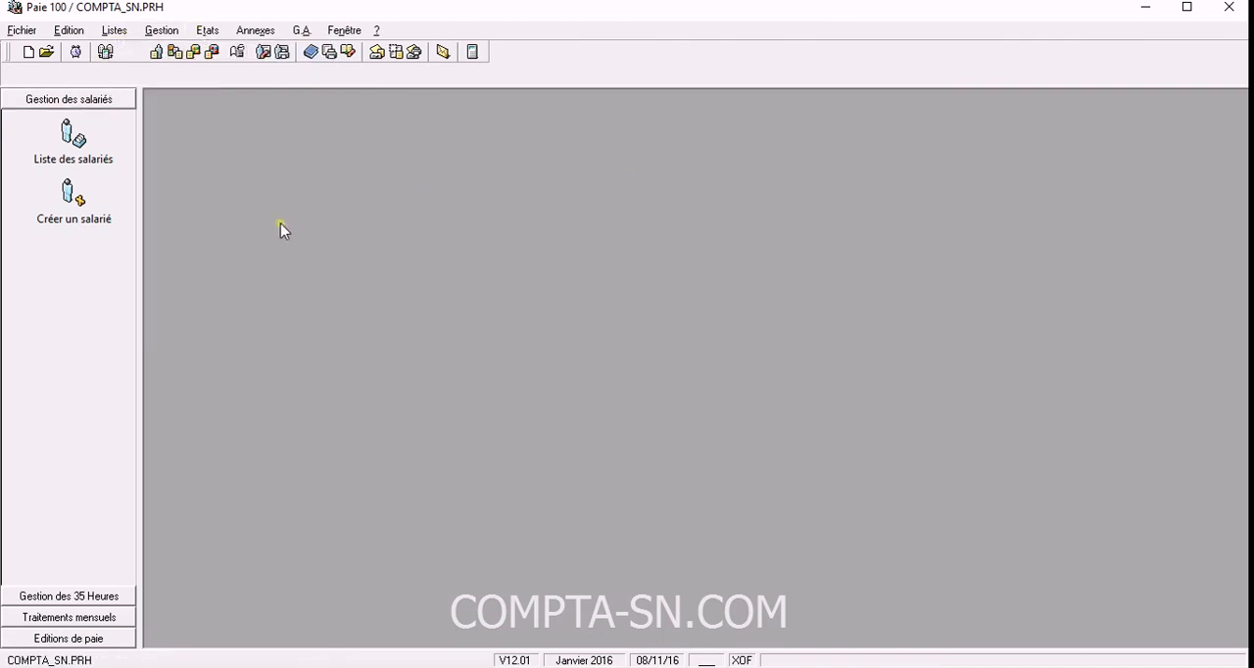
click(163, 31)
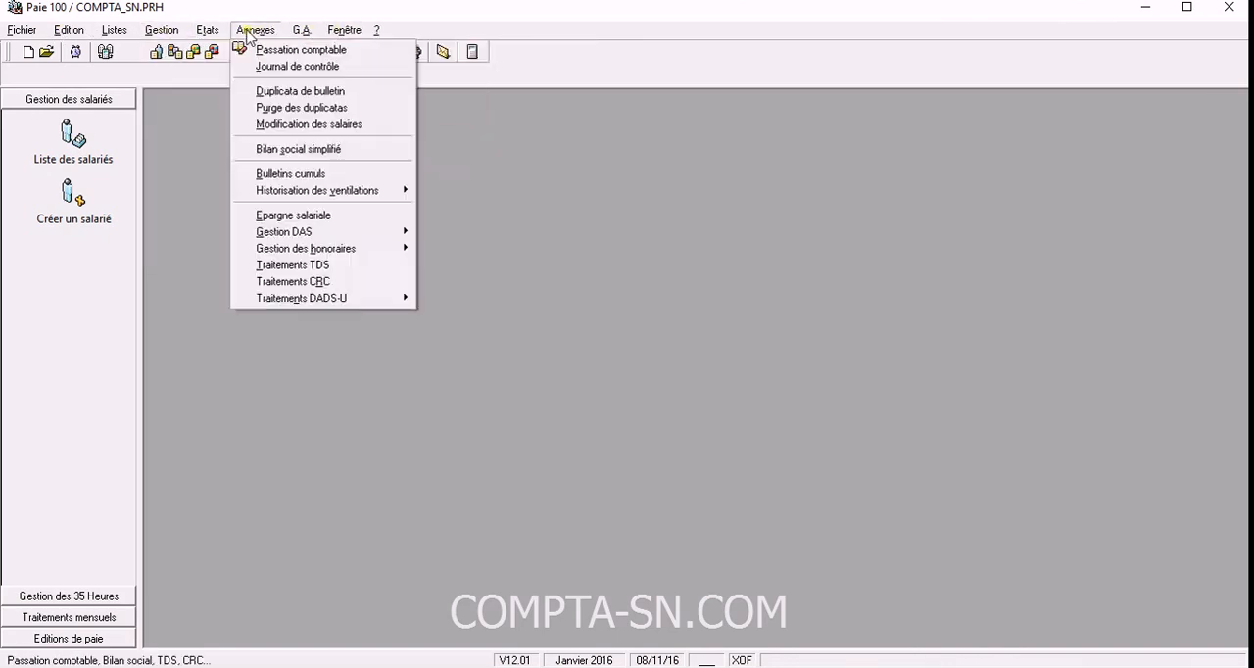
mouse_move(25, 34)
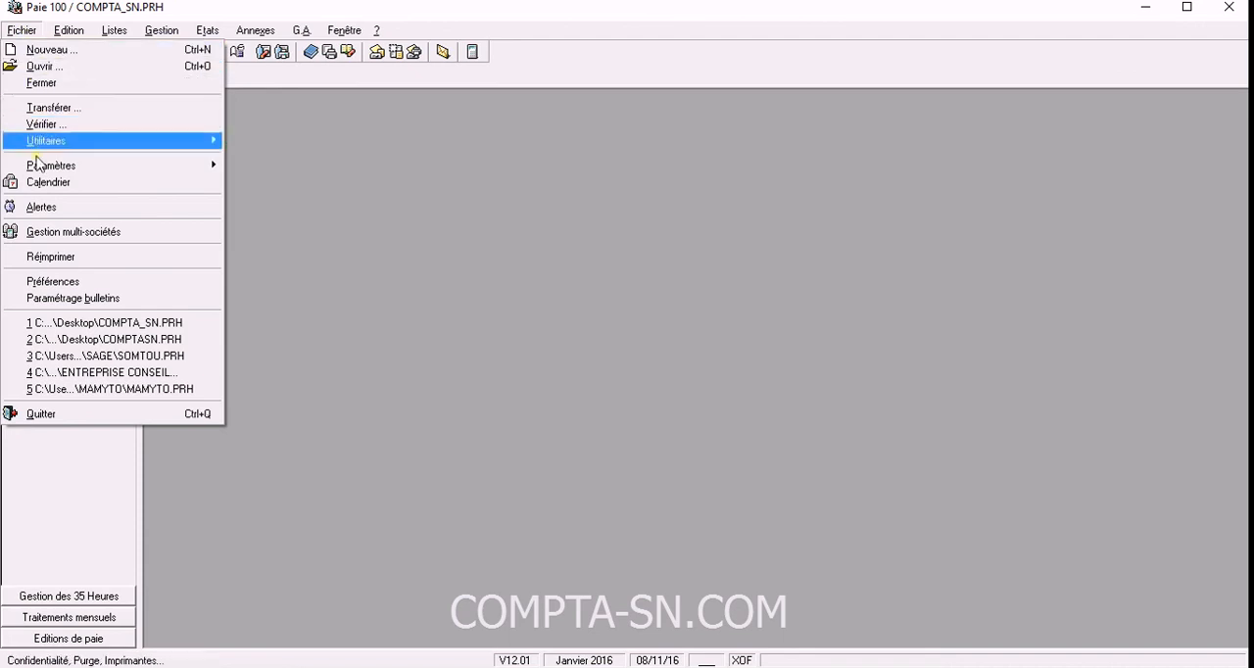
Close the COMPTA_SN company file.
click(31, 35)
click(27, 32)
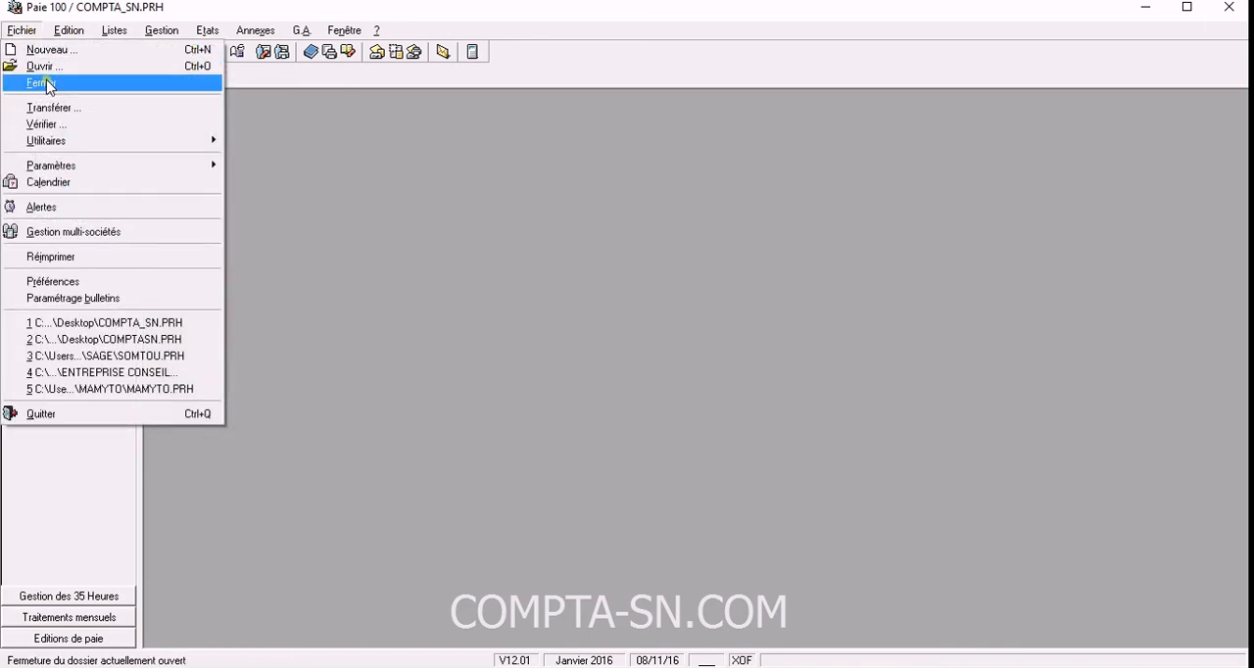
click(47, 84)
click(29, 33)
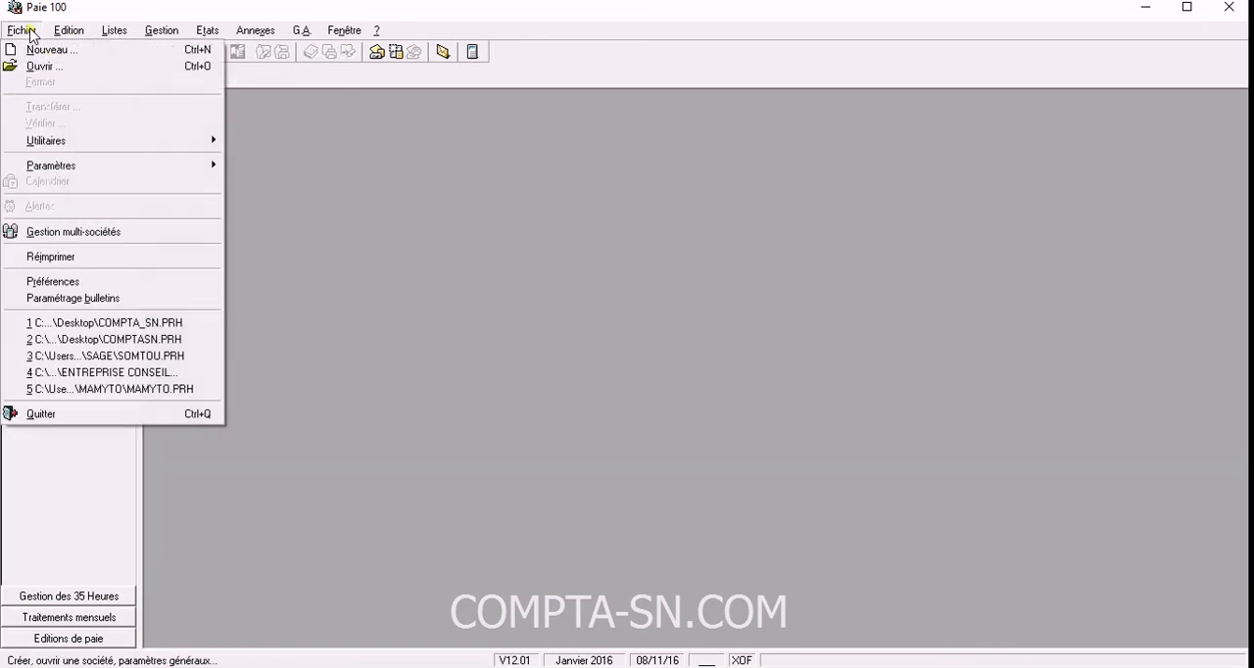
click(497, 300)
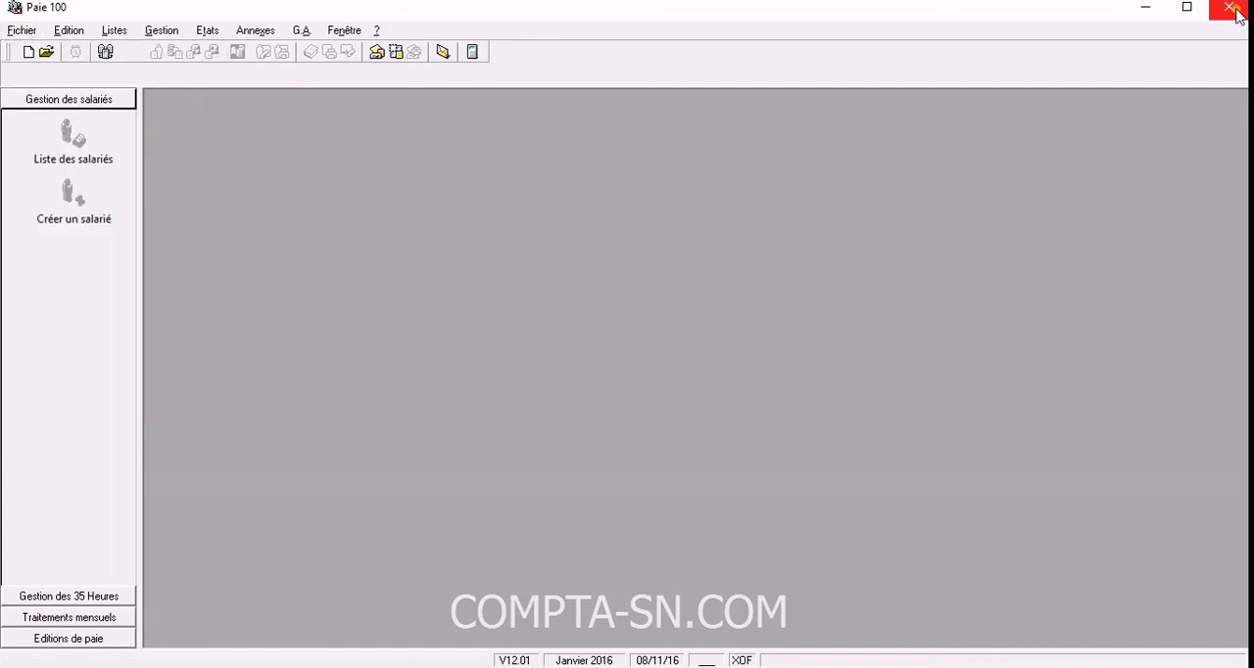
click(30, 33)
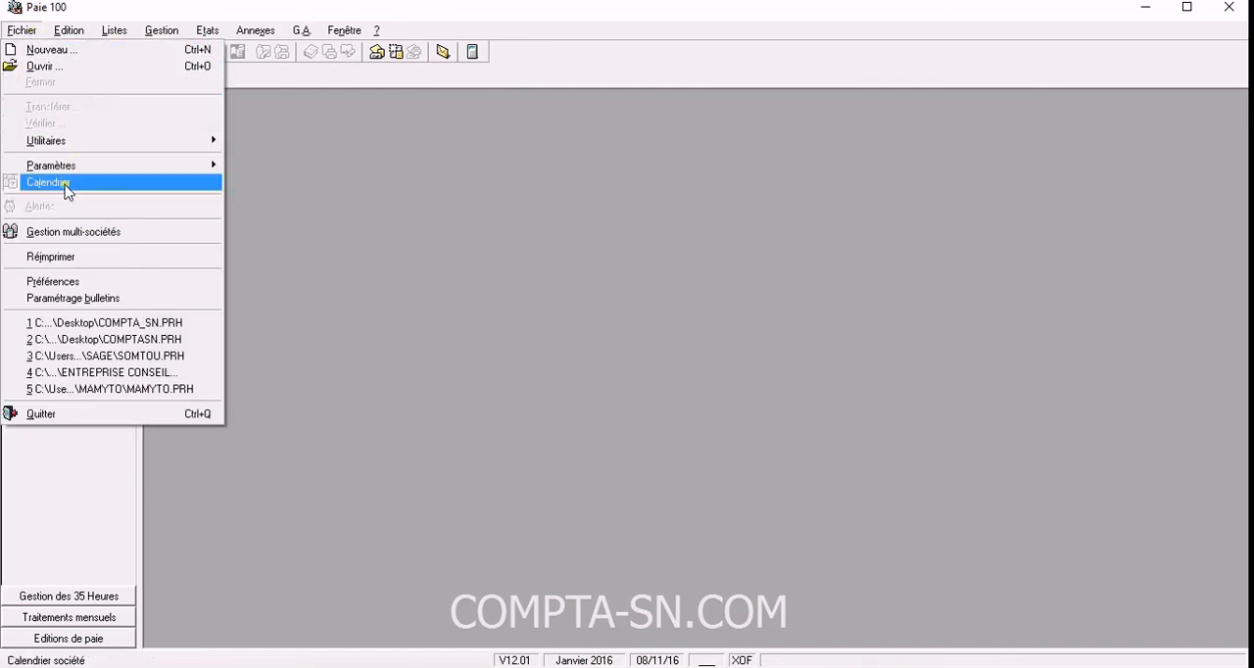